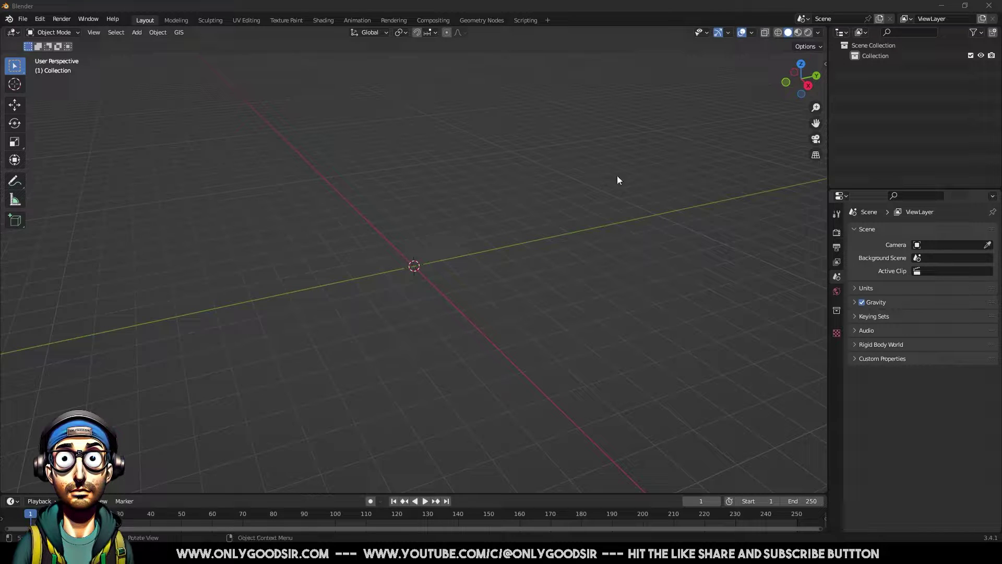
# Browse the Add menu's Mesh and Curve submenus in the empty scene.
pyautogui.click(138, 32)
pyautogui.moveTo(152, 44)
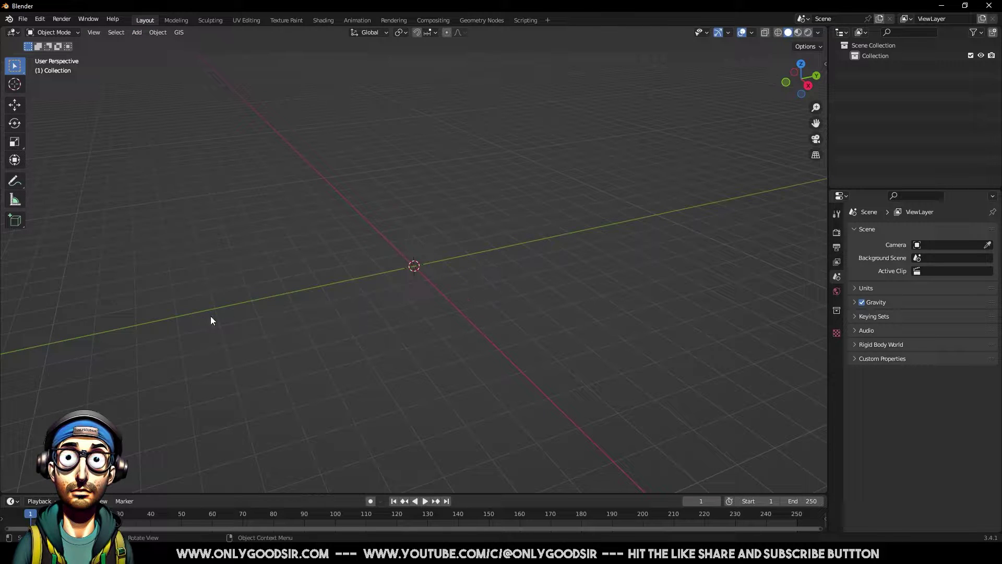
pyautogui.click(137, 31)
pyautogui.moveTo(176, 56)
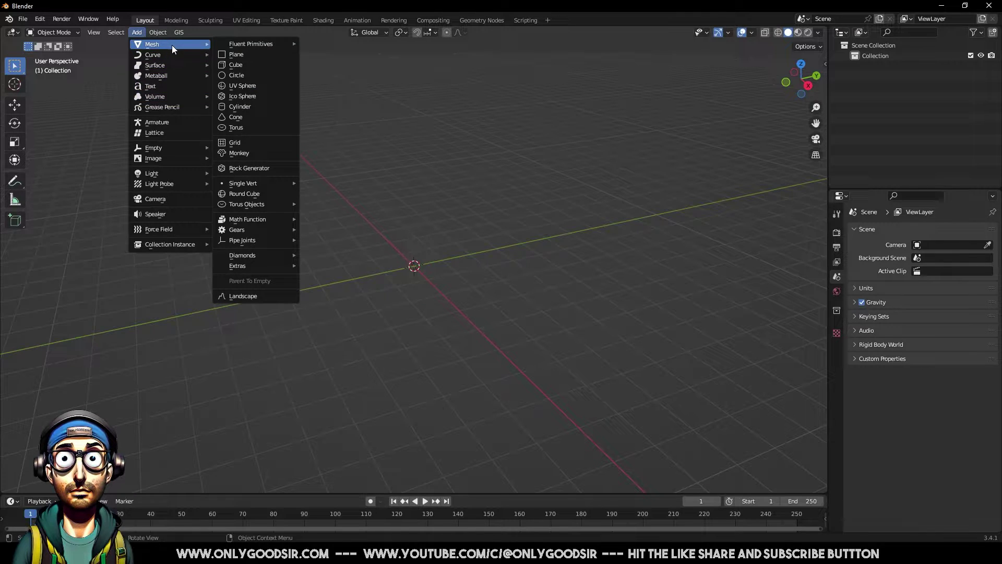
# Add a cylinder rotated 90° on X with 0.24 m radius and 7.17 m depth.
pyautogui.click(239, 107)
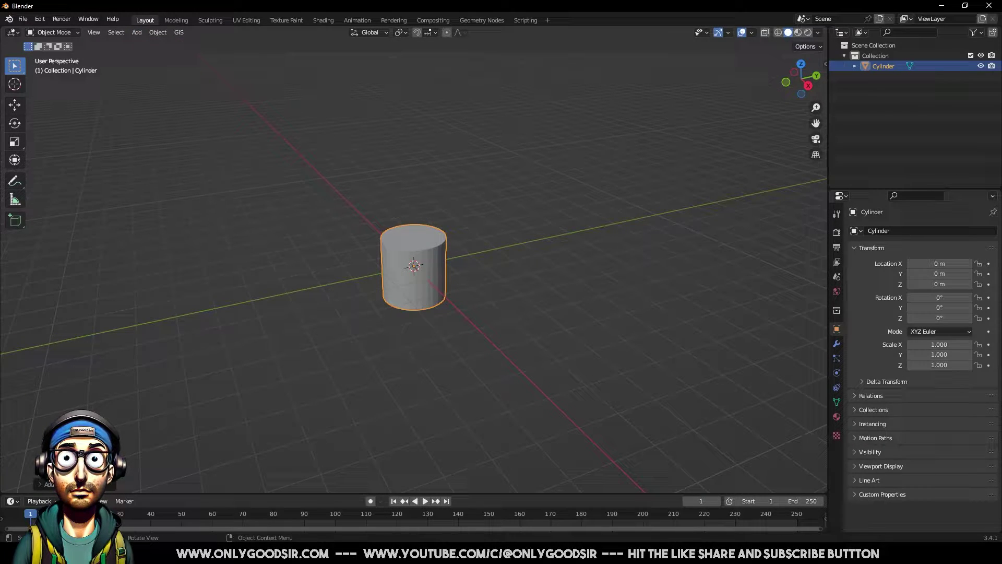
pyautogui.click(36, 484)
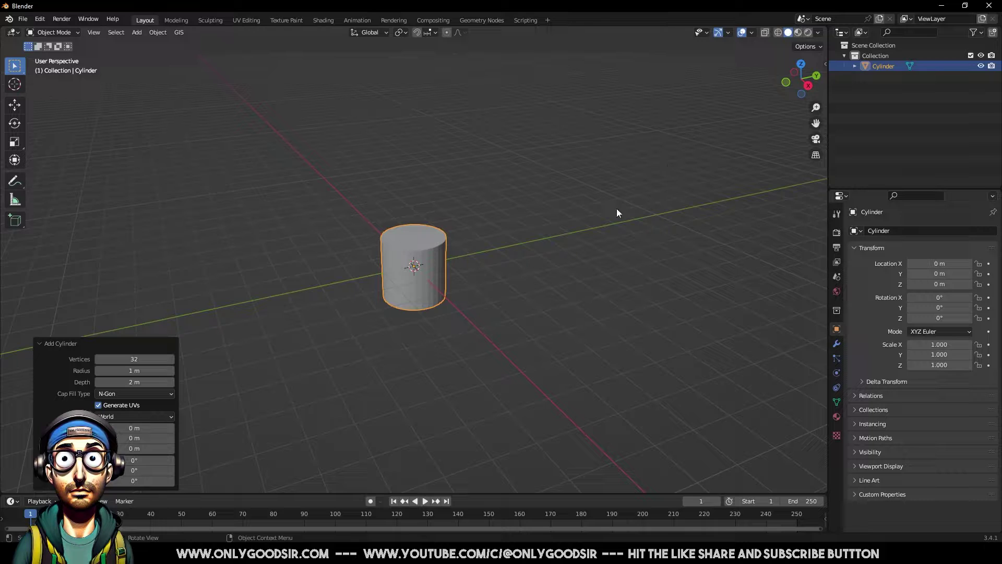
pyautogui.click(149, 460)
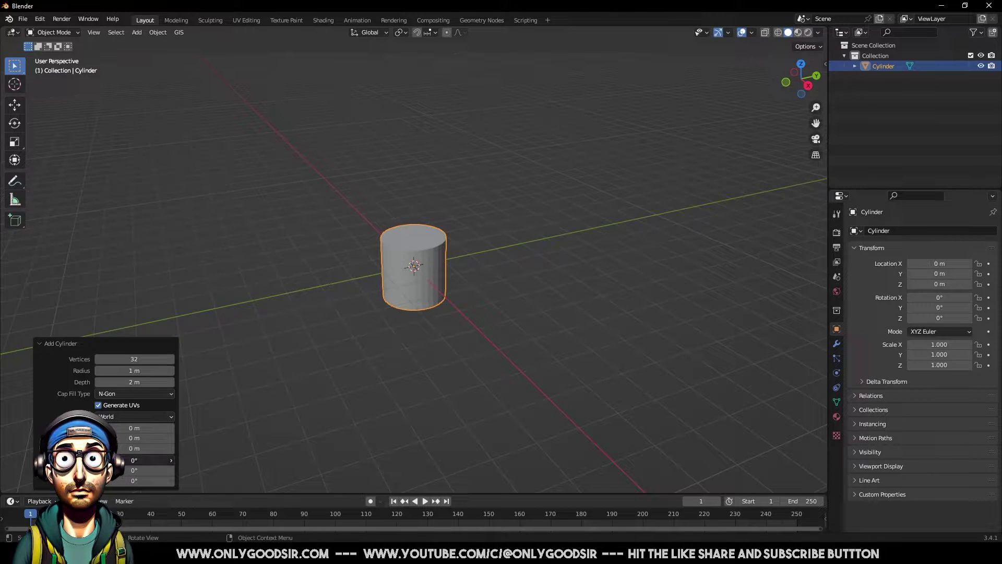
pyautogui.click(153, 474)
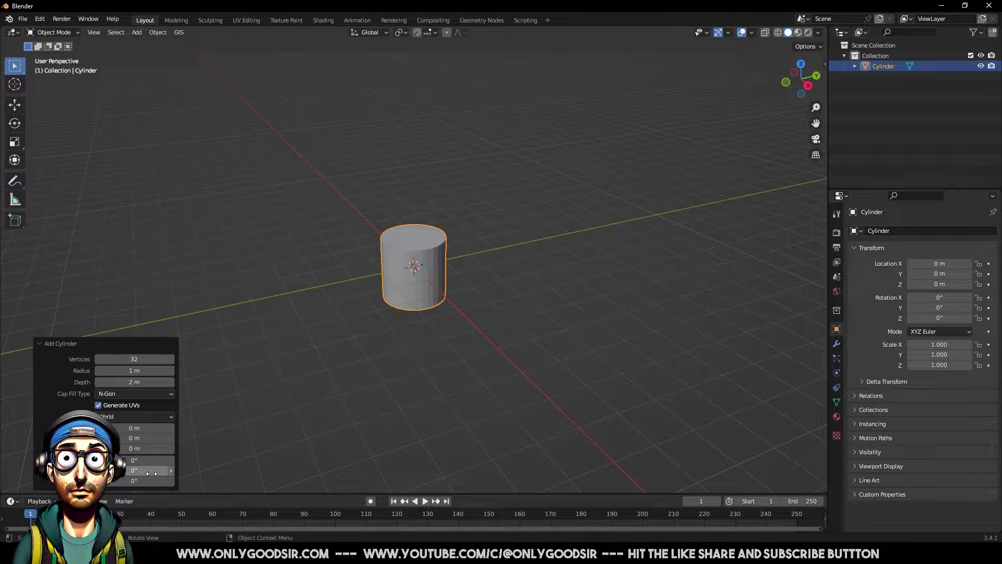
pyautogui.moveTo(151, 461); pyautogui.dragTo(152, 462)
pyautogui.click(117, 460)
pyautogui.write('90')
pyautogui.press('Return')
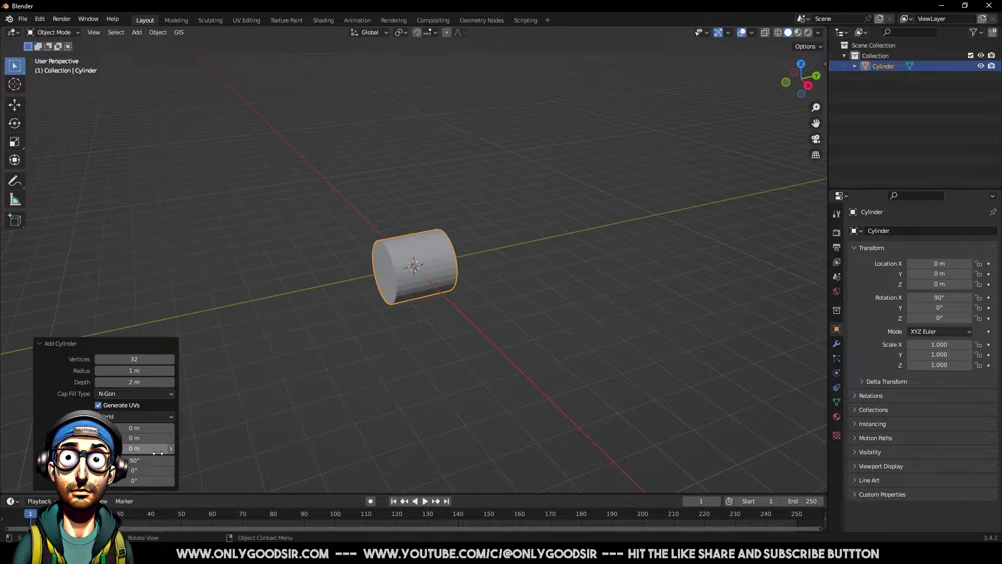
pyautogui.moveTo(135, 370); pyautogui.dragTo(99, 370)
pyautogui.moveTo(166, 382); pyautogui.dragTo(413, 370)
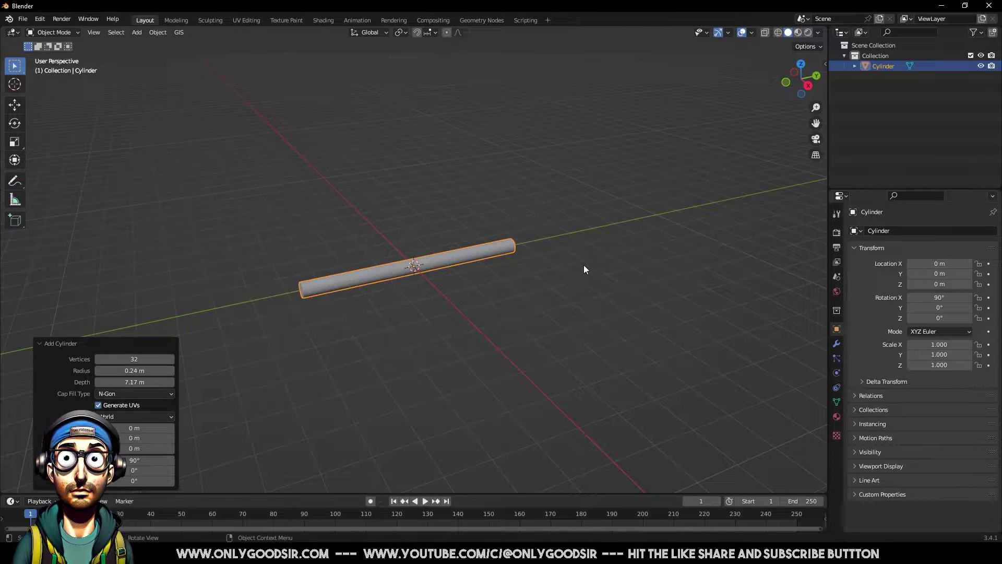
pyautogui.moveTo(441, 337); pyautogui.dragTo(374, 274, button='middle')
pyautogui.click(429, 314)
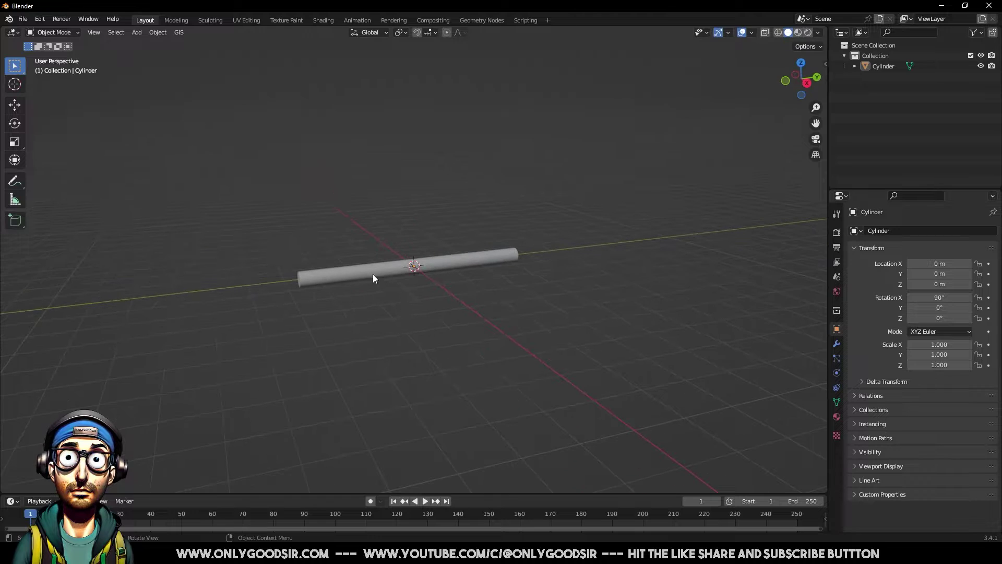
# Apply Shade Smooth to the long tube.
pyautogui.scroll(4, 365, 327)
pyautogui.moveTo(369, 329)
pyautogui.mouseDown(button='middle')
pyautogui.moveTo(490, 313)
pyautogui.moveTo(385, 324)
pyautogui.mouseUp(button='middle')
pyautogui.scroll(-2, 380, 339)
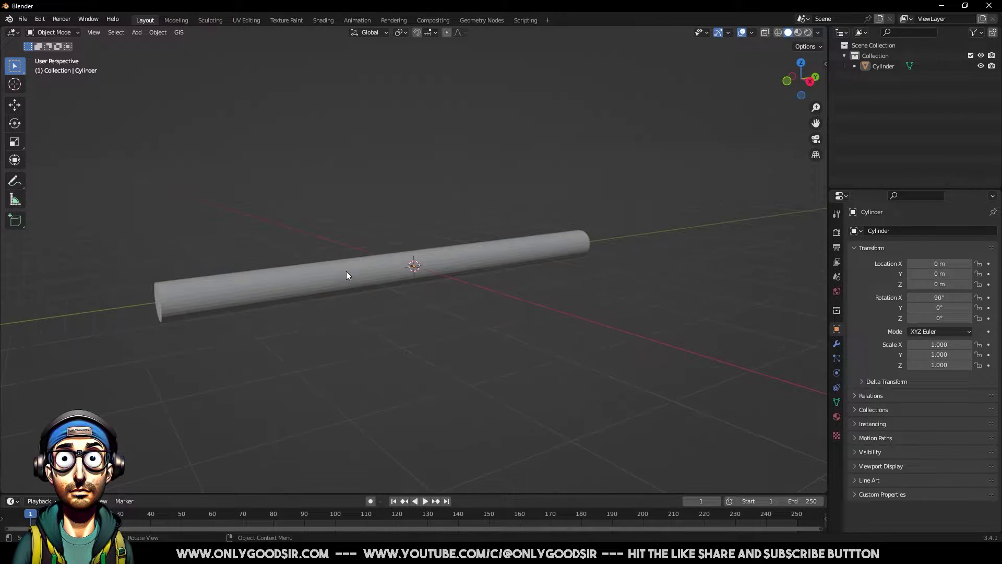
pyautogui.click(343, 271)
pyautogui.rightClick(342, 269)
pyautogui.click(342, 269)
pyautogui.click(464, 304)
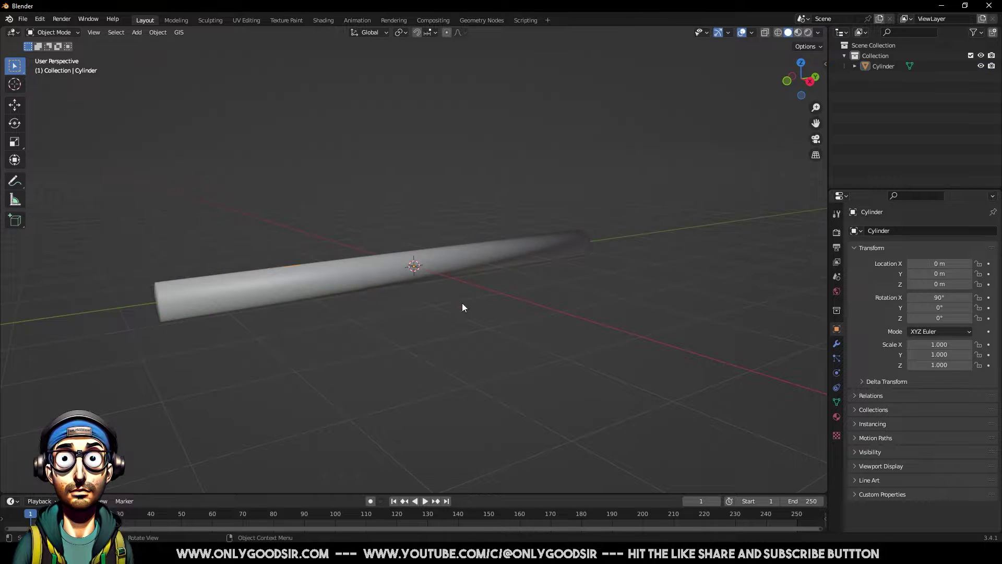
# Apply Shade Auto Smooth at 30° to the tube.
pyautogui.click(363, 274)
pyautogui.rightClick(364, 274)
pyautogui.click(358, 285)
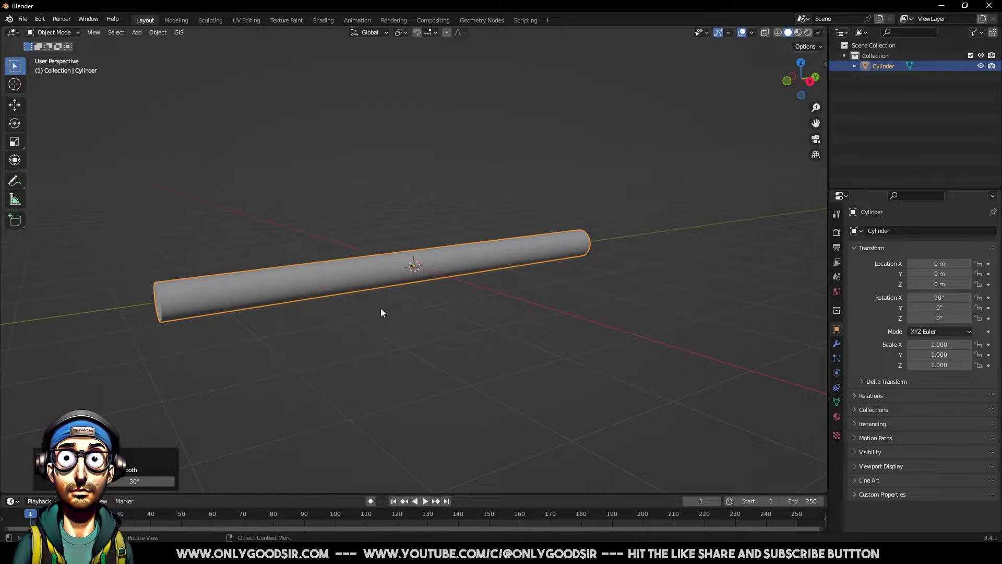
pyautogui.moveTo(318, 312); pyautogui.dragTo(357, 307, button='middle')
pyautogui.rightClick(361, 273)
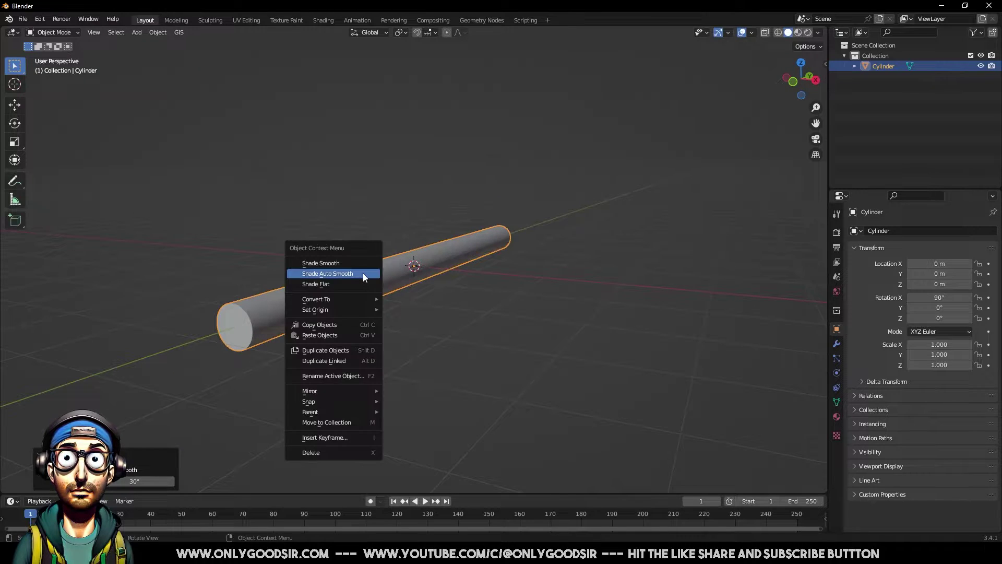
pyautogui.click(329, 273)
pyautogui.moveTo(454, 303); pyautogui.dragTo(370, 260, button='middle')
pyautogui.click(388, 321)
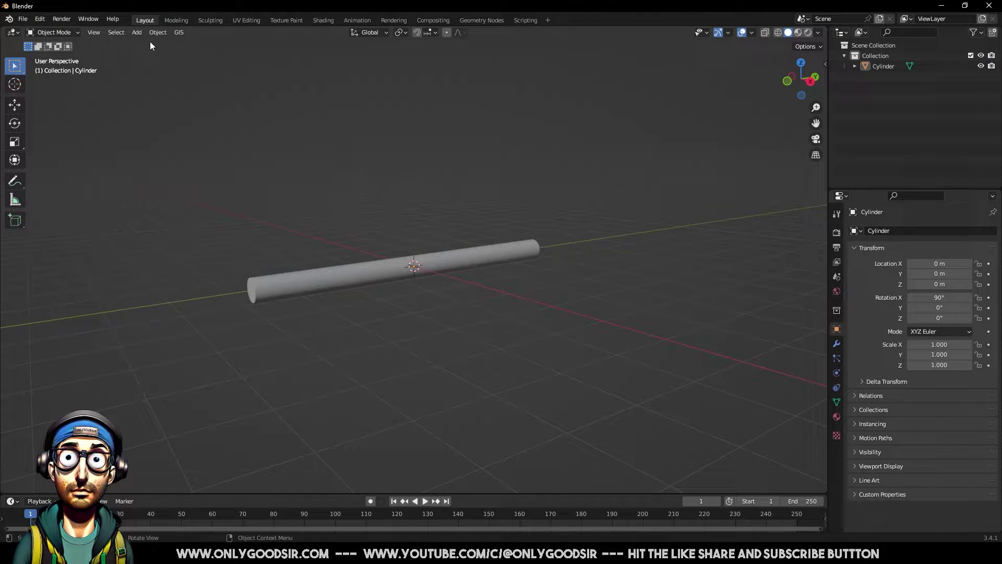
# Add a second cylinder with 0.31 m radius, 0.62 m depth, rotated 90° on X.
pyautogui.click(137, 32)
pyautogui.moveTo(175, 42)
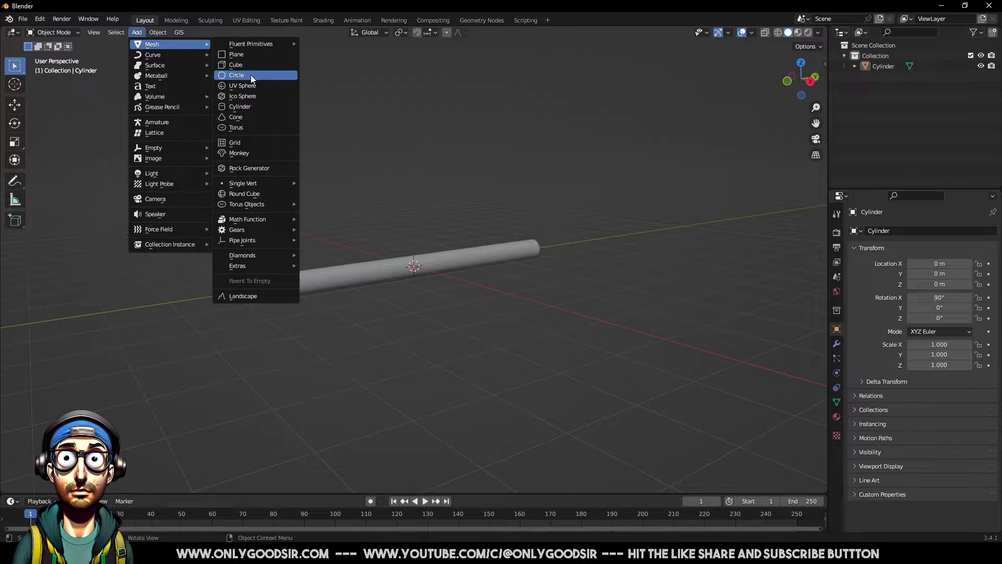
pyautogui.click(241, 106)
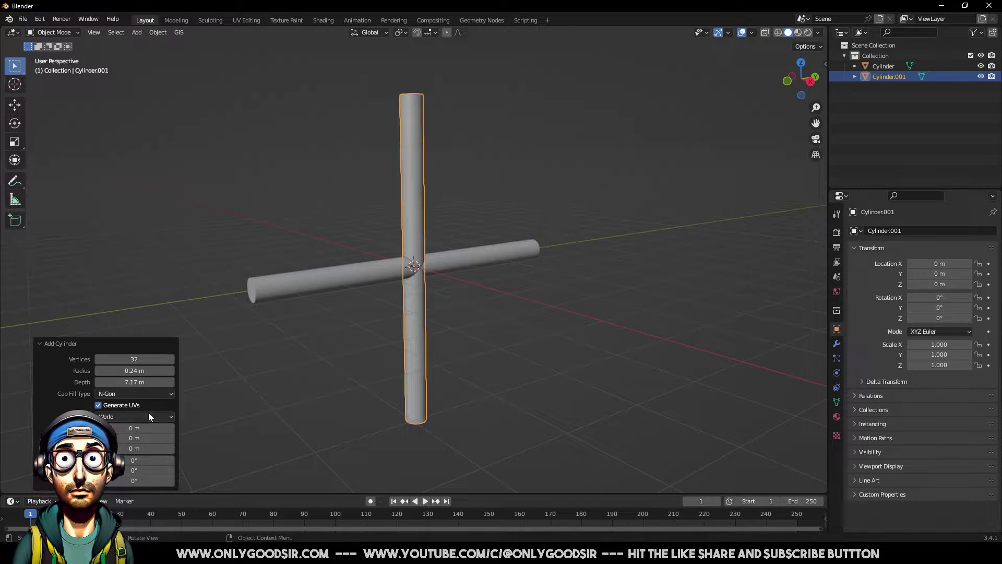
pyautogui.moveTo(150, 370); pyautogui.dragTo(799, 383)
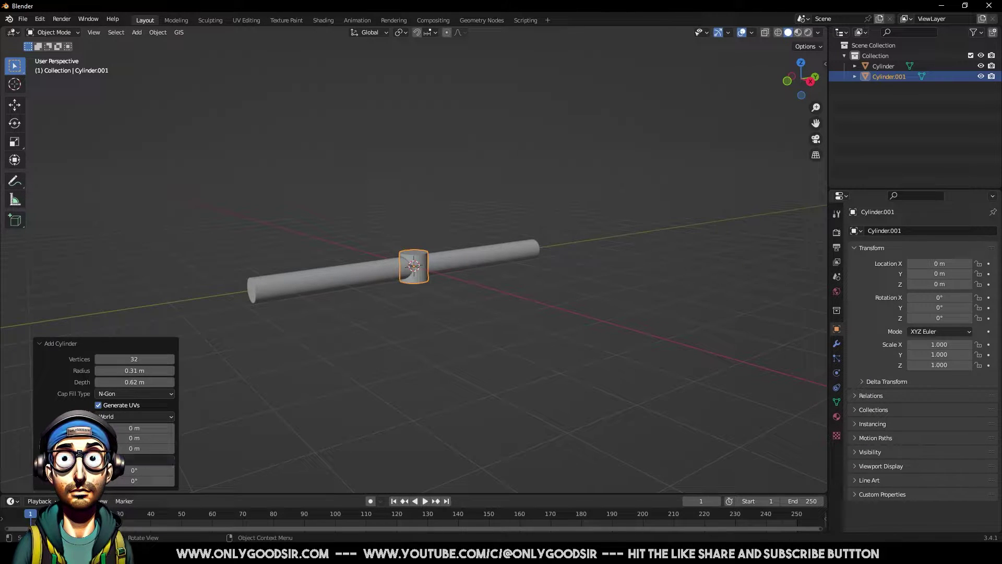
pyautogui.write('90')
pyautogui.press('Return')
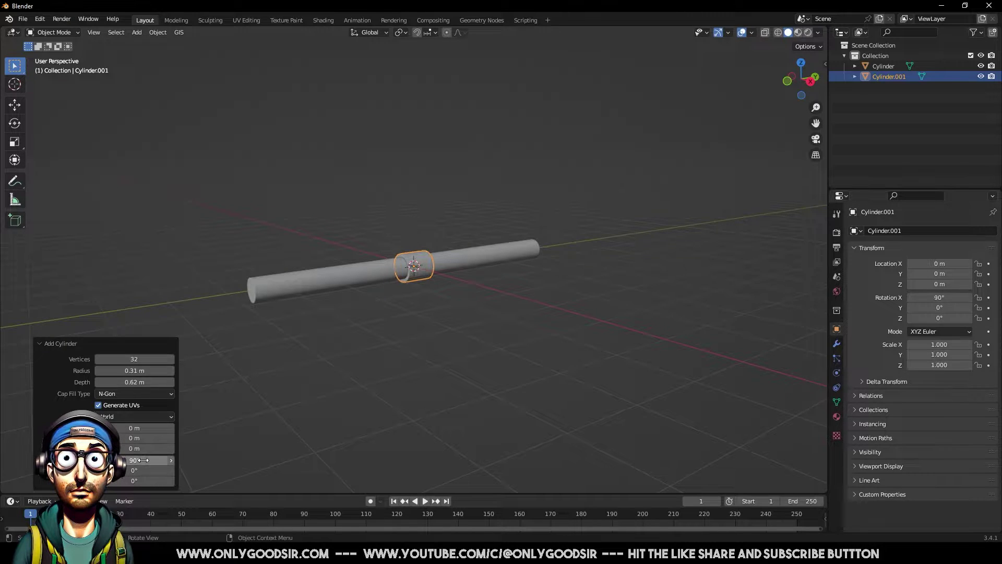
# Move the short cylinder along Y to the tube's end at -3.5186 m and auto-smooth it.
pyautogui.moveTo(472, 311); pyautogui.dragTo(442, 315, button='middle')
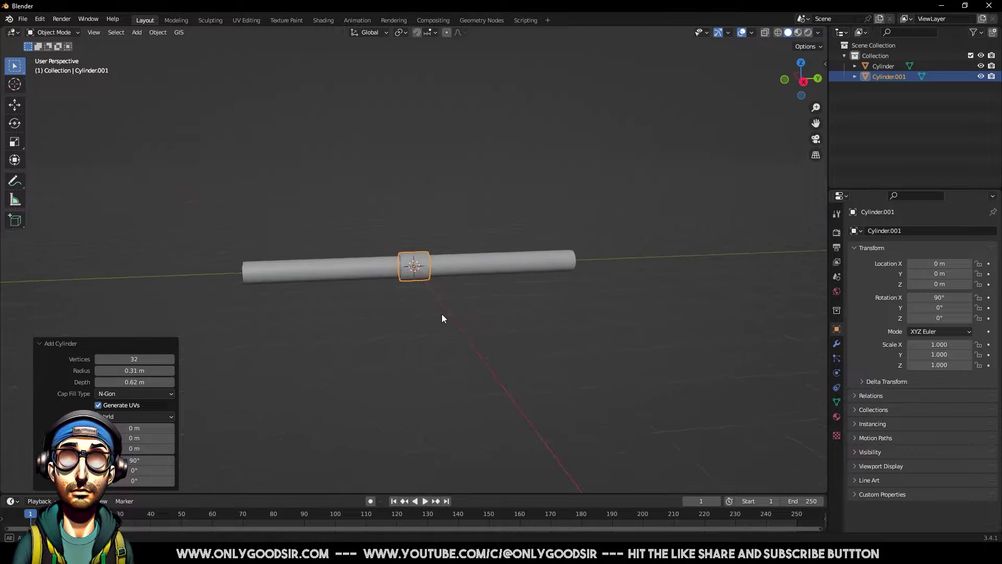
pyautogui.click(423, 277)
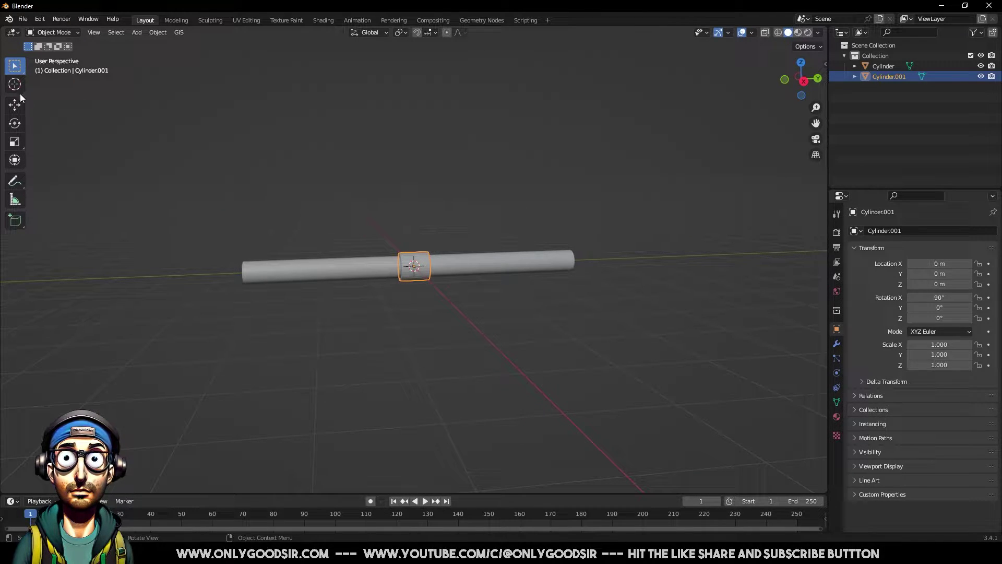
pyautogui.click(20, 100)
pyautogui.moveTo(460, 270); pyautogui.dragTo(292, 286)
pyautogui.moveTo(240, 283); pyautogui.dragTo(439, 294, button='middle')
pyautogui.press('KP_Decimal')
pyautogui.rightClick(438, 296)
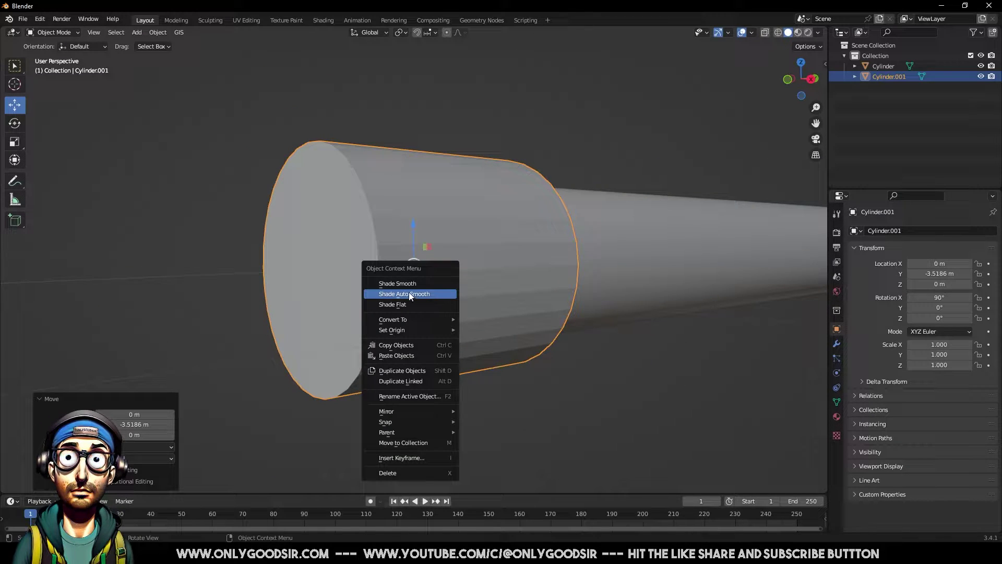
pyautogui.click(418, 293)
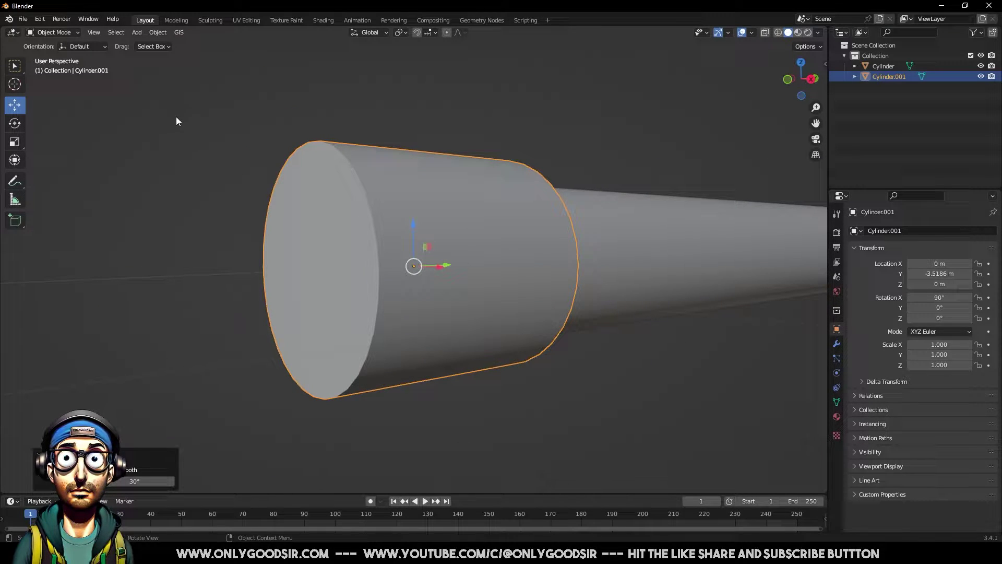
# In Edit Mode with edge select, select the short cylinder's front rim edge loop.
pyautogui.press('Tab')
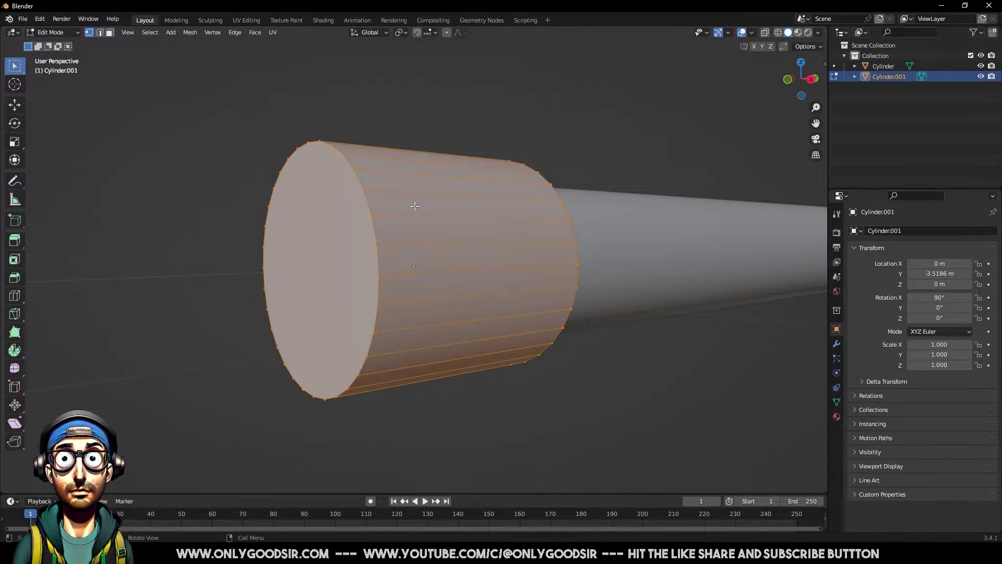
pyautogui.click(99, 32)
pyautogui.hotkey('alt', 'a')
pyautogui.keyDown('alt'); pyautogui.click(352, 166); pyautogui.keyUp('alt')
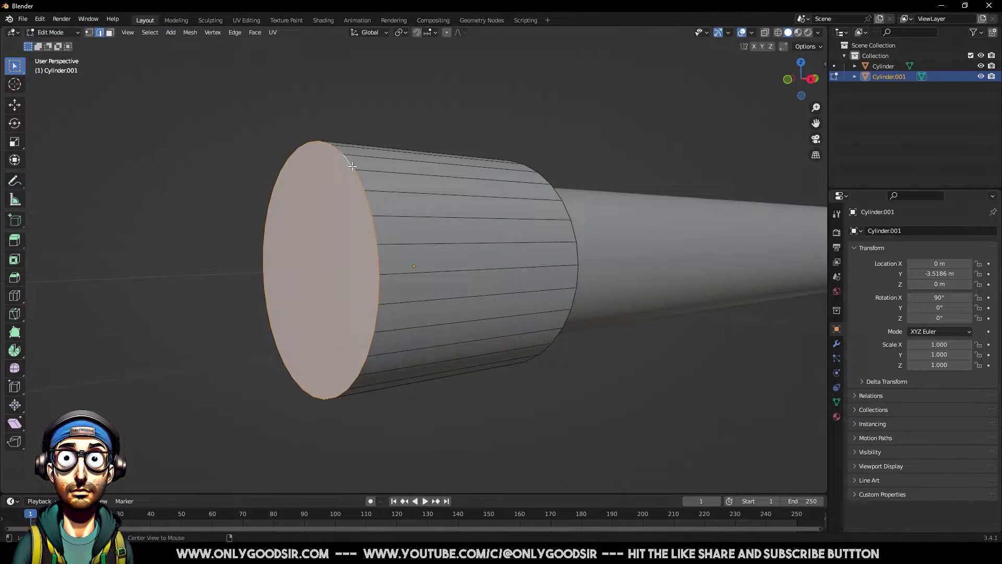
# Bevel the rim edges 0.0508 m wide with 4 segments, then return to Object Mode.
pyautogui.rightClick(371, 215)
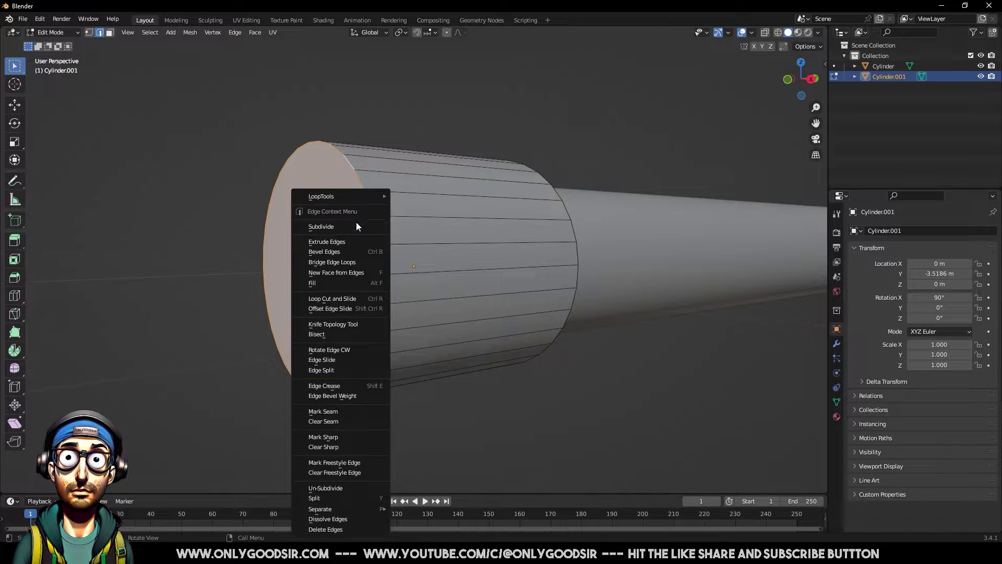
pyautogui.click(349, 251)
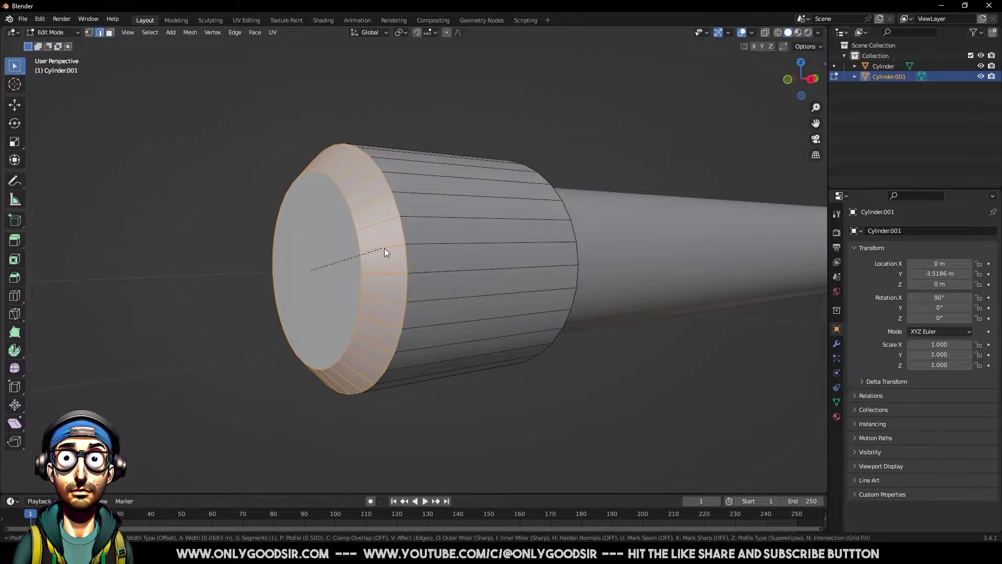
pyautogui.click(376, 247)
pyautogui.moveTo(138, 334); pyautogui.dragTo(157, 334)
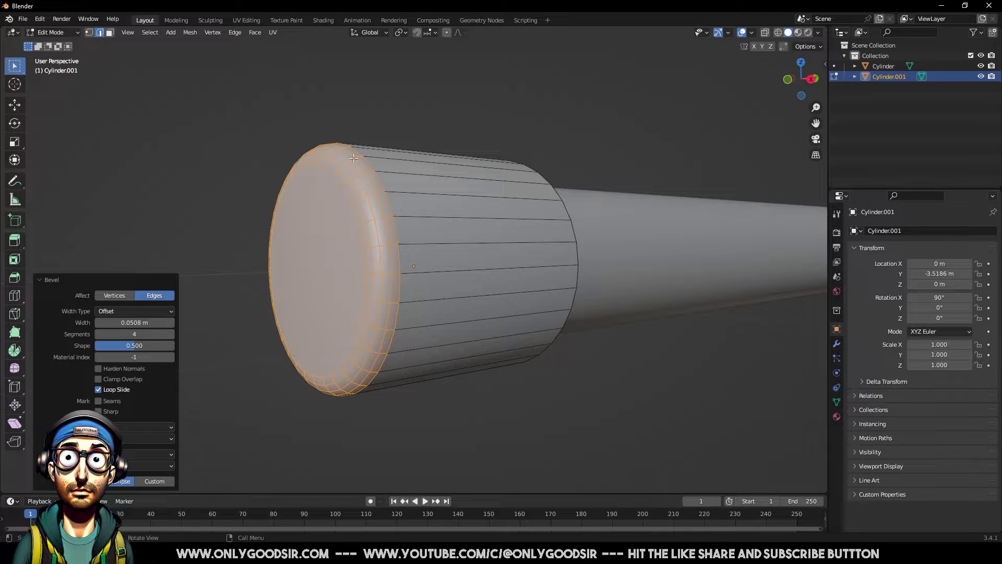
pyautogui.press('Tab')
pyautogui.click(271, 155)
pyautogui.click(489, 268)
pyautogui.moveTo(488, 267); pyautogui.dragTo(467, 306, button='middle')
# Scale the end cap down to 0.855.
pyautogui.press('s')
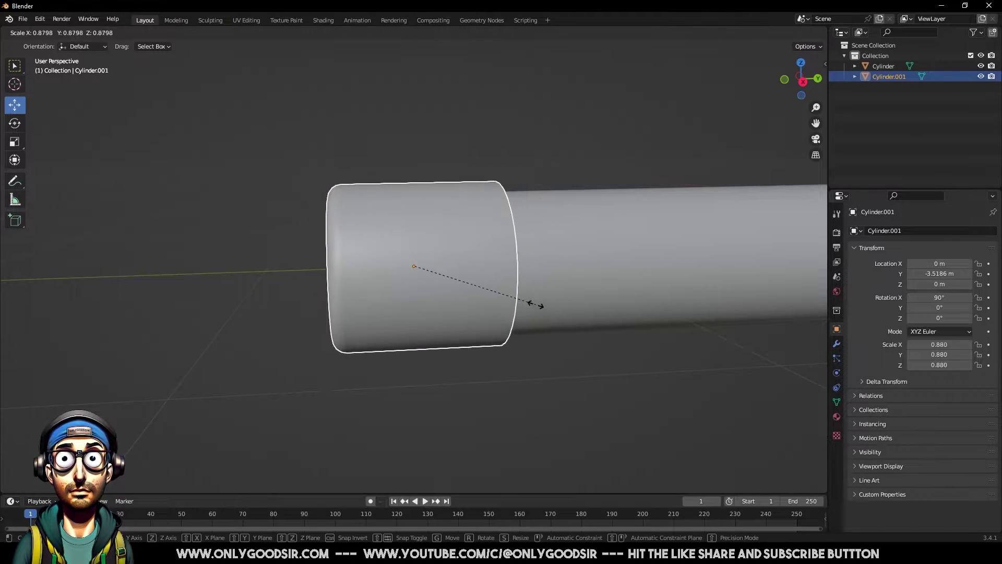
pyautogui.click(534, 301)
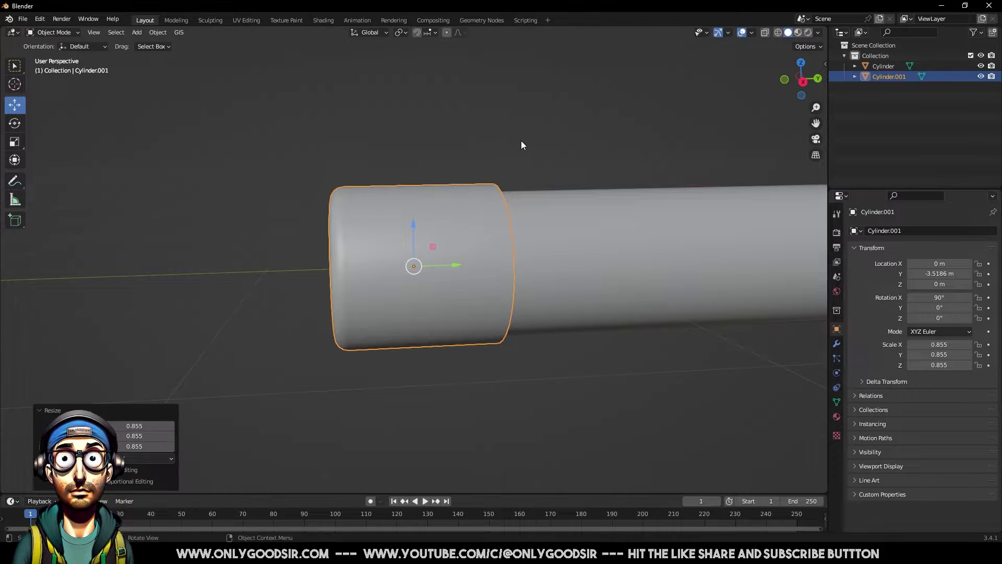
pyautogui.click(524, 148)
pyautogui.moveTo(532, 277); pyautogui.dragTo(801, 145, button='middle')
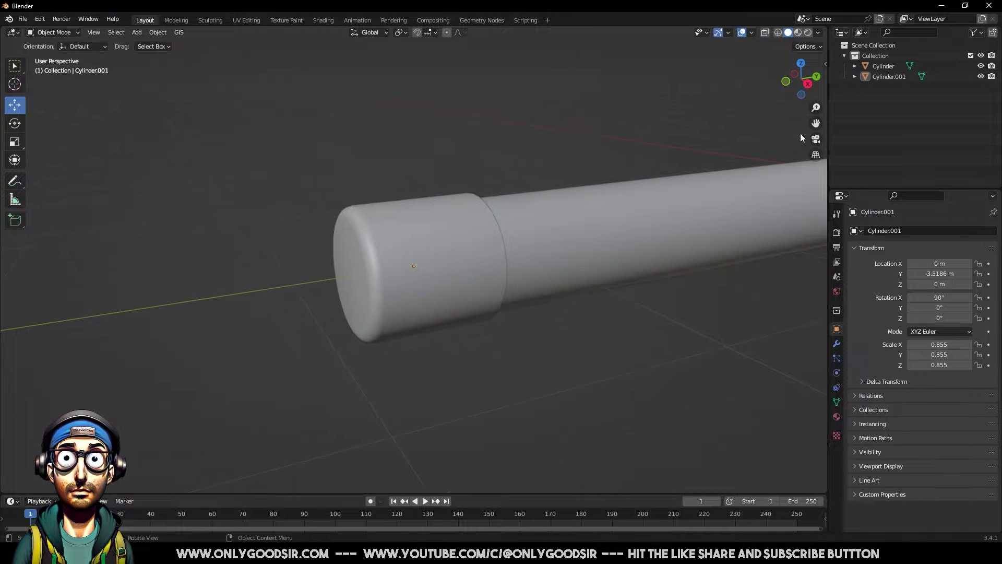
pyautogui.click(808, 93)
pyautogui.scroll(-6, 653, 339)
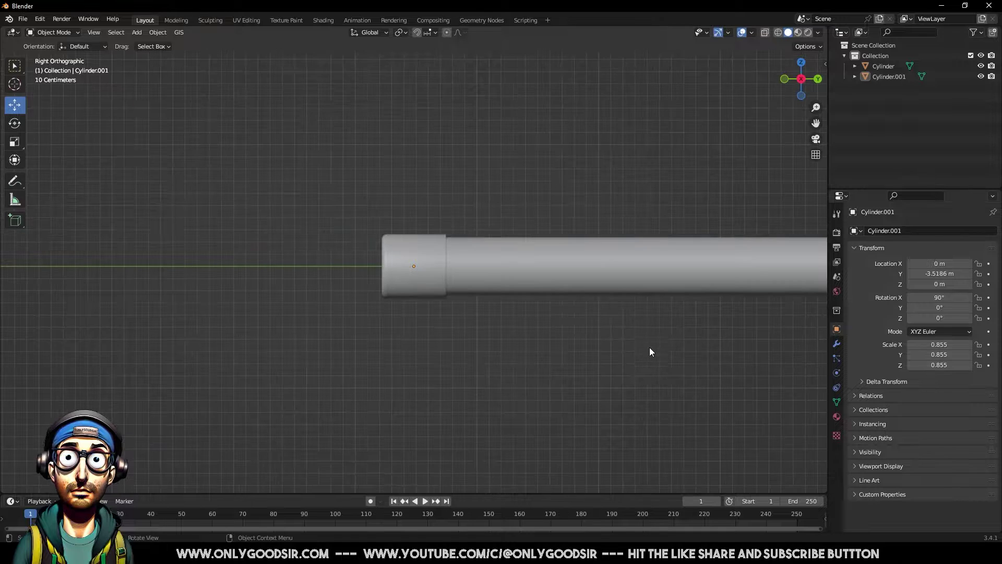
pyautogui.scroll(-2, 673, 360)
pyautogui.keyDown('shift'); pyautogui.moveTo(696, 349); pyautogui.dragTo(573, 346, button='middle'); pyautogui.keyUp('shift')
# Duplicate the cap, rotate the copy 180°, and move it to the tube's right end at Y 3.4093 m.
pyautogui.click(300, 265)
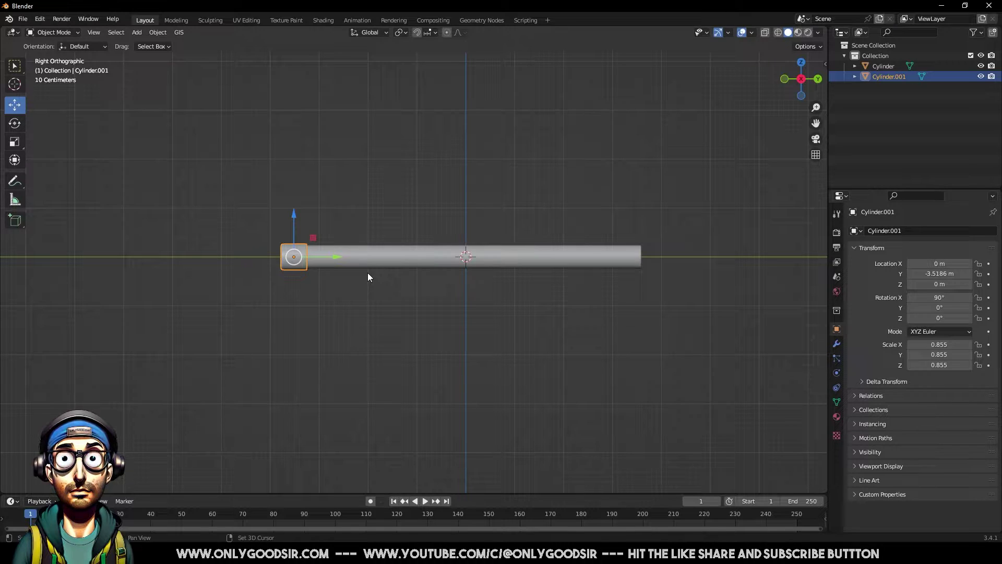
pyautogui.hotkey('shift', 'd')
pyautogui.press('Escape')
pyautogui.click(15, 124)
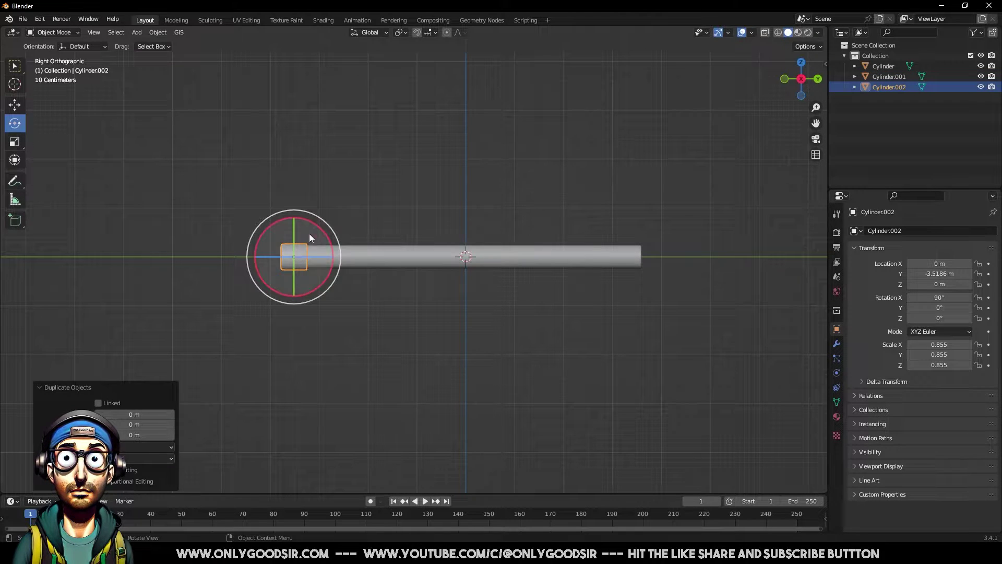
pyautogui.moveTo(323, 229); pyautogui.dragTo(275, 272)
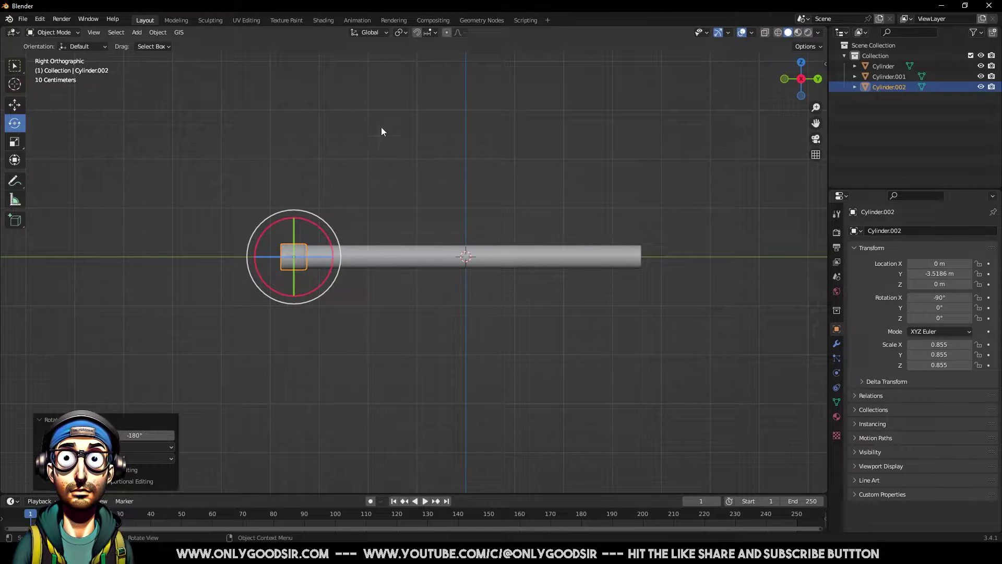
pyautogui.click(15, 105)
pyautogui.moveTo(337, 254); pyautogui.dragTo(682, 269)
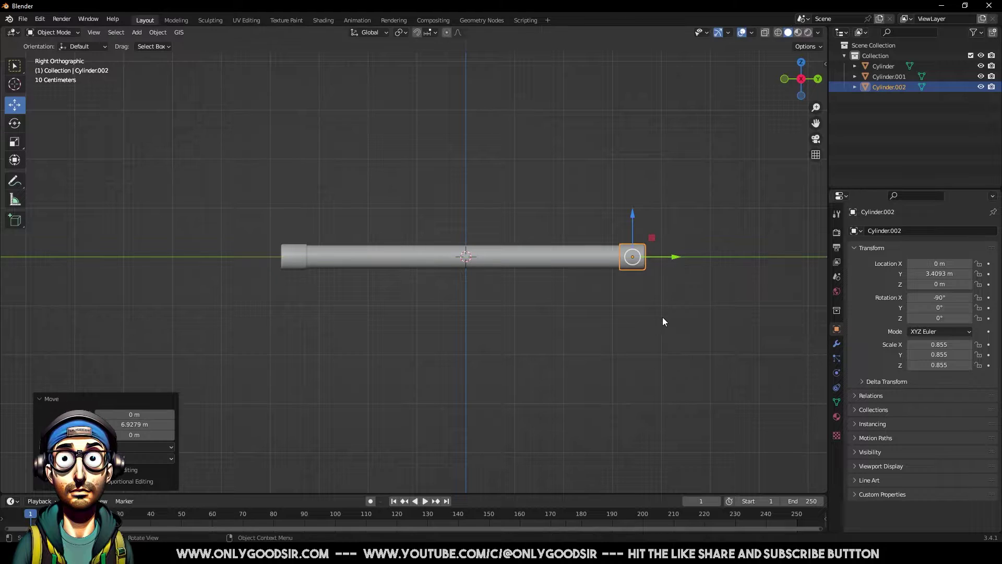
pyautogui.click(571, 293)
pyautogui.moveTo(439, 271); pyautogui.dragTo(459, 286, button='middle')
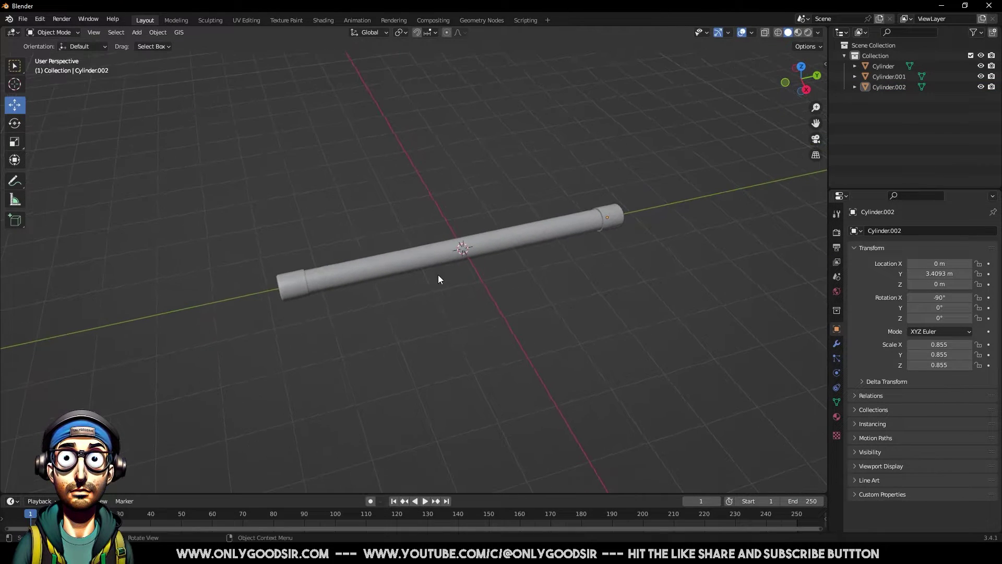
# Rename the left end cap in the Outliner, ending with LEFTcap.
pyautogui.click(544, 244)
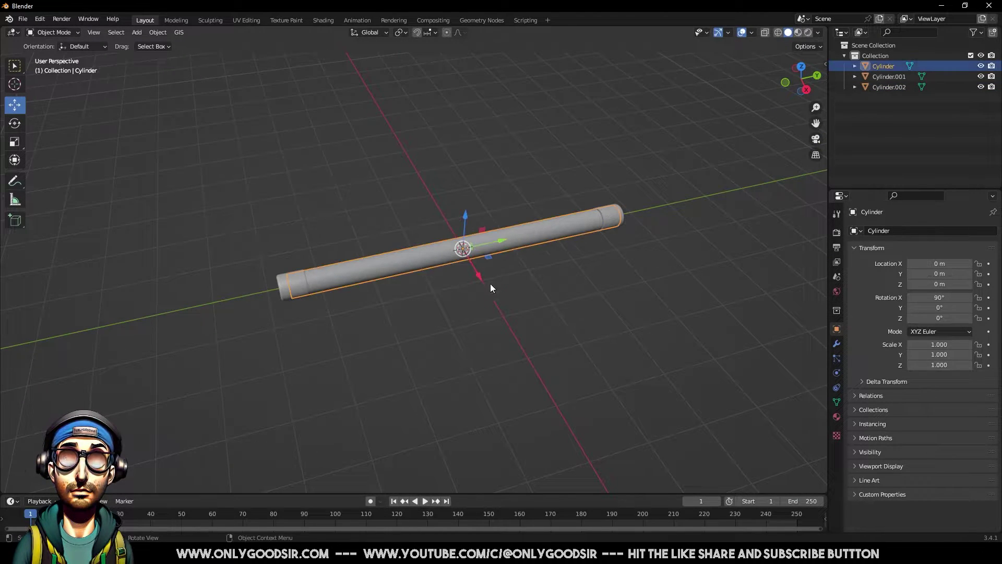
pyautogui.click(626, 218)
pyautogui.click(290, 297)
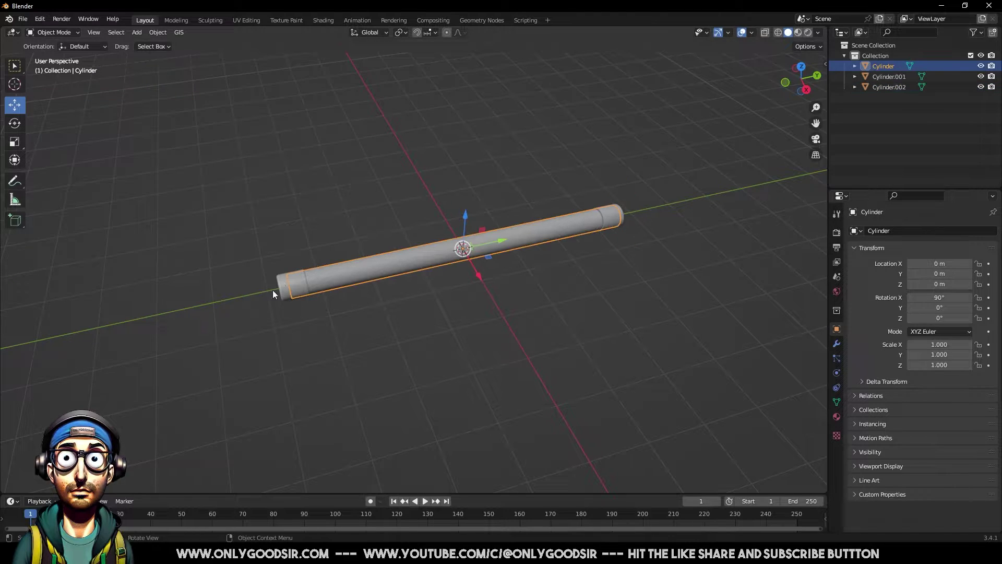
pyautogui.click(276, 295)
pyautogui.click(292, 286)
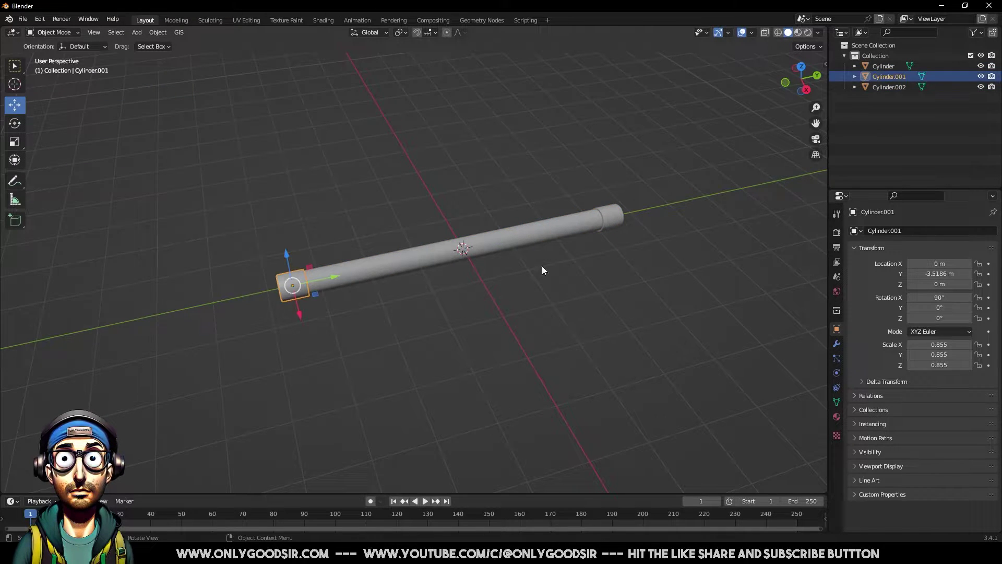
pyautogui.doubleClick(895, 79)
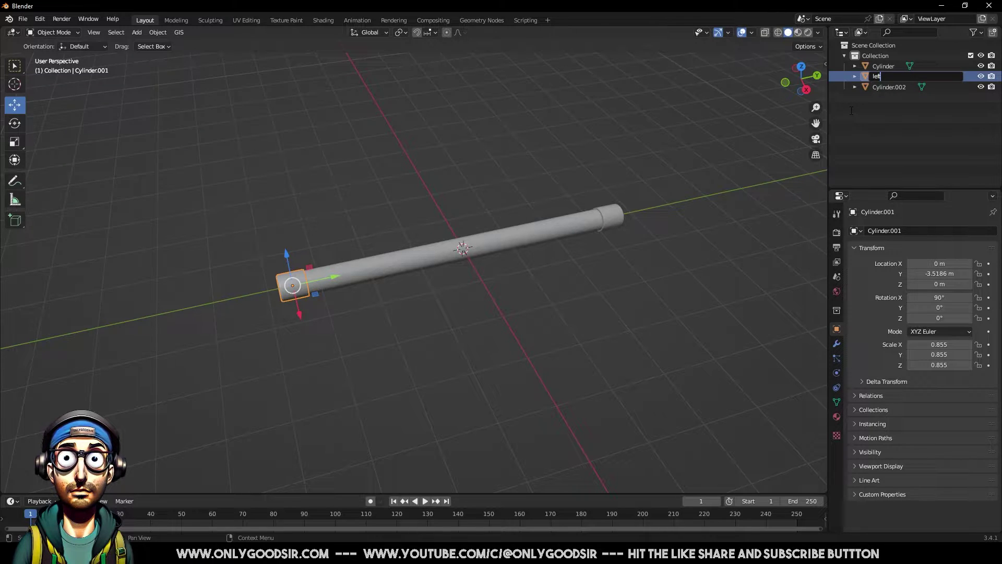
pyautogui.press('Return')
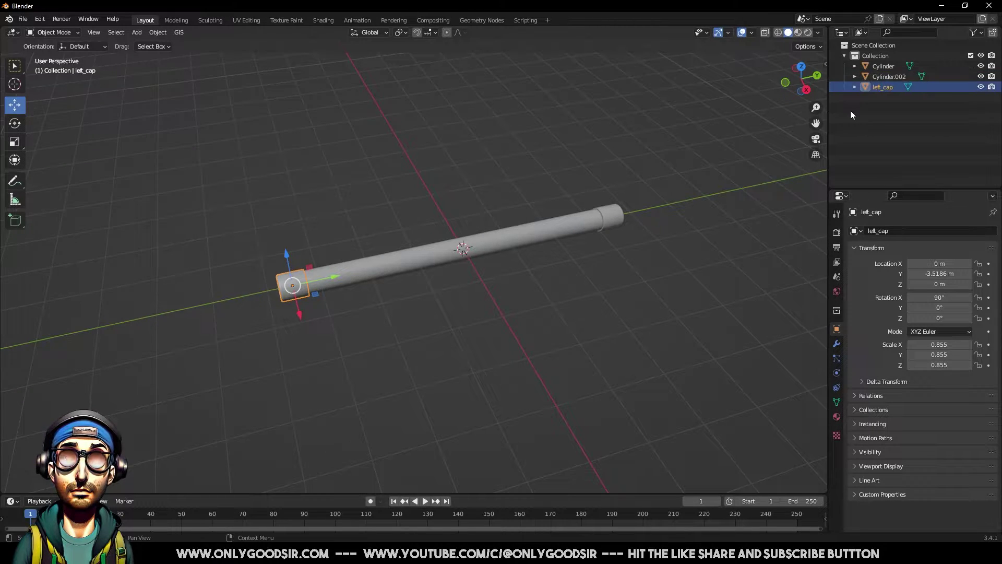
pyautogui.doubleClick(890, 87)
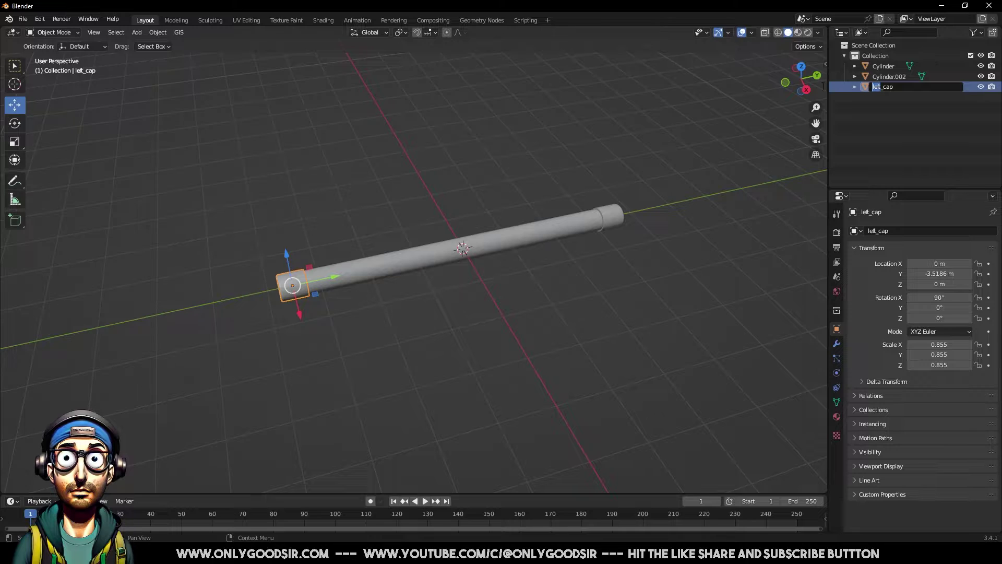
pyautogui.press('Return')
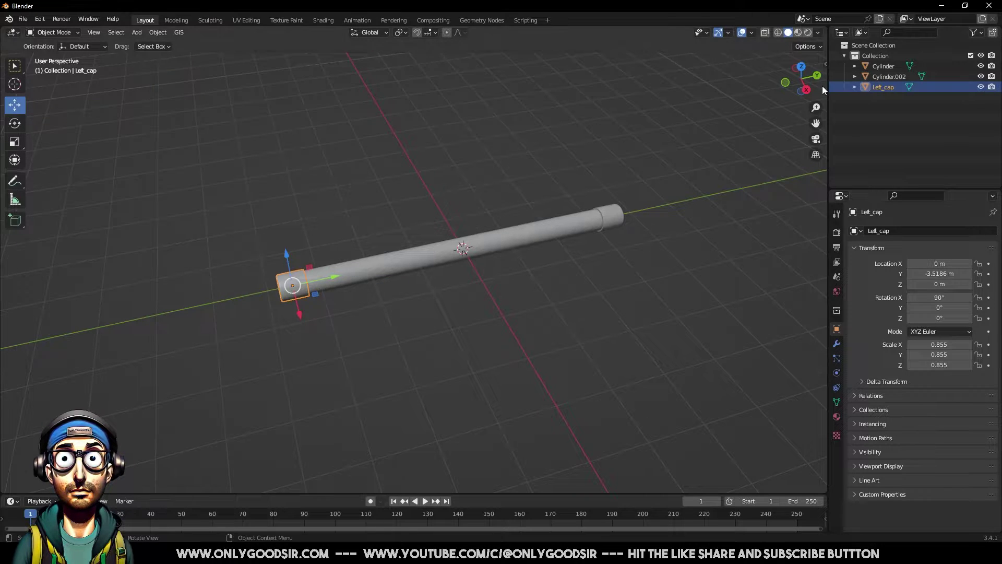
pyautogui.doubleClick(877, 87)
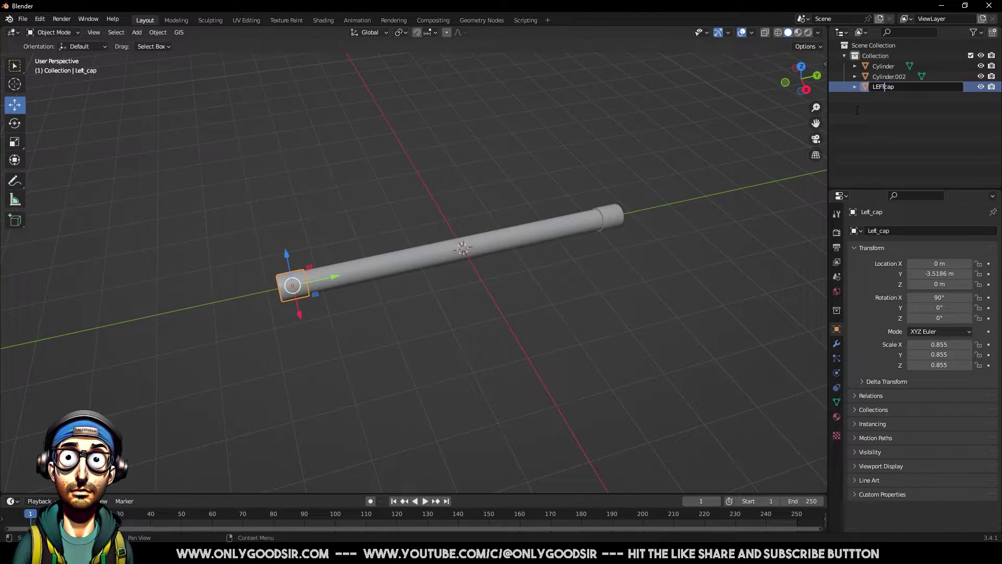
pyautogui.press('Return')
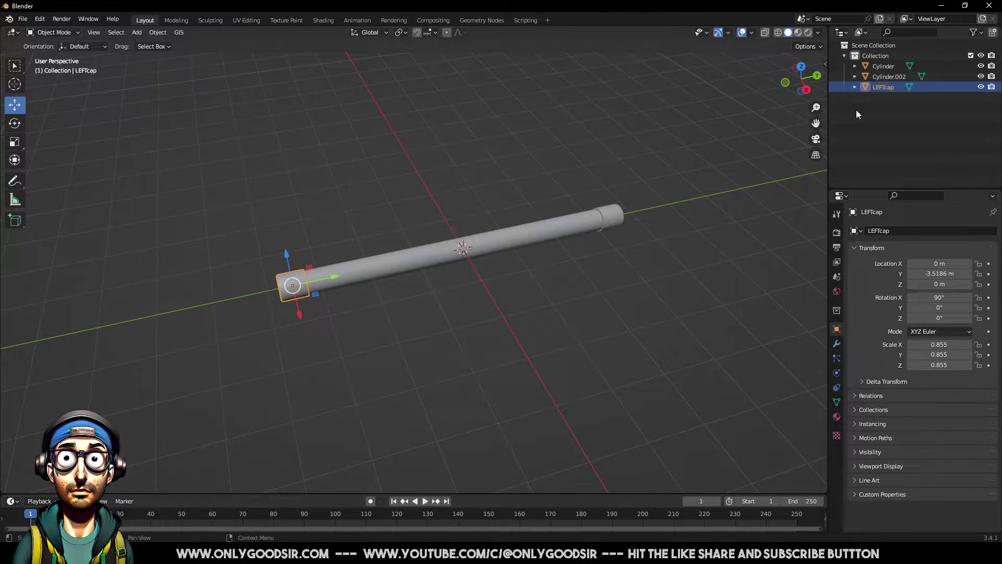
# Rename Cylinder.002 to RIGHT_CAP and LEFTcap to LEFT_CAP.
pyautogui.click(892, 77)
pyautogui.doubleClick(891, 77)
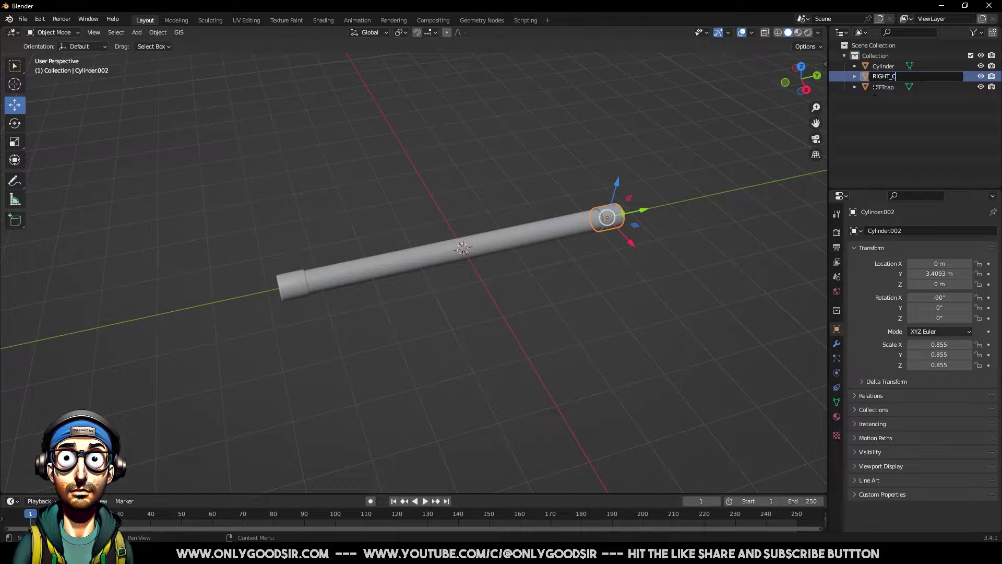
pyautogui.write('RIGHT_CAP')
pyautogui.press('Return')
pyautogui.click(874, 91)
pyautogui.doubleClick(887, 77)
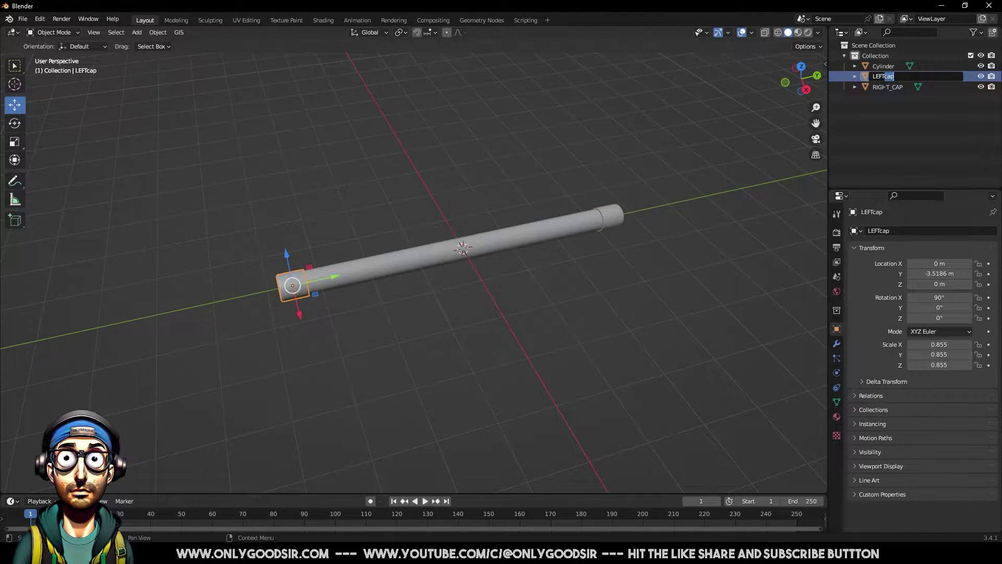
pyautogui.write('LEFT_CAP')
pyautogui.press('Return')
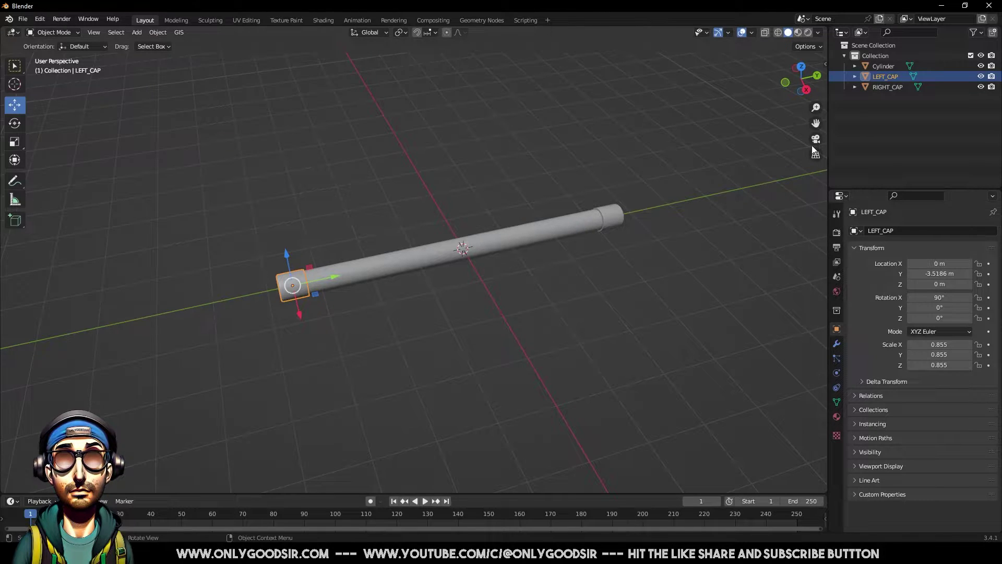
# Rename the Cylinder object to LIGHT_TUBE.
pyautogui.click(880, 66)
pyautogui.doubleClick(883, 67)
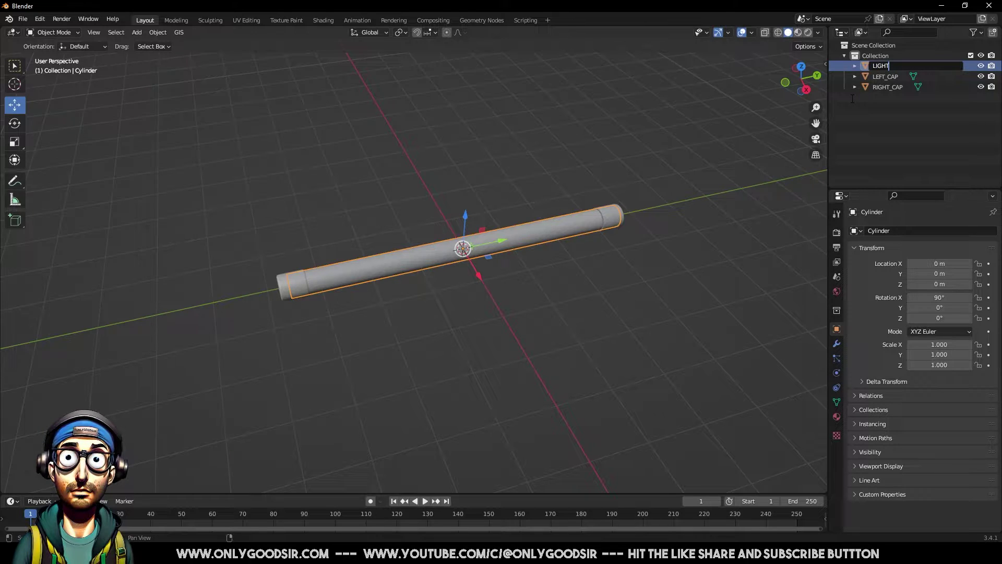
pyautogui.write('LIGHT_TUBE')
pyautogui.press('Return')
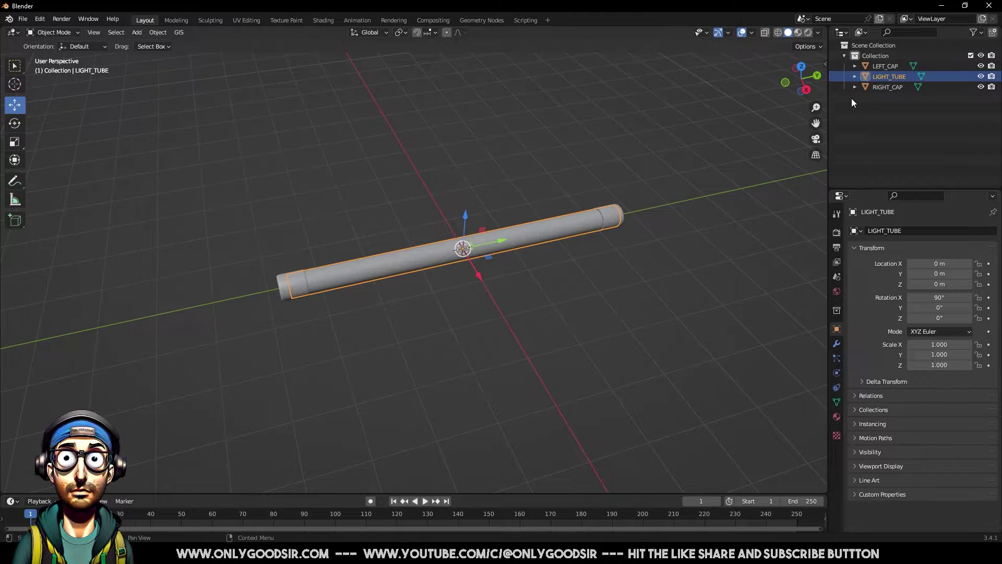
pyautogui.click(550, 285)
pyautogui.moveTo(384, 297); pyautogui.dragTo(402, 276, button='middle')
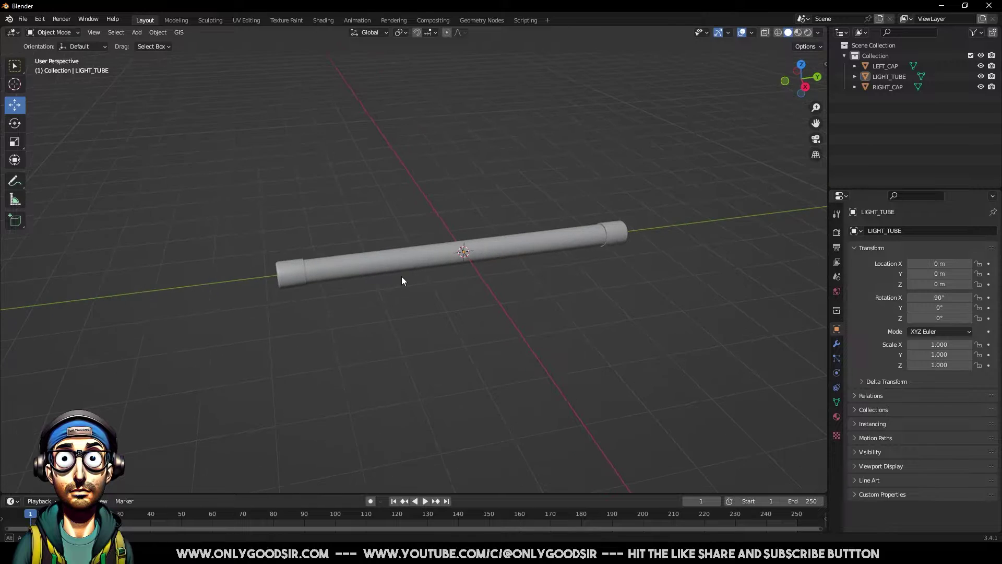
# Change the viewport shading and replace Scene World lighting with the dark preset HDRI.
pyautogui.scroll(3, 408, 301)
pyautogui.scroll(-1, 409, 299)
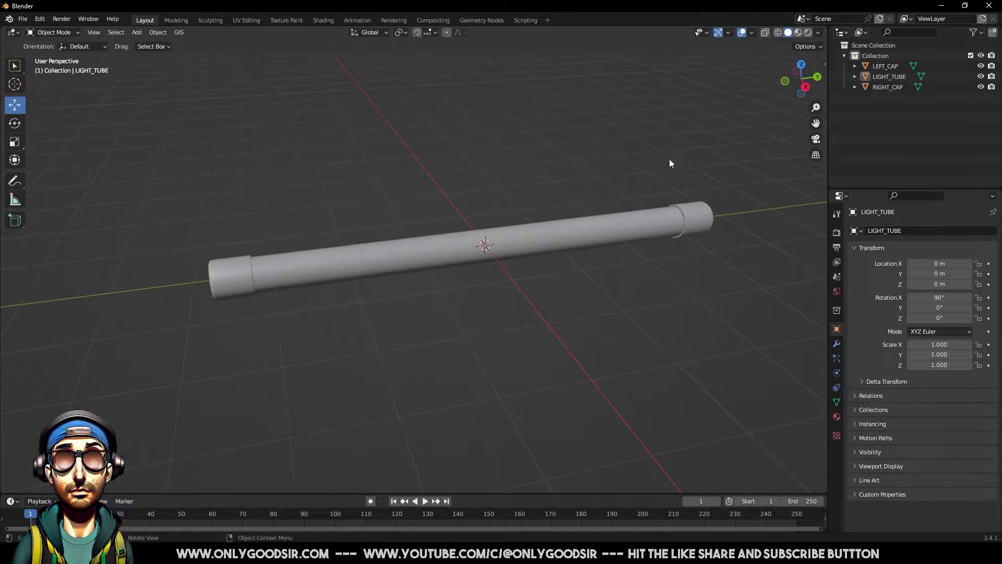
pyautogui.click(808, 33)
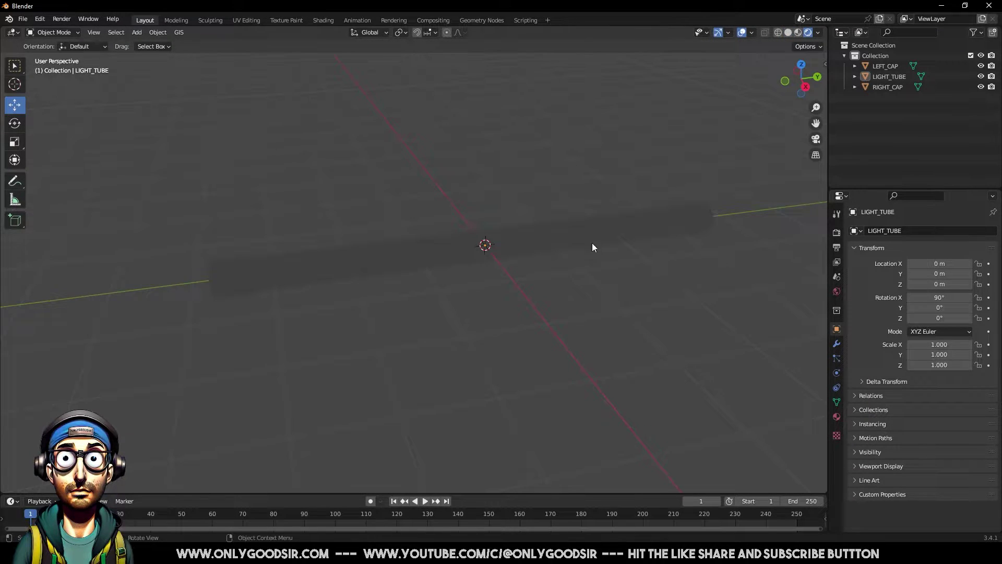
pyautogui.click(819, 33)
pyautogui.click(772, 94)
pyautogui.click(810, 126)
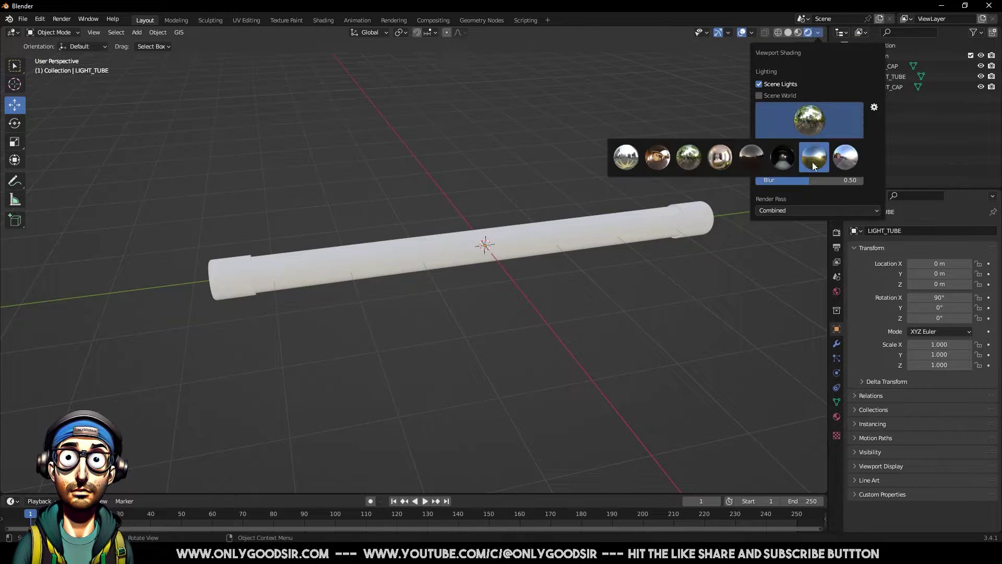
pyautogui.click(810, 131)
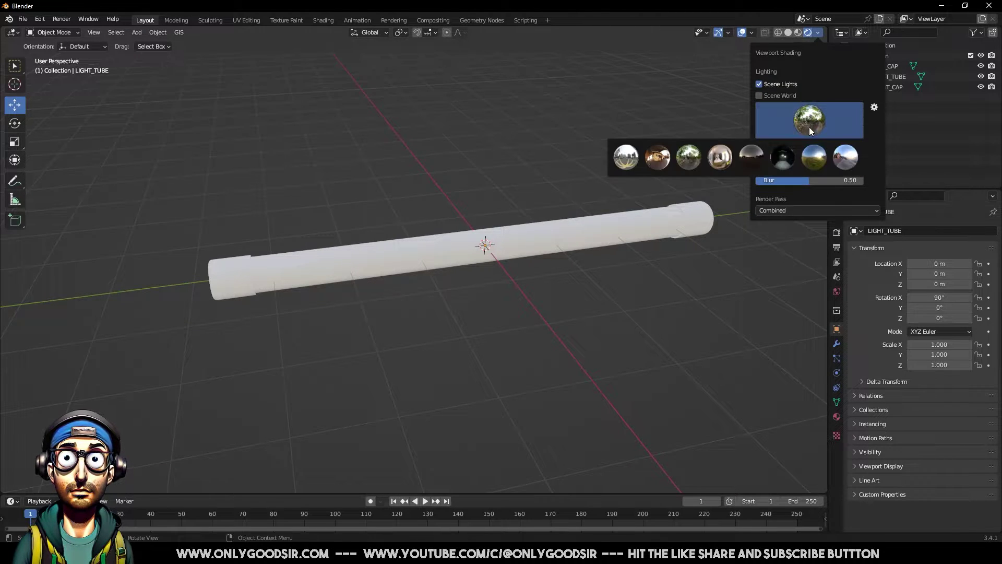
pyautogui.click(781, 158)
pyautogui.keyDown('shift'); pyautogui.moveTo(486, 317); pyautogui.dragTo(444, 325, button='middle'); pyautogui.keyUp('shift')
pyautogui.moveTo(288, 253); pyautogui.dragTo(290, 250, button='middle')
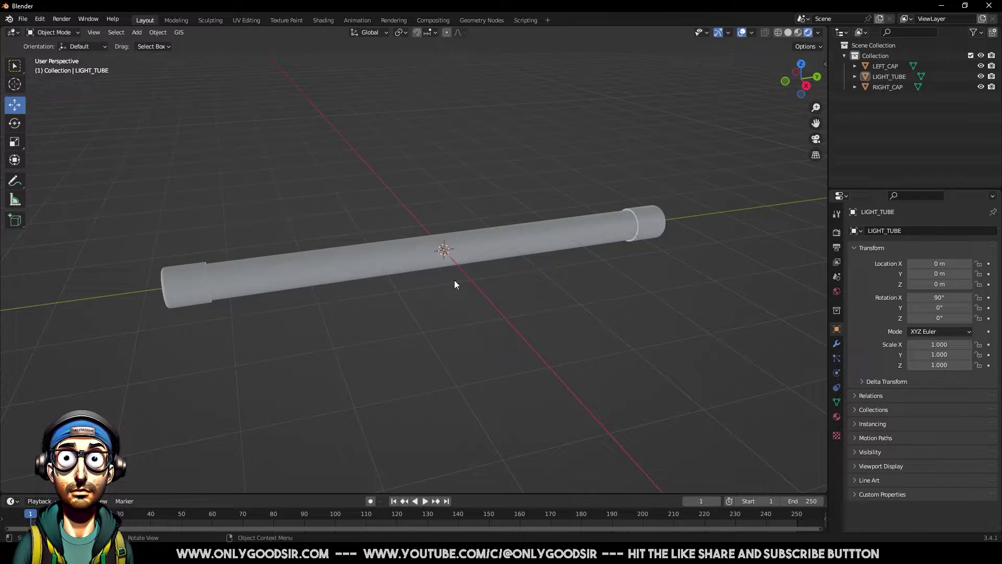
# Select LEFT_CAP and create a new material named CAP.
pyautogui.click(191, 288)
pyautogui.click(659, 235)
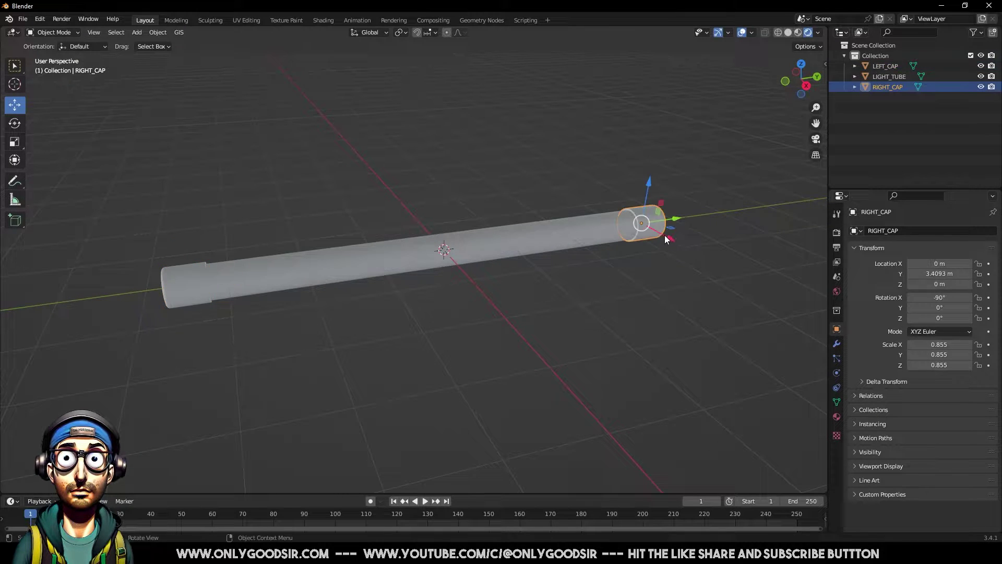
pyautogui.click(412, 276)
pyautogui.click(162, 294)
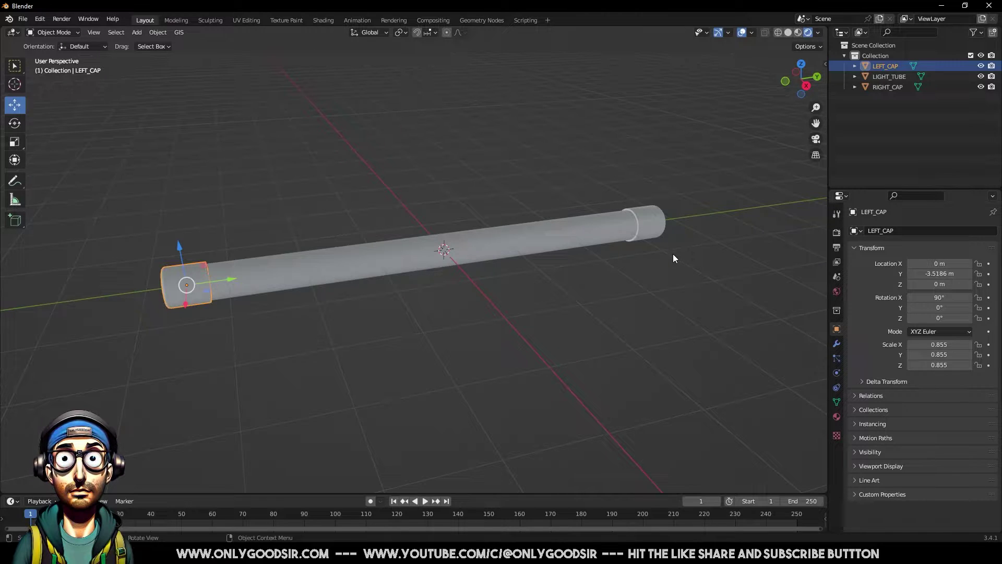
pyautogui.click(836, 416)
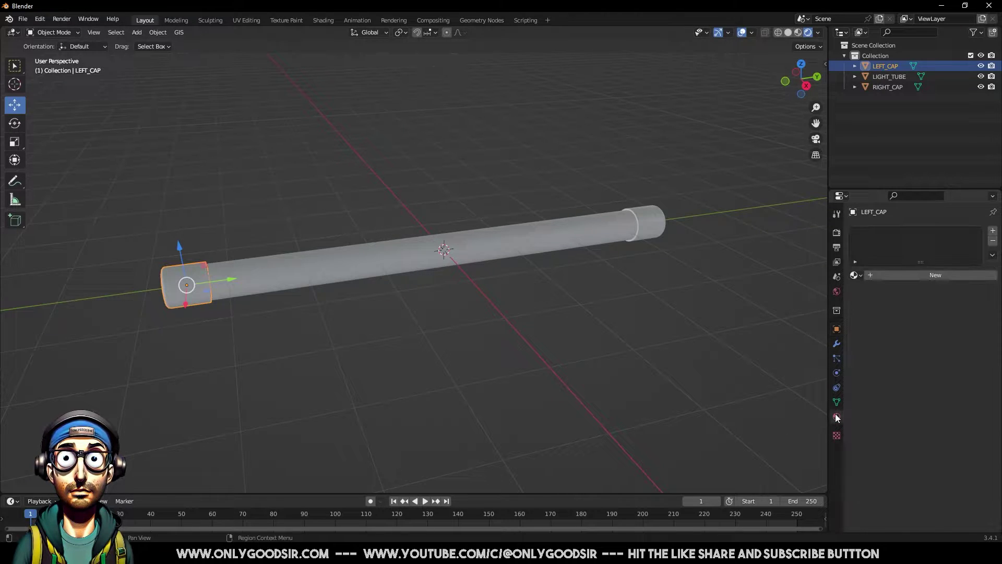
pyautogui.click(916, 277)
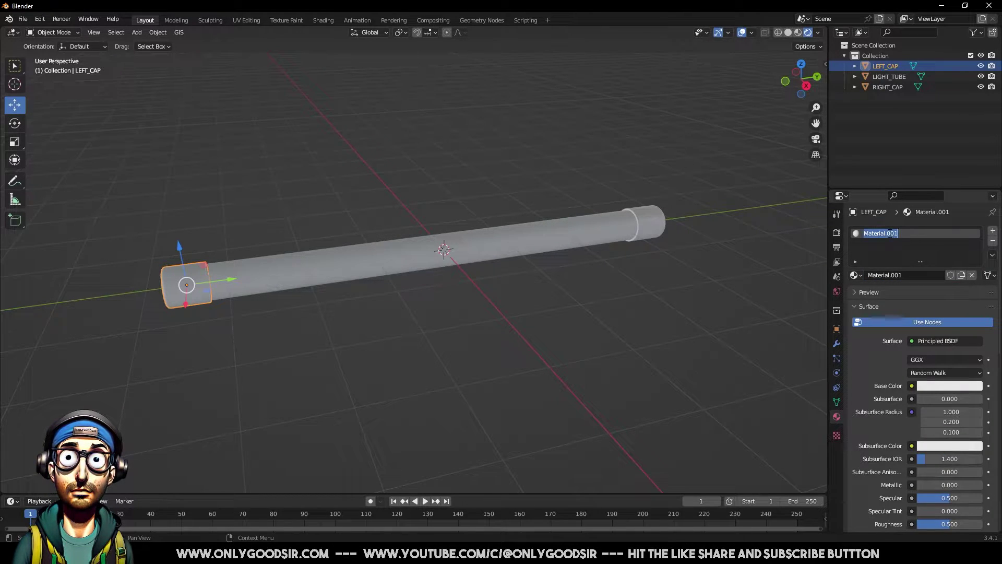
pyautogui.doubleClick(888, 235)
pyautogui.write('CAP')
pyautogui.press('Return')
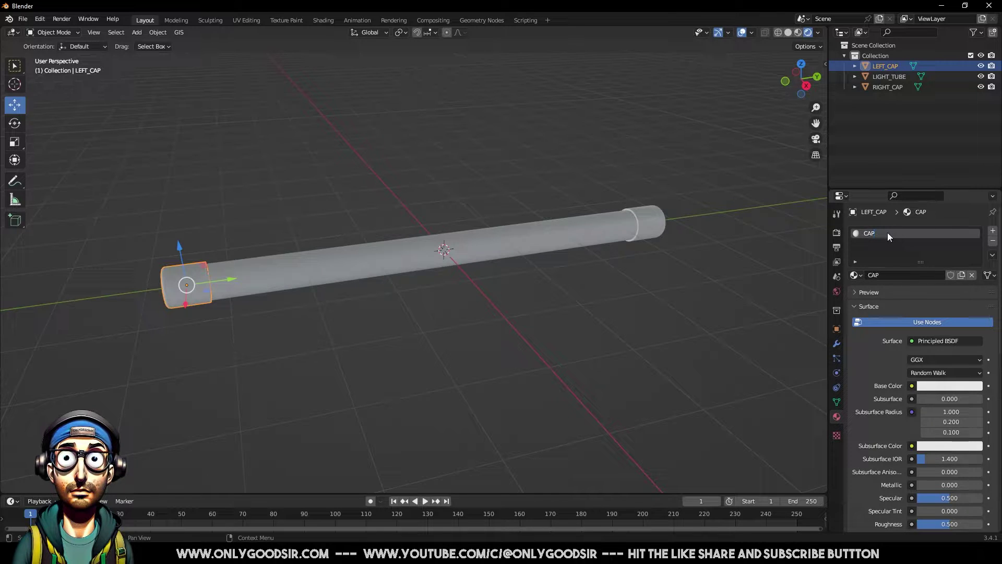
# Set CAP's base colour near black, metallic 0.638 and roughness 0.469.
pyautogui.click(942, 386)
pyautogui.click(952, 385)
pyautogui.moveTo(976, 278); pyautogui.dragTo(974, 305)
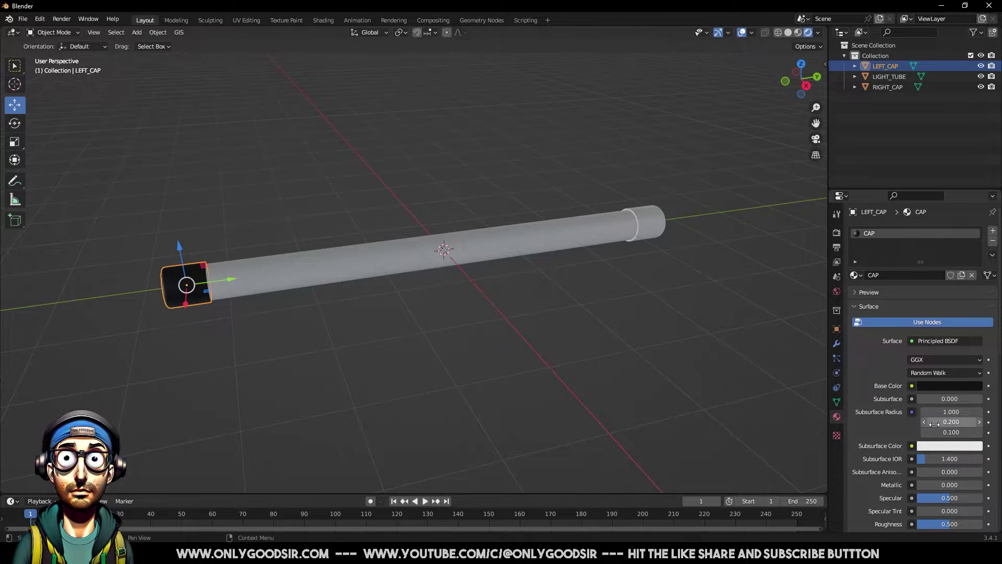
pyautogui.scroll(-4, 960, 411)
pyautogui.moveTo(932, 405)
pyautogui.mouseDown()
pyautogui.moveTo(960, 405)
pyautogui.moveTo(921, 397)
pyautogui.mouseUp()
pyautogui.scroll(-2, 920, 444)
pyautogui.moveTo(422, 369); pyautogui.dragTo(208, 197, button='middle')
pyautogui.click(208, 196)
pyautogui.moveTo(193, 299); pyautogui.dragTo(324, 347, button='middle')
# Assign the existing CAP material to RIGHT_CAP, then select LIGHT_TUBE.
pyautogui.click(684, 256)
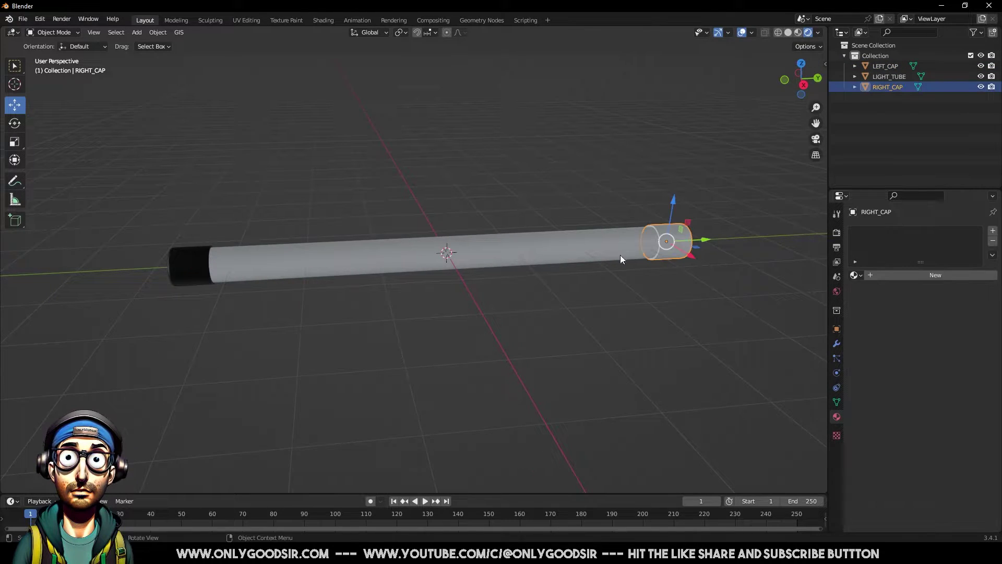
pyautogui.click(856, 275)
pyautogui.click(872, 290)
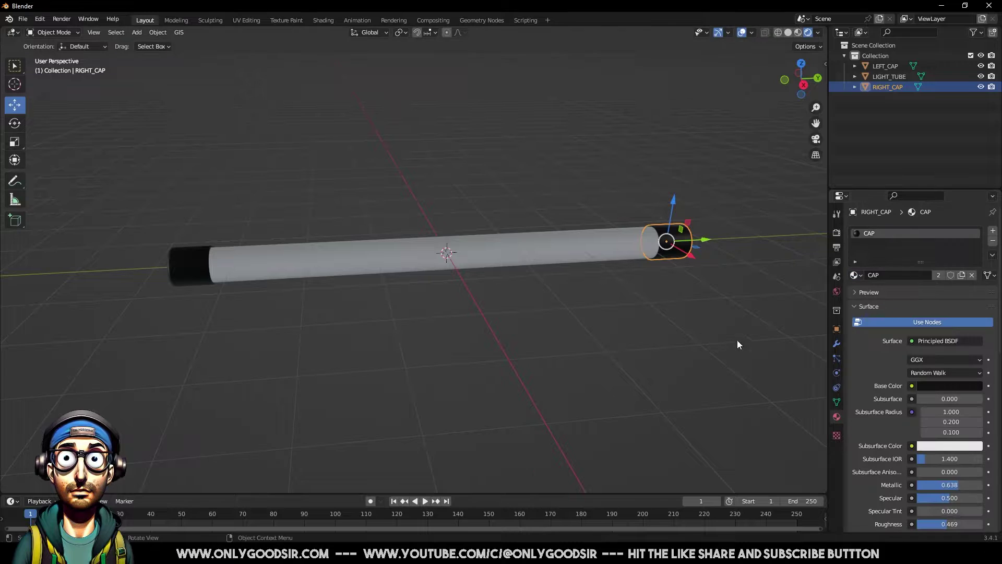
pyautogui.click(562, 313)
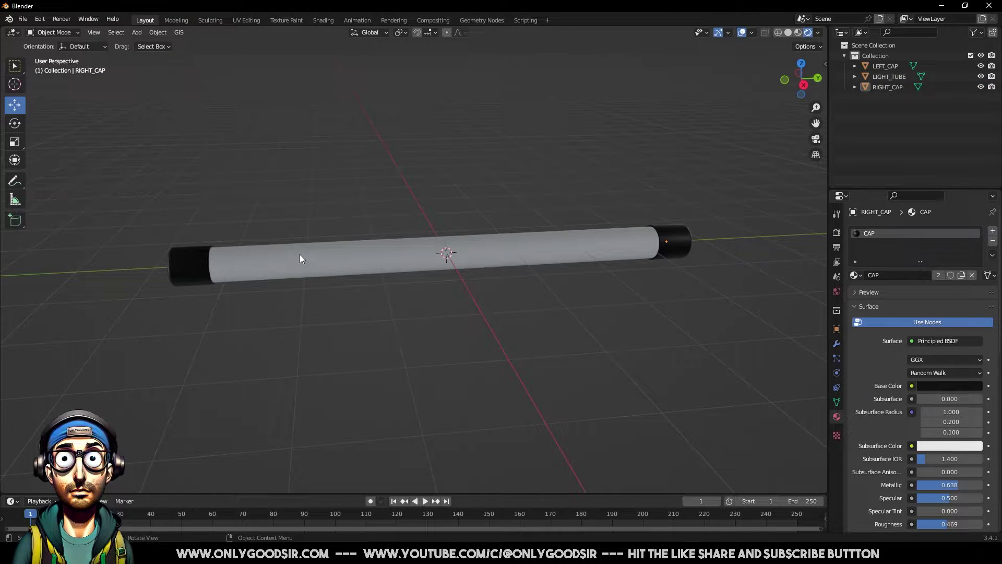
pyautogui.click(448, 252)
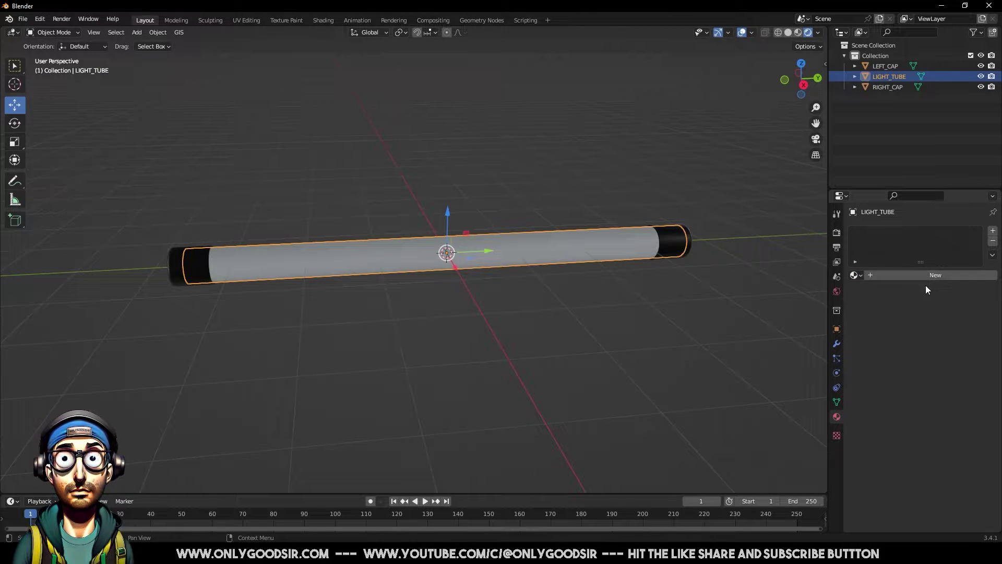
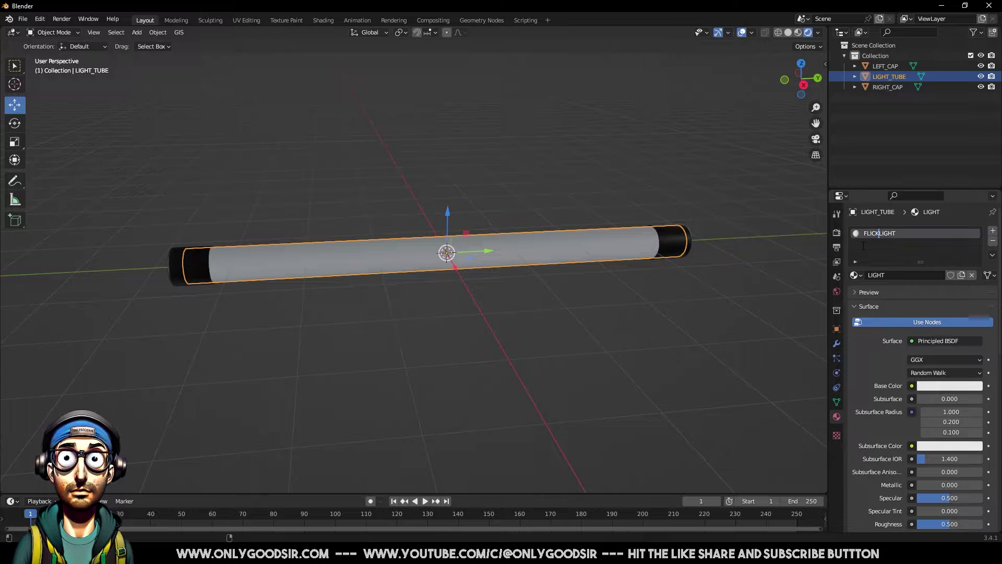
# Rename the light tube's material to FLICKER_LIGHT and reselect LIGHT_TUBE.
pyautogui.write('_')
pyautogui.press('Return')
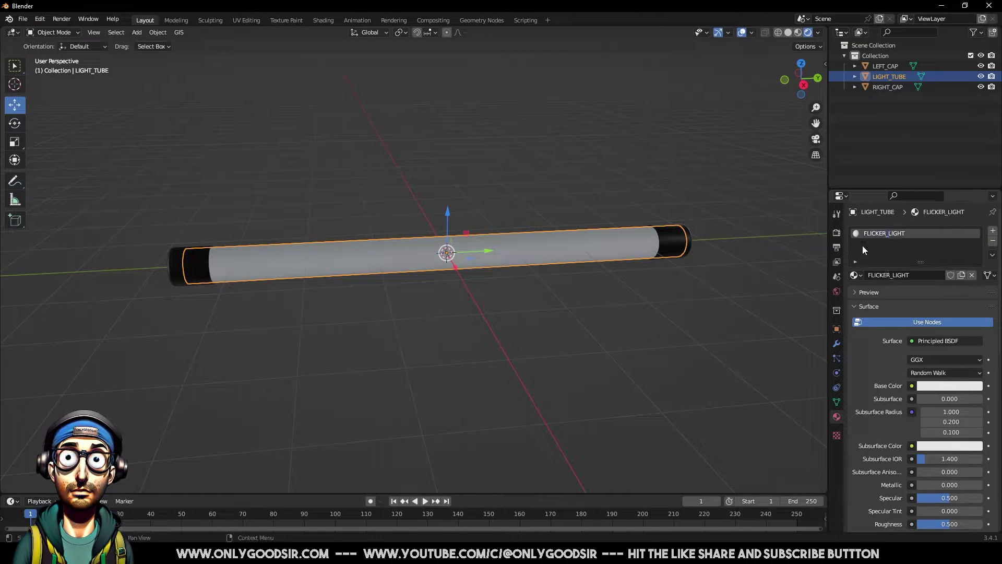
pyautogui.click(534, 344)
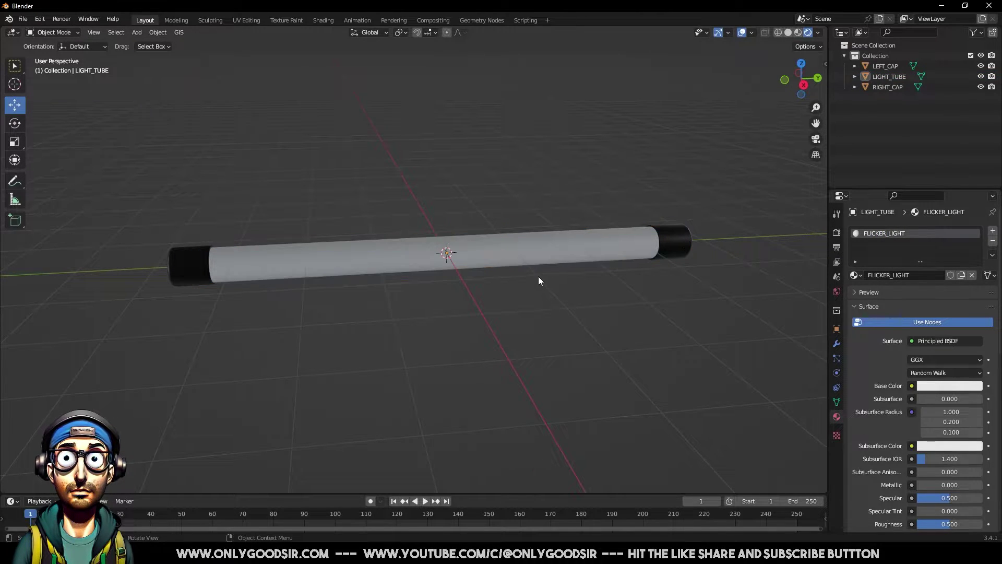
pyautogui.click(551, 252)
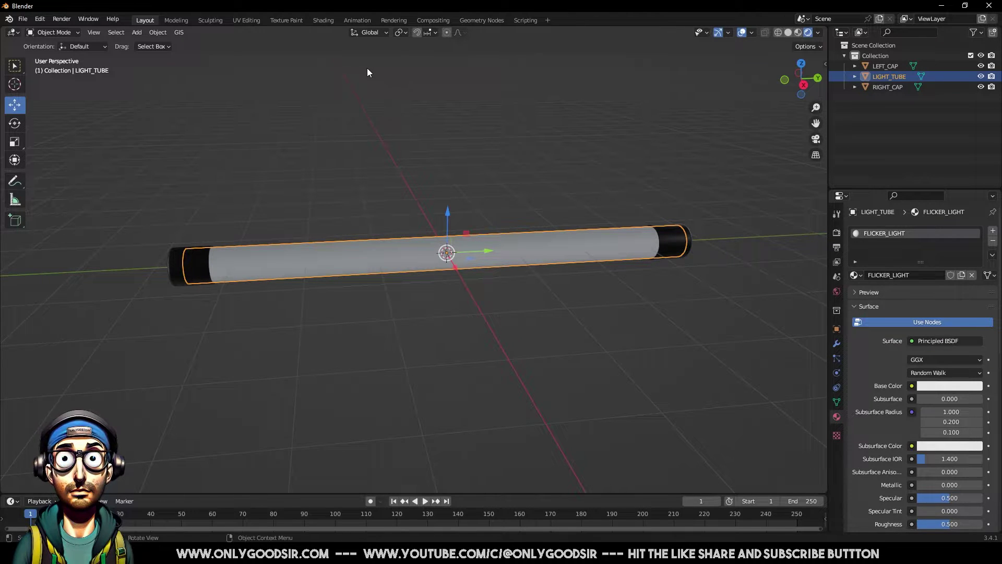
# Try the Shading workspace with a taller node editor, then return to Layout.
pyautogui.click(322, 21)
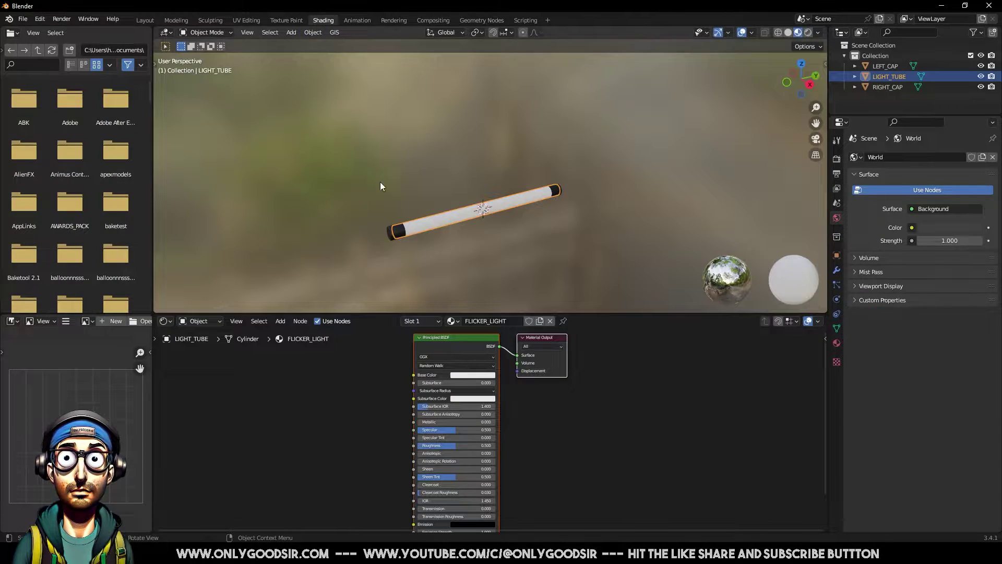
pyautogui.moveTo(376, 313); pyautogui.dragTo(376, 267)
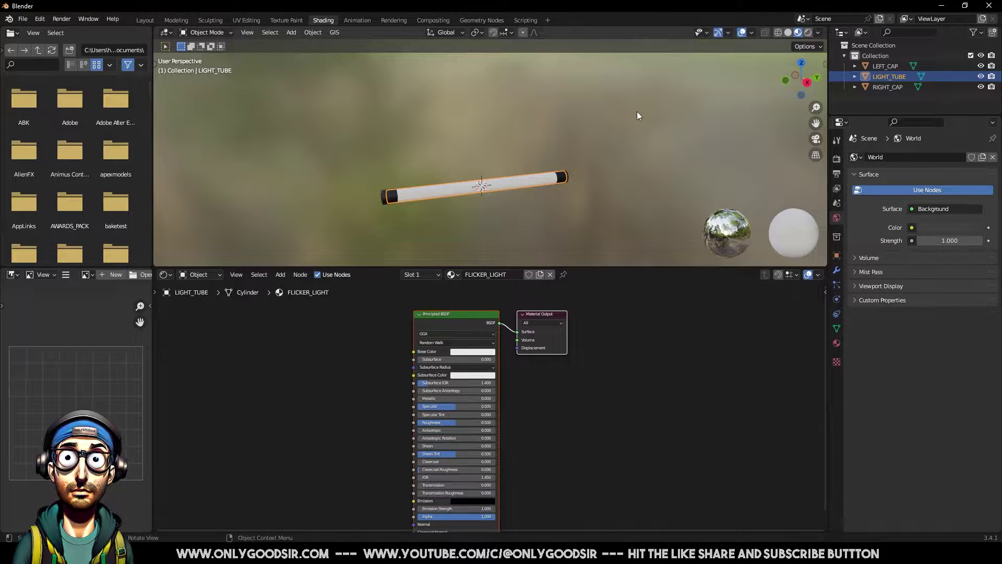
pyautogui.click(145, 21)
pyautogui.click(818, 32)
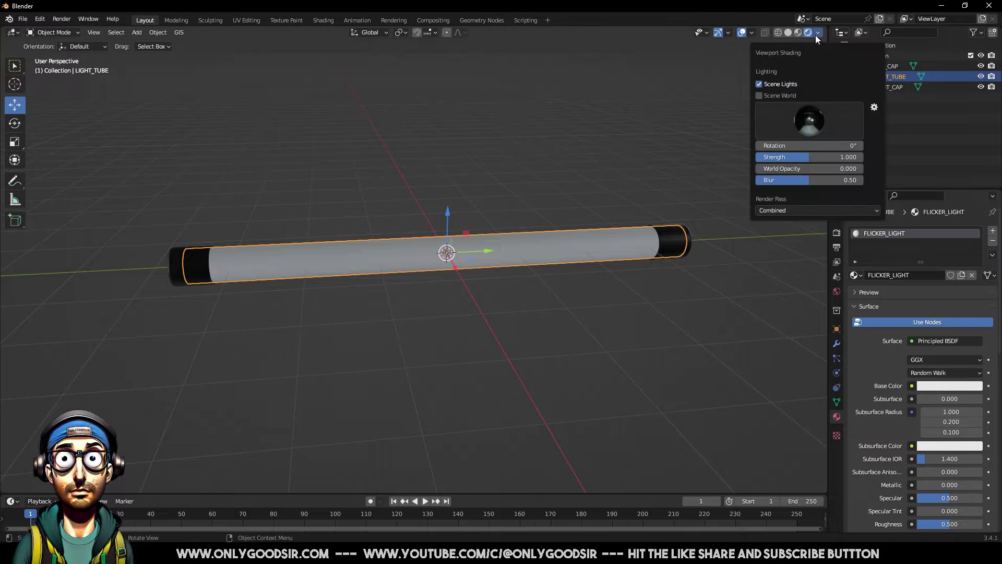
pyautogui.click(258, 245)
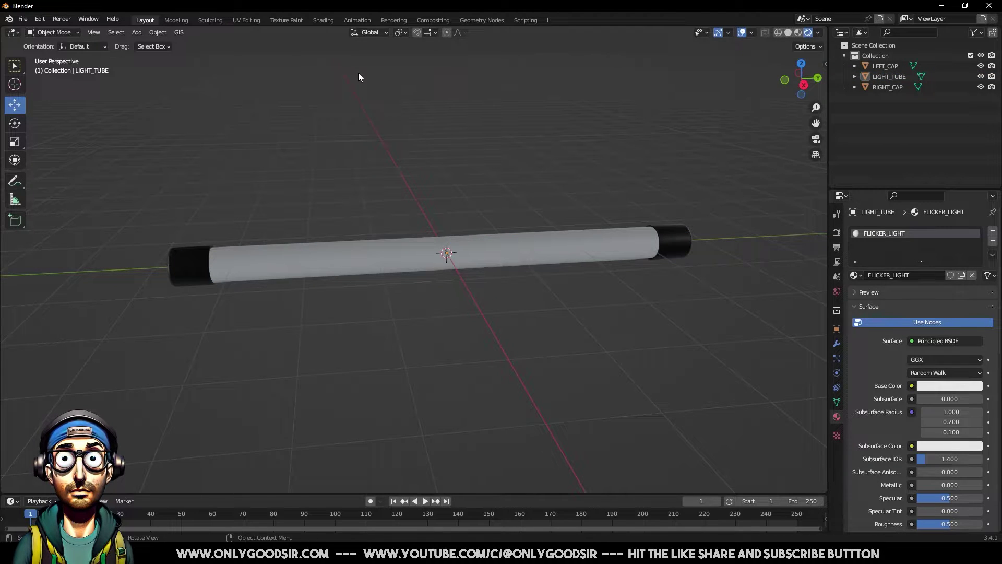
# In the Shading workspace, preview Rendered shading lit by the dark studio HDRI.
pyautogui.click(321, 21)
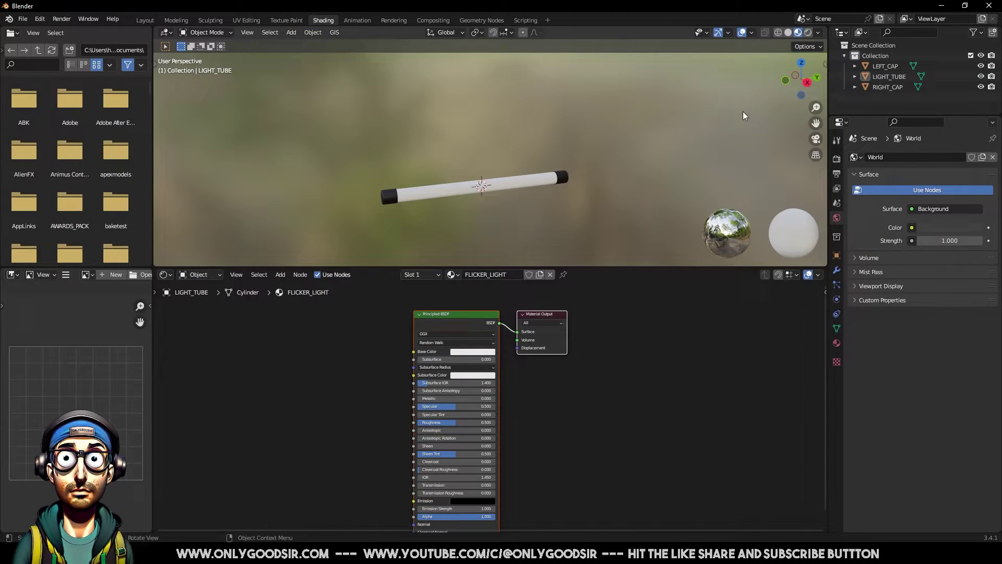
pyautogui.click(818, 32)
pyautogui.click(808, 33)
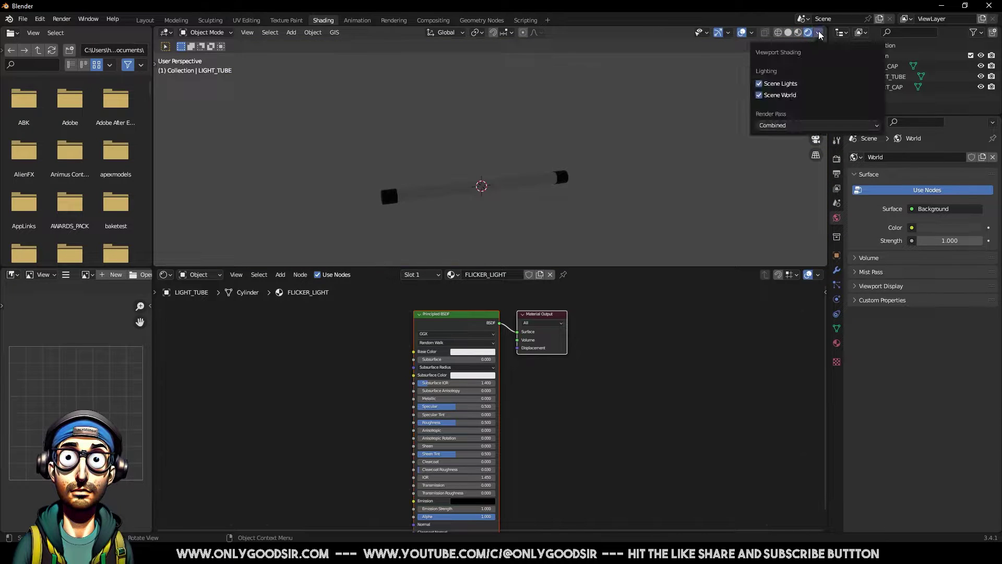
pyautogui.click(783, 95)
pyautogui.click(802, 137)
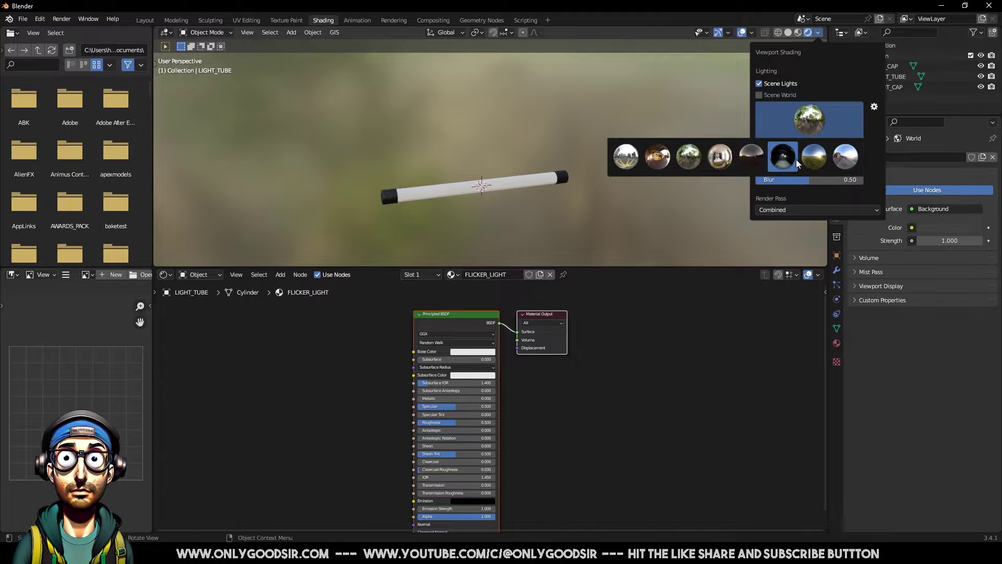
pyautogui.click(794, 158)
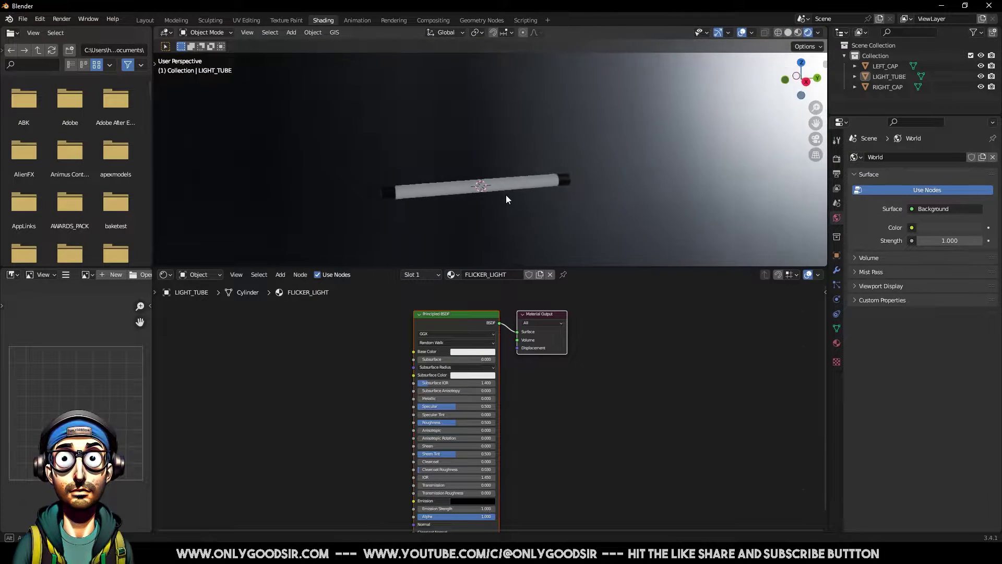
pyautogui.scroll(4, 507, 199)
pyautogui.scroll(-1, 510, 208)
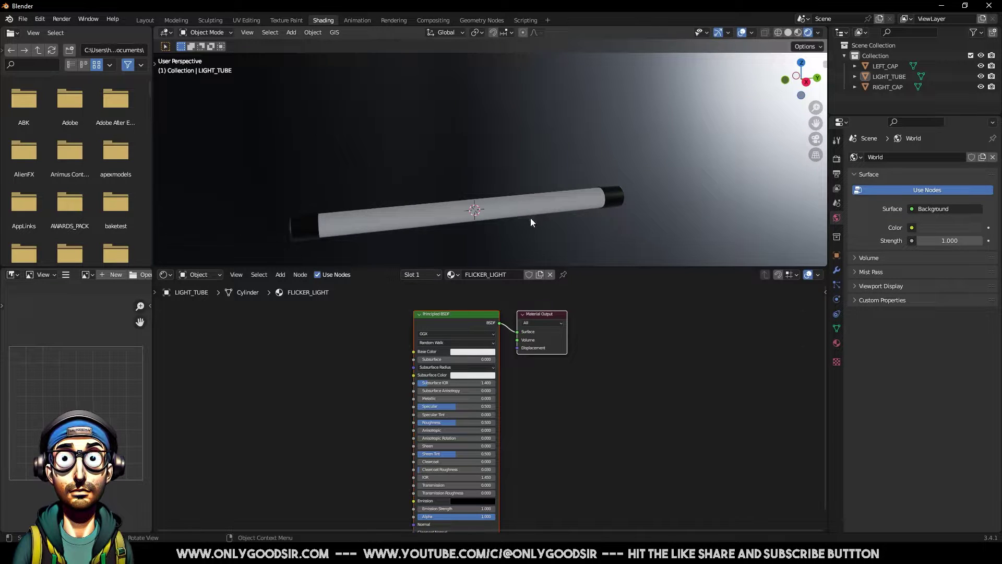
# Arrange the shader nodes and set Principled BSDF Transmission to 1.000.
pyautogui.keyDown('shift'); pyautogui.moveTo(530, 217); pyautogui.dragTo(527, 166, button='middle'); pyautogui.keyUp('shift')
pyautogui.moveTo(573, 358); pyautogui.dragTo(698, 353, button='middle')
pyautogui.moveTo(576, 310); pyautogui.dragTo(627, 288)
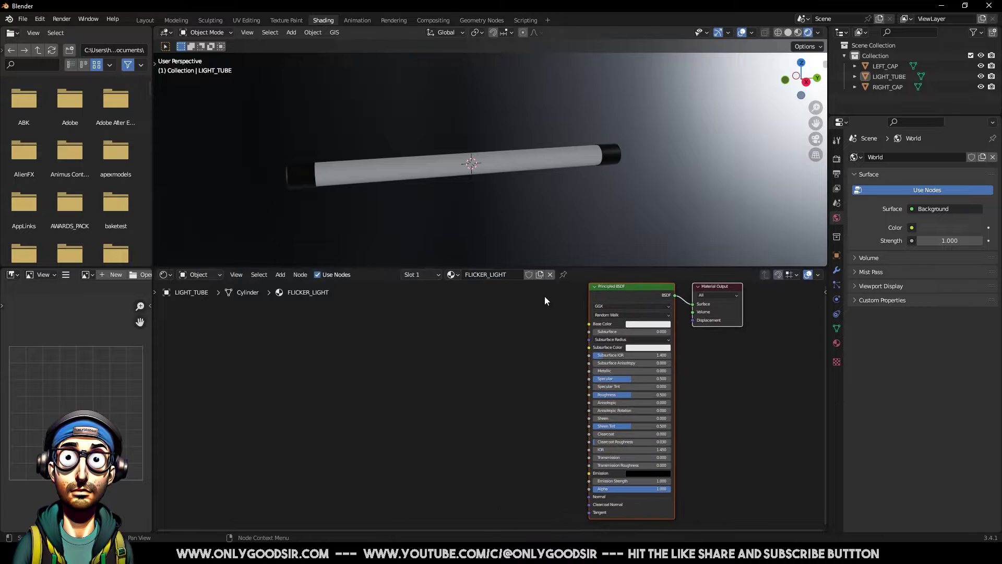
pyautogui.moveTo(628, 283); pyautogui.dragTo(612, 292, button='middle')
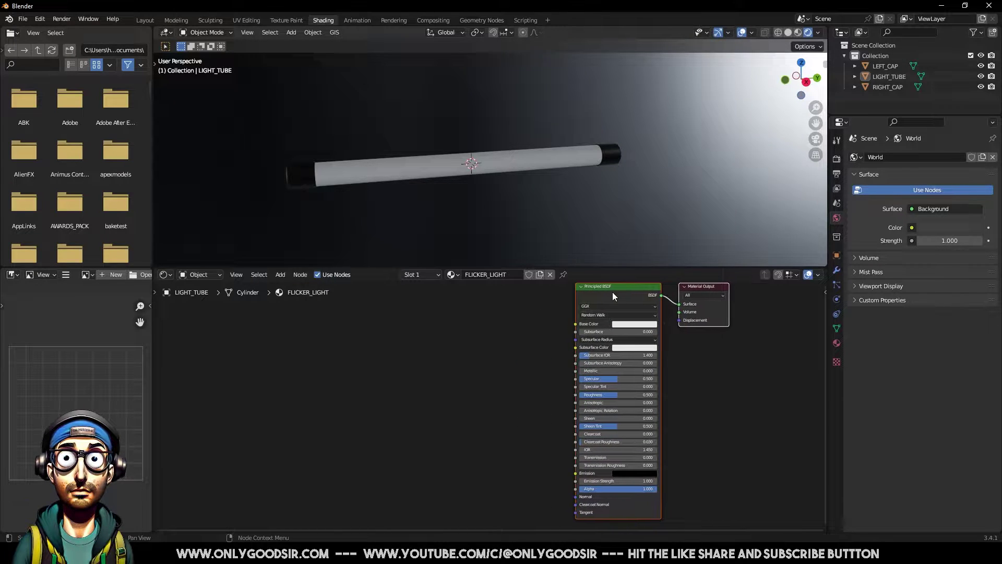
pyautogui.moveTo(610, 294); pyautogui.dragTo(529, 295)
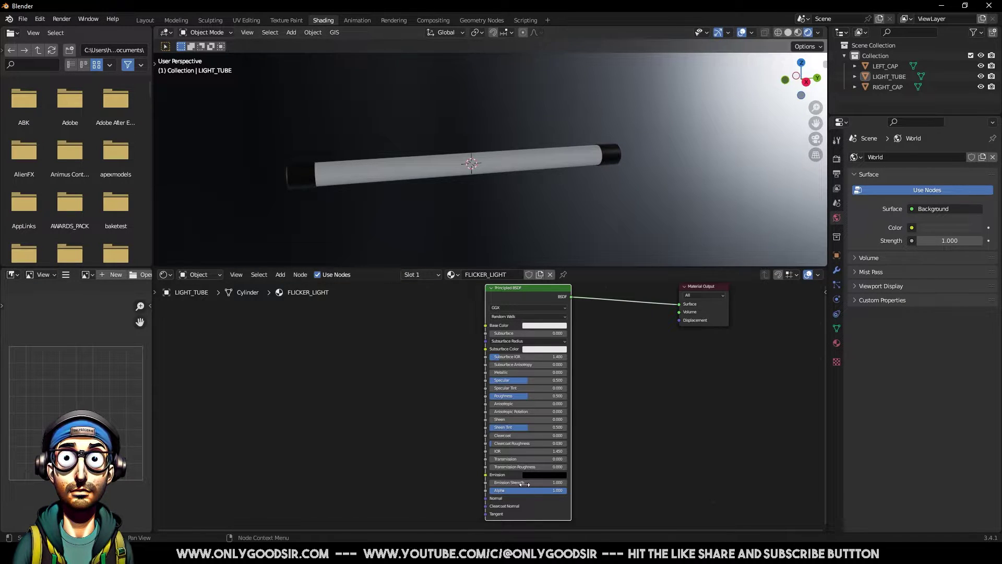
pyautogui.moveTo(500, 460); pyautogui.dragTo(580, 459)
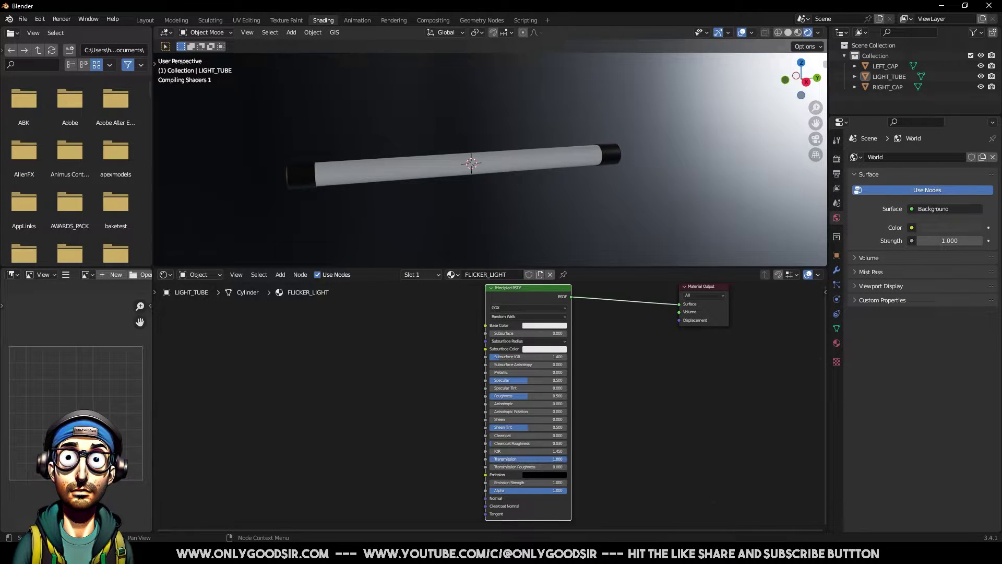
pyautogui.moveTo(540, 196); pyautogui.dragTo(356, 171, button='middle')
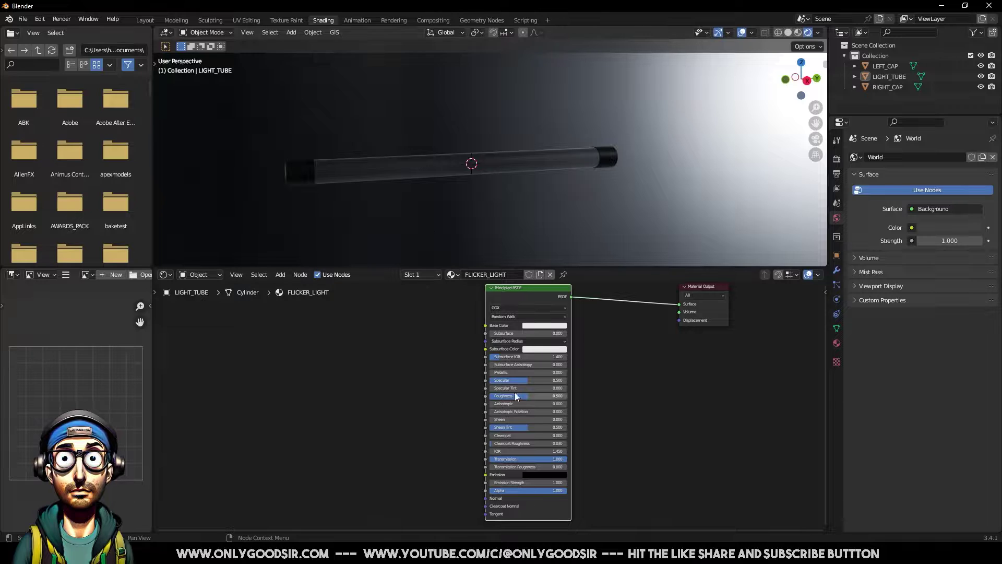
# Set the material's roughness to 0.400.
pyautogui.moveTo(525, 396)
pyautogui.mouseDown()
pyautogui.moveTo(511, 396)
pyautogui.moveTo(566, 395)
pyautogui.moveTo(501, 396)
pyautogui.moveTo(509, 396)
pyautogui.mouseUp()
pyautogui.moveTo(489, 202); pyautogui.dragTo(509, 235, button='middle')
pyautogui.moveTo(502, 396); pyautogui.dragTo(518, 396)
pyautogui.moveTo(505, 194); pyautogui.dragTo(478, 183, button='middle')
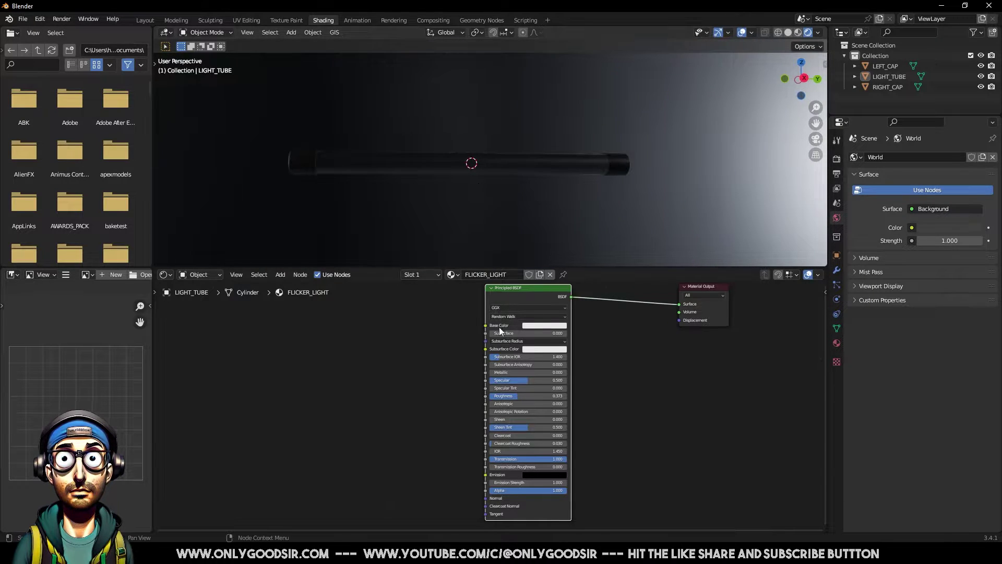
pyautogui.click(528, 395)
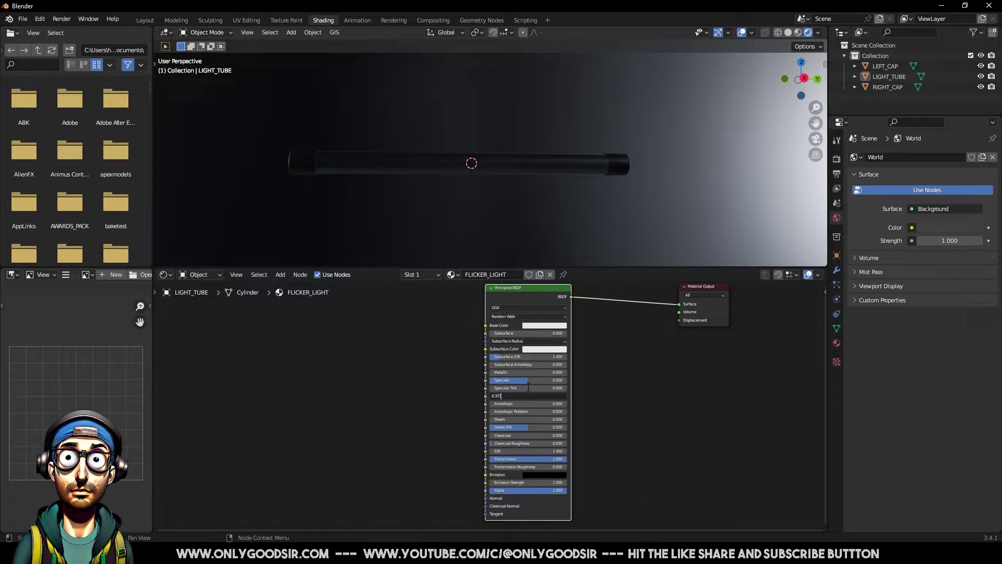
pyautogui.write('0.4')
pyautogui.press('Return')
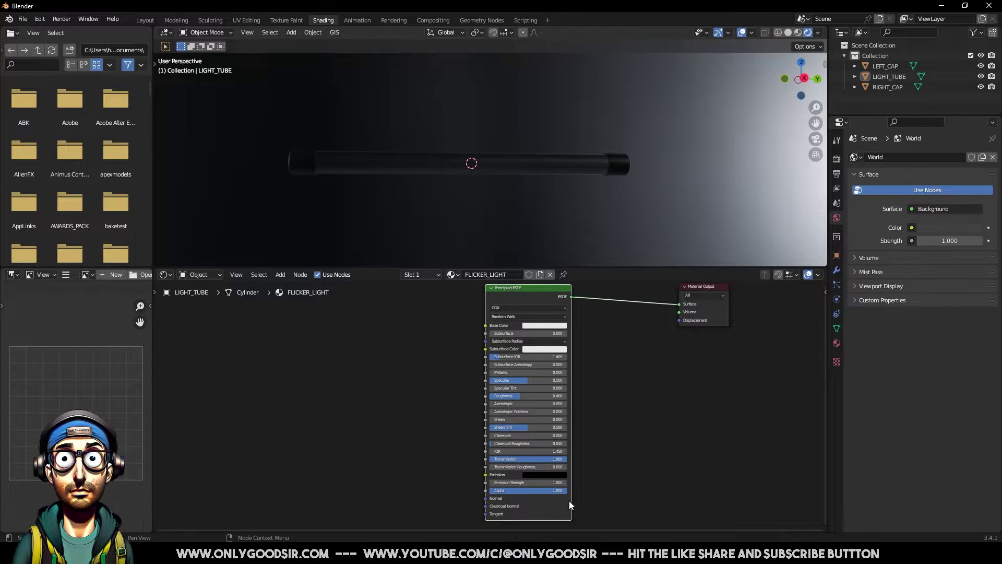
# Make the emission colour full white and raise the emission strength.
pyautogui.click(536, 474)
pyautogui.click(584, 390)
pyautogui.moveTo(545, 457); pyautogui.dragTo(575, 456)
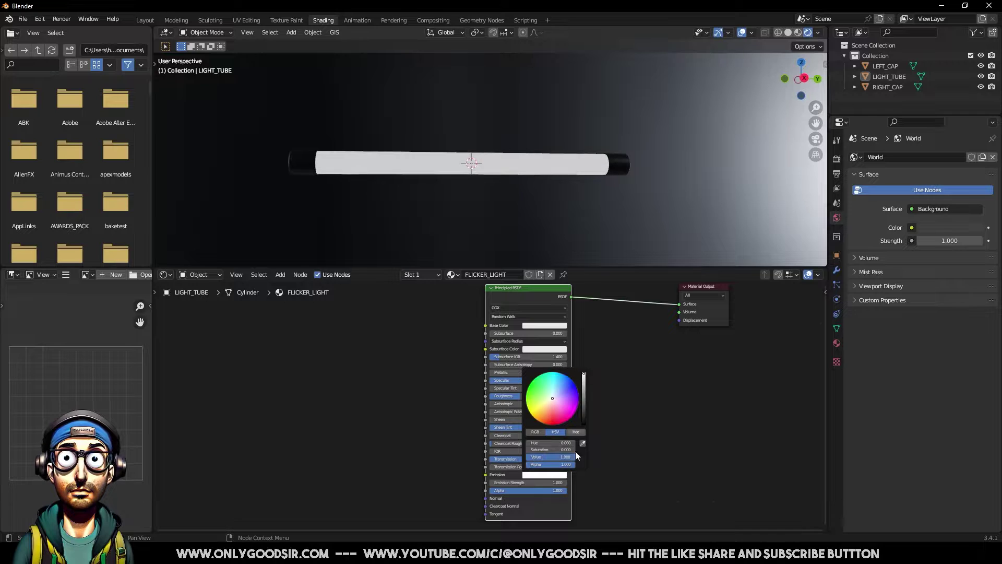
pyautogui.moveTo(500, 483); pyautogui.dragTo(564, 483)
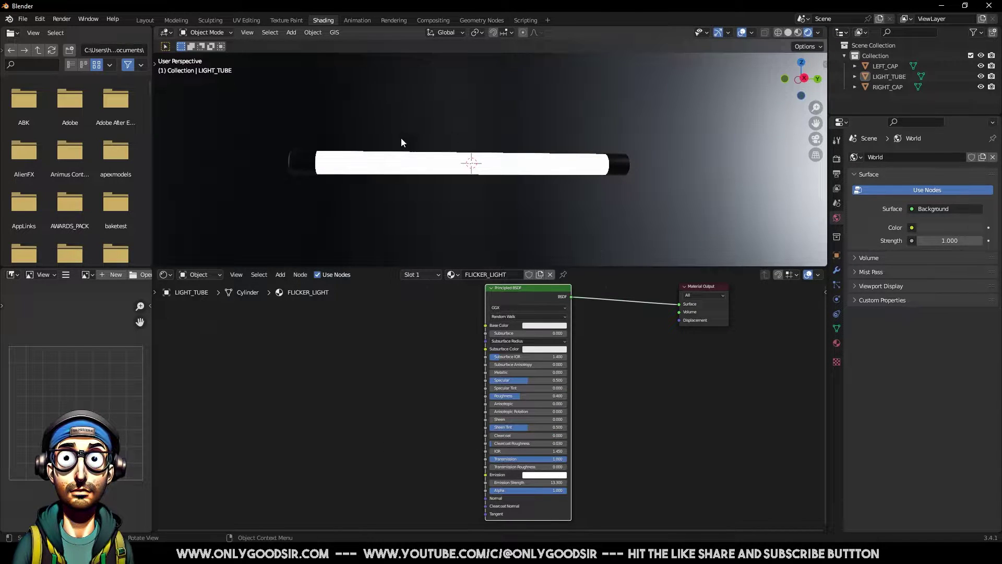
# Enable Bloom in Render Properties and set emission strength to about 2.200.
pyautogui.click(837, 159)
pyautogui.click(862, 244)
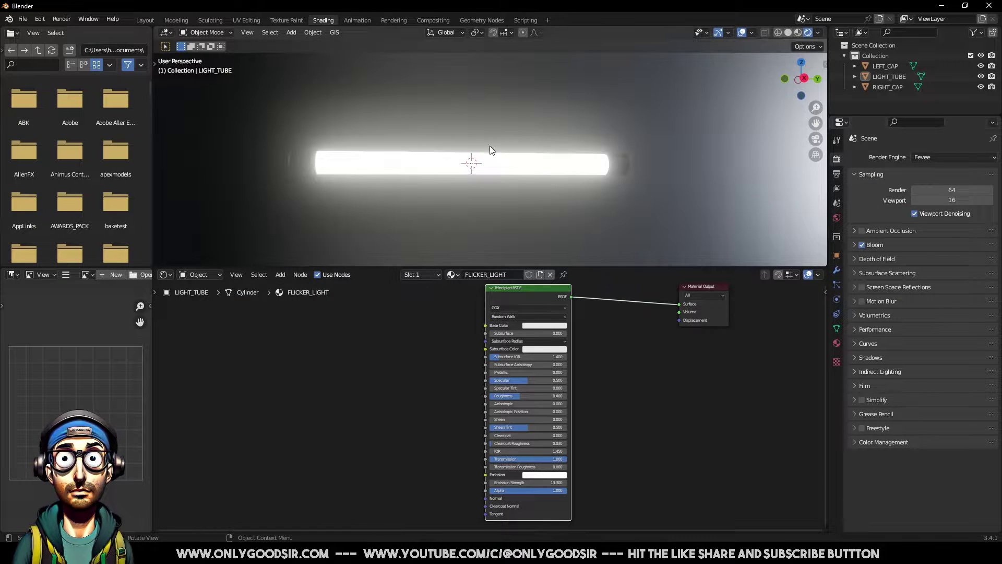
pyautogui.moveTo(550, 483)
pyautogui.mouseDown()
pyautogui.moveTo(538, 483)
pyautogui.moveTo(561, 482)
pyautogui.moveTo(552, 477)
pyautogui.mouseUp()
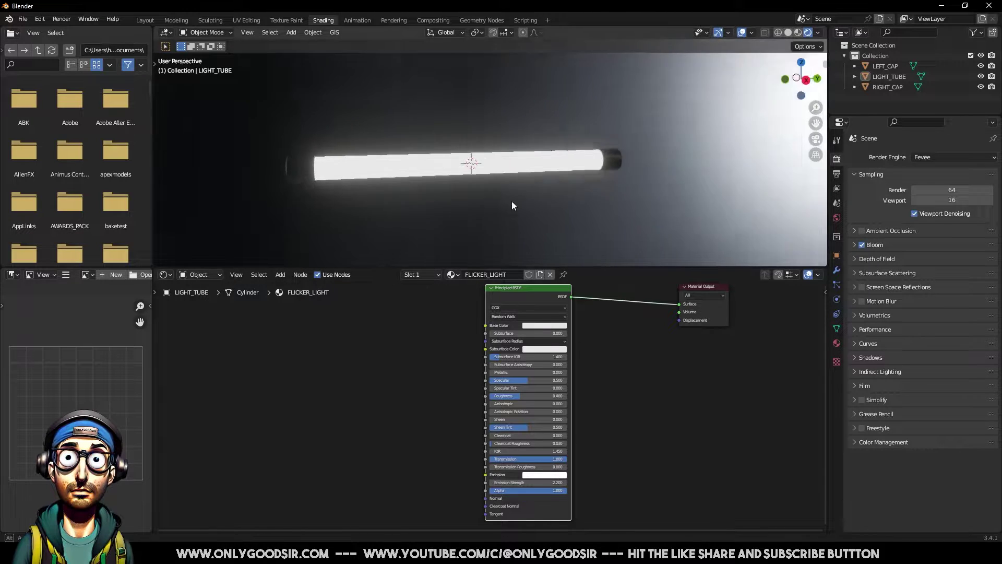
pyautogui.moveTo(512, 202); pyautogui.dragTo(515, 251, button='middle')
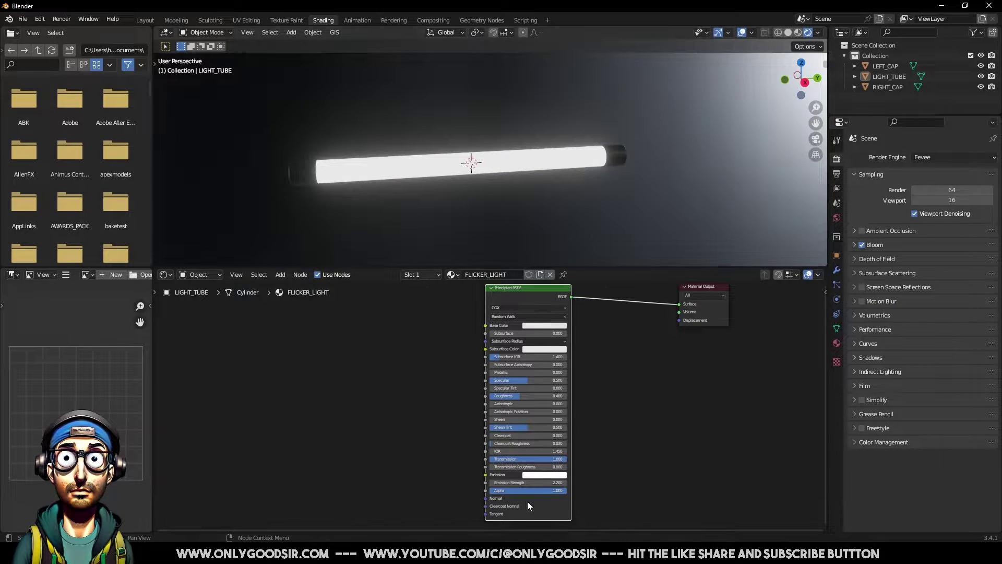
pyautogui.click(536, 482)
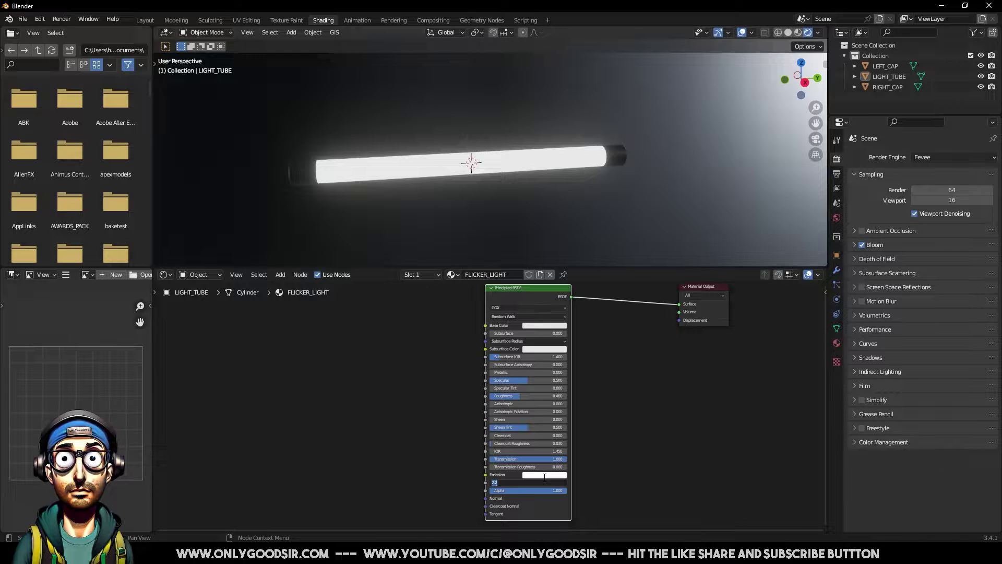
# Set emission strength to 1.000 and feed a new ColorRamp node into the emission colour.
pyautogui.write('1')
pyautogui.press('Return')
pyautogui.moveTo(436, 459); pyautogui.dragTo(490, 440, button='middle')
pyautogui.press('F3')
pyautogui.write('col')
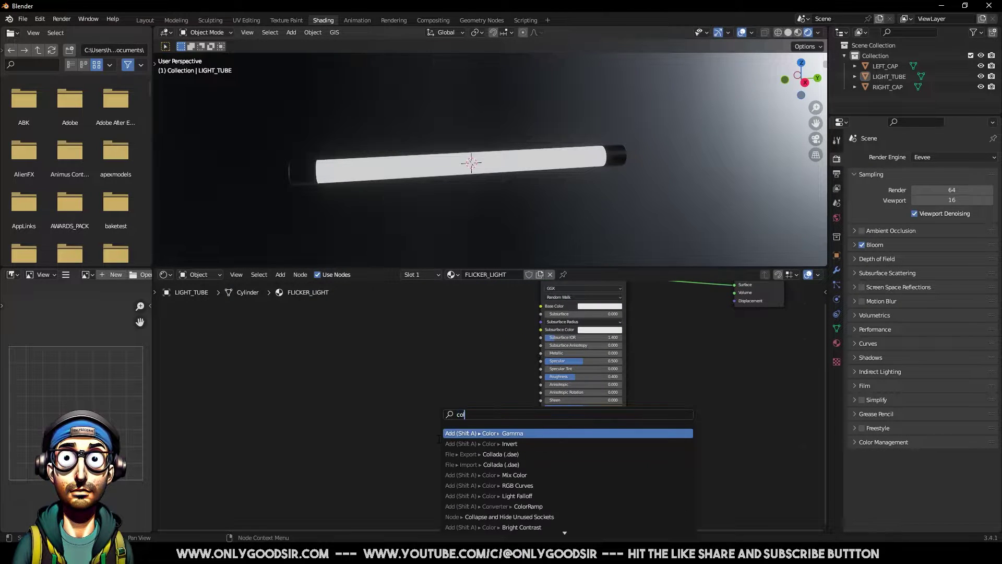
pyautogui.write('o')
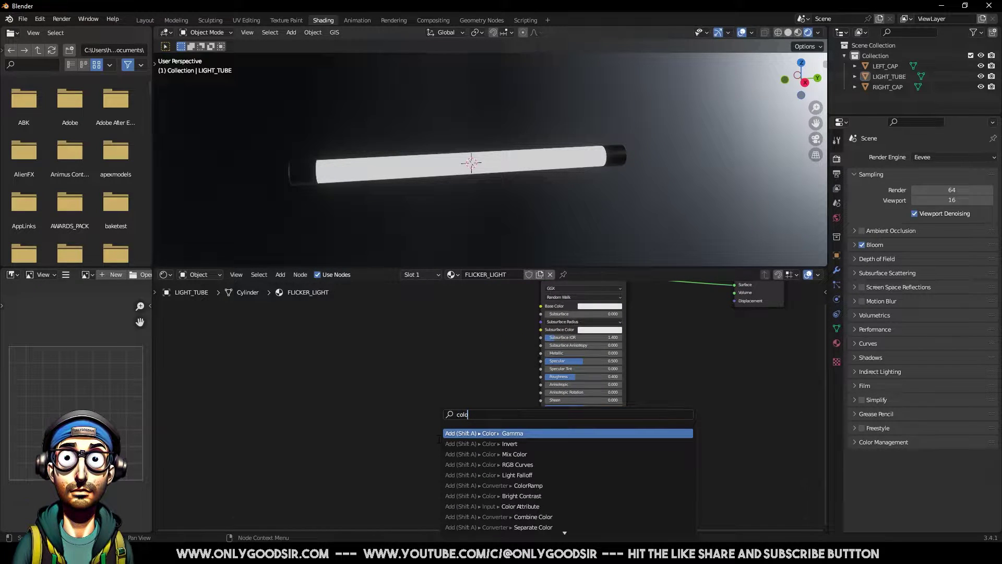
pyautogui.click(500, 485)
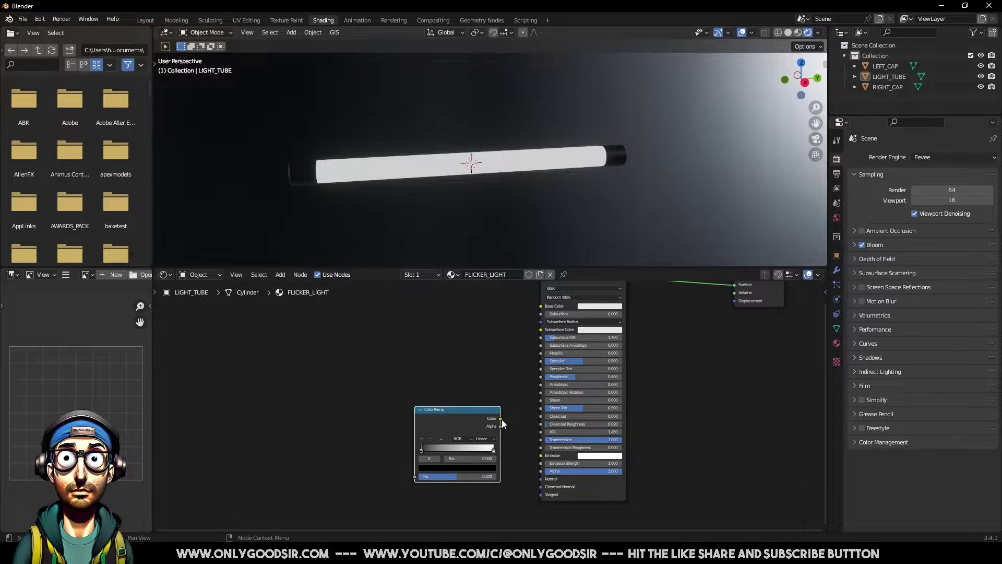
pyautogui.moveTo(500, 418)
pyautogui.mouseDown()
pyautogui.moveTo(498, 462)
pyautogui.moveTo(541, 455)
pyautogui.mouseUp()
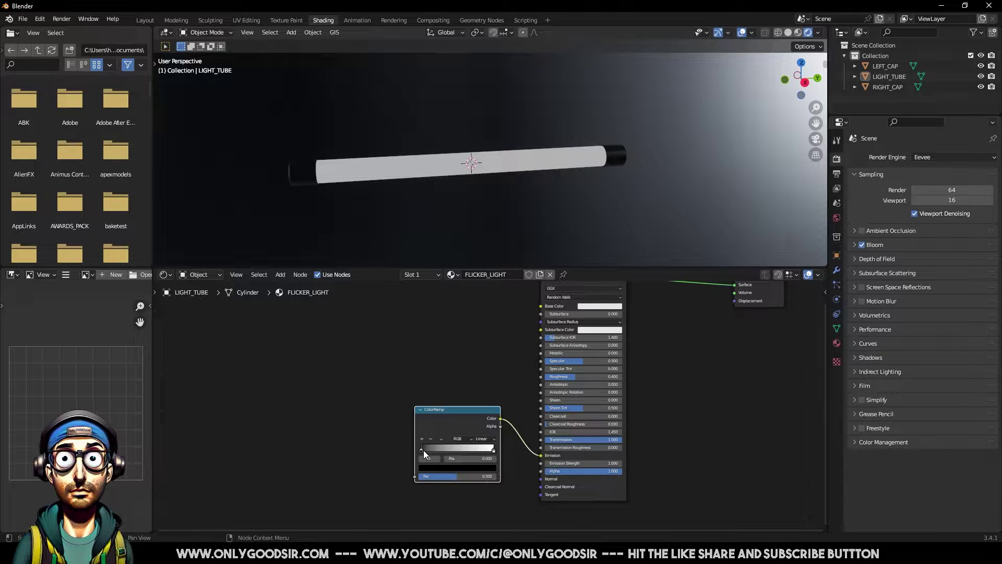
# Make the ramp's first stop light cyan at 0.855 and its right-end stop black.
pyautogui.moveTo(421, 449); pyautogui.dragTo(480, 450)
pyautogui.click(471, 468)
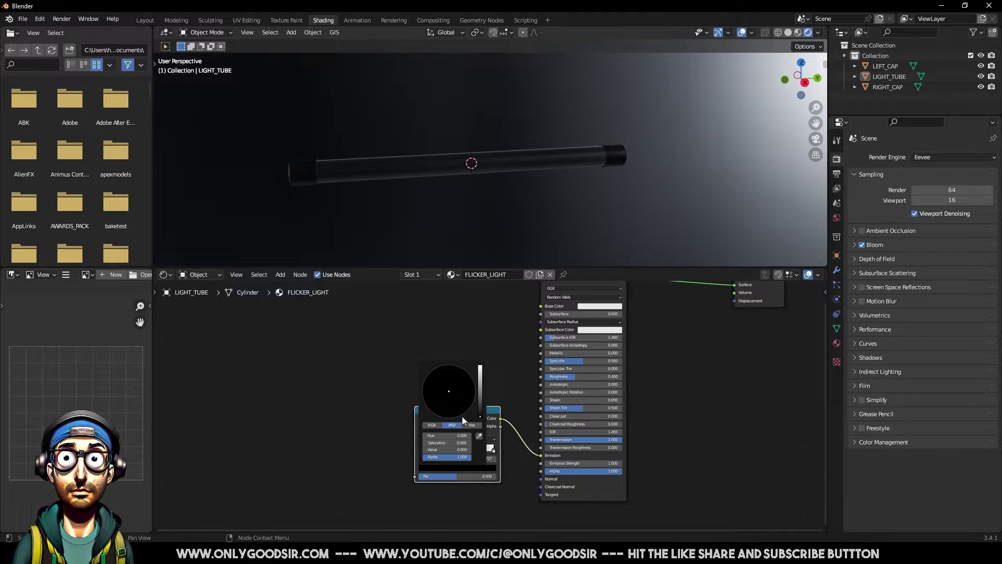
pyautogui.moveTo(481, 416)
pyautogui.mouseDown()
pyautogui.moveTo(481, 366)
pyautogui.moveTo(451, 386)
pyautogui.mouseUp()
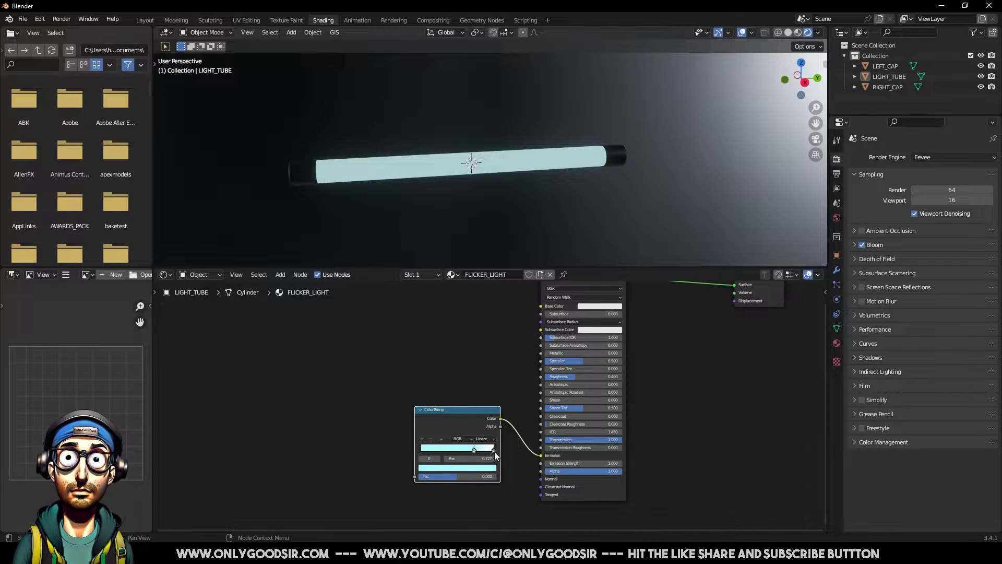
pyautogui.click(494, 450)
pyautogui.click(485, 468)
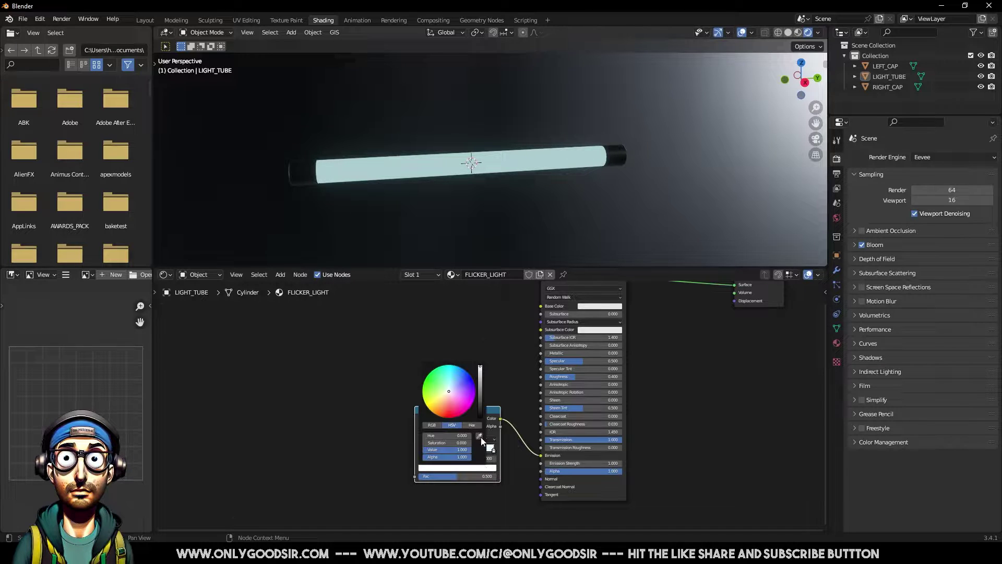
pyautogui.moveTo(479, 380); pyautogui.dragTo(479, 417)
pyautogui.click(474, 449)
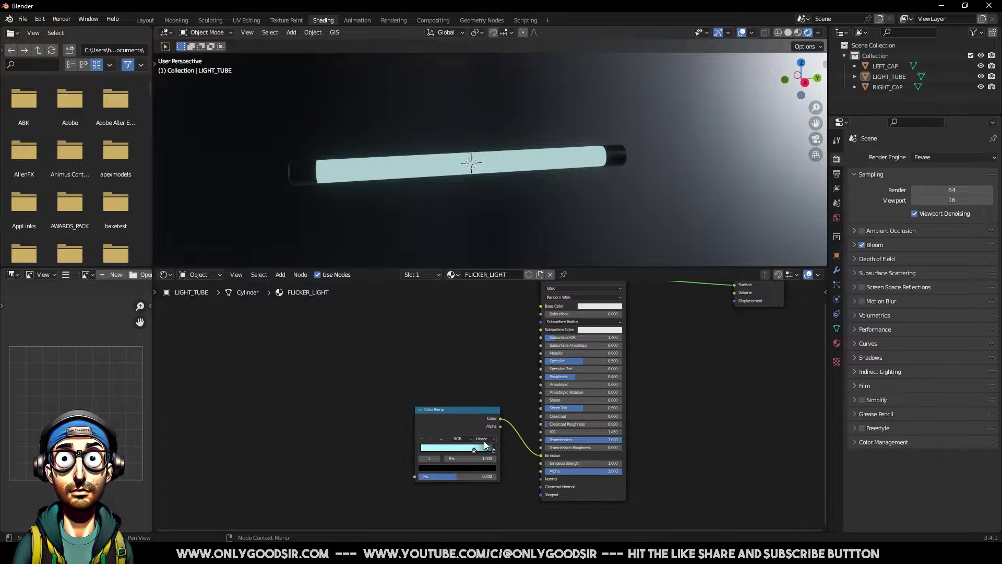
pyautogui.moveTo(489, 453); pyautogui.dragTo(487, 452)
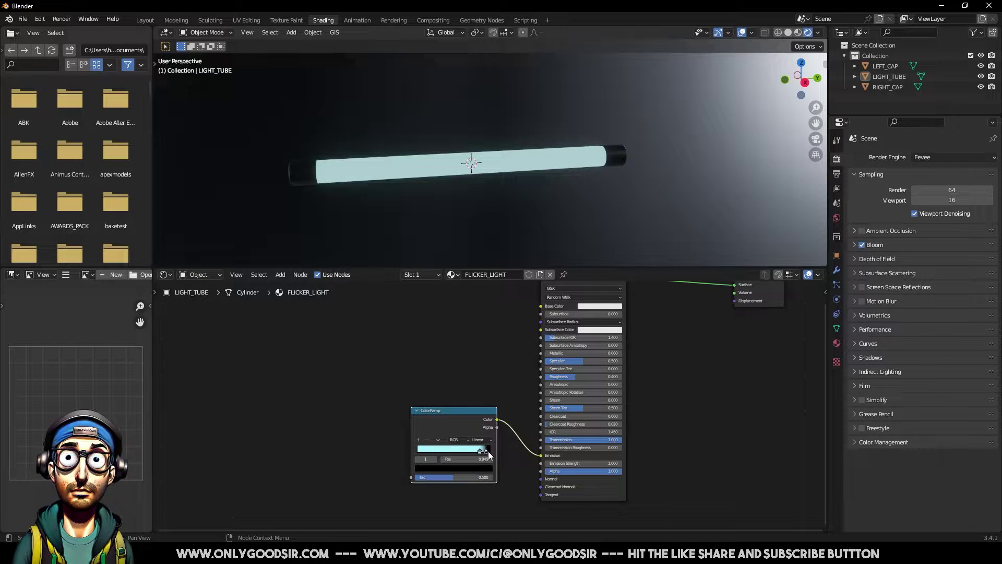
pyautogui.moveTo(476, 376); pyautogui.dragTo(562, 352, button='middle')
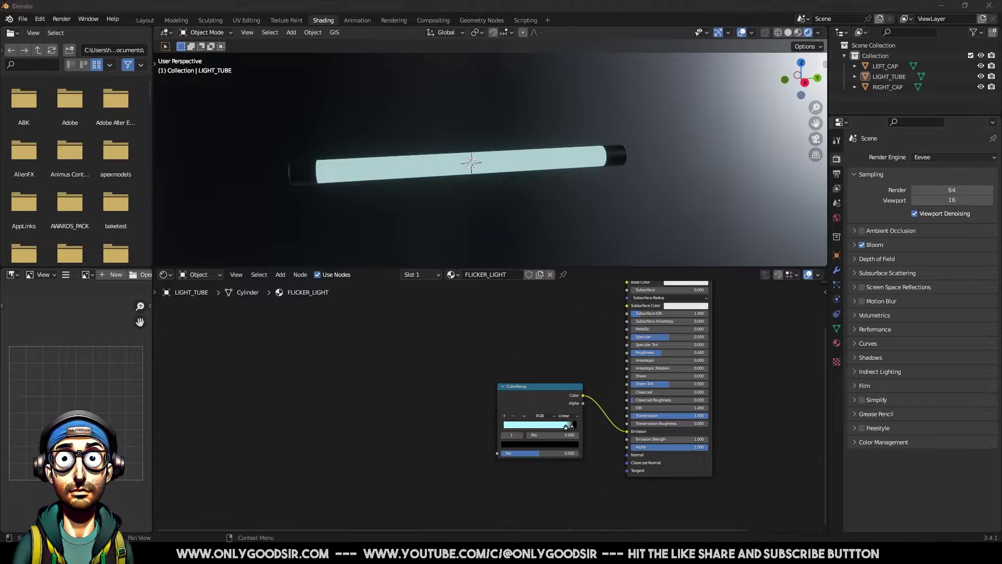
# Add a Layer Weight node, link Facing to the ColorRamp Fac, and set Blend to 0.900.
pyautogui.press('F3')
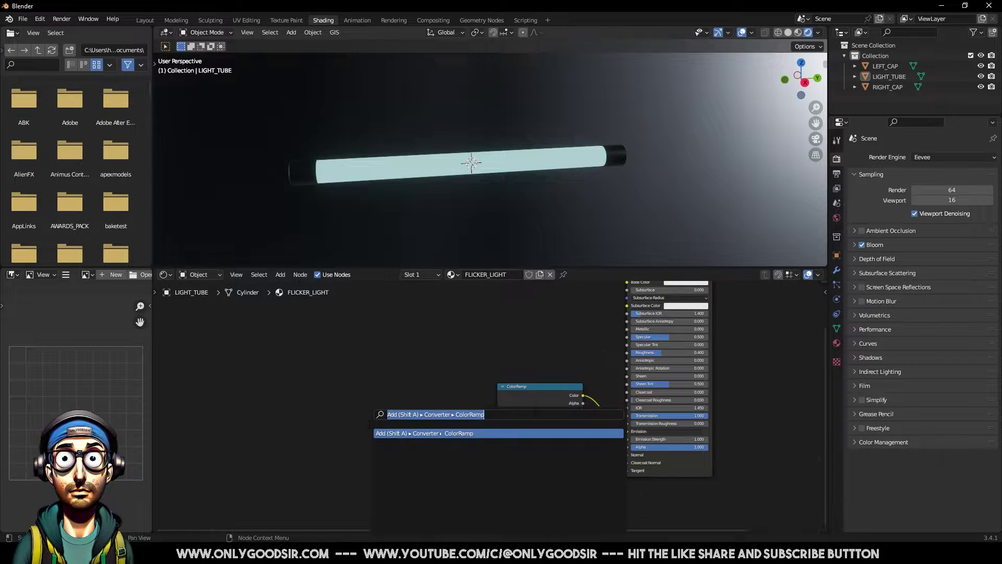
pyautogui.write('lay')
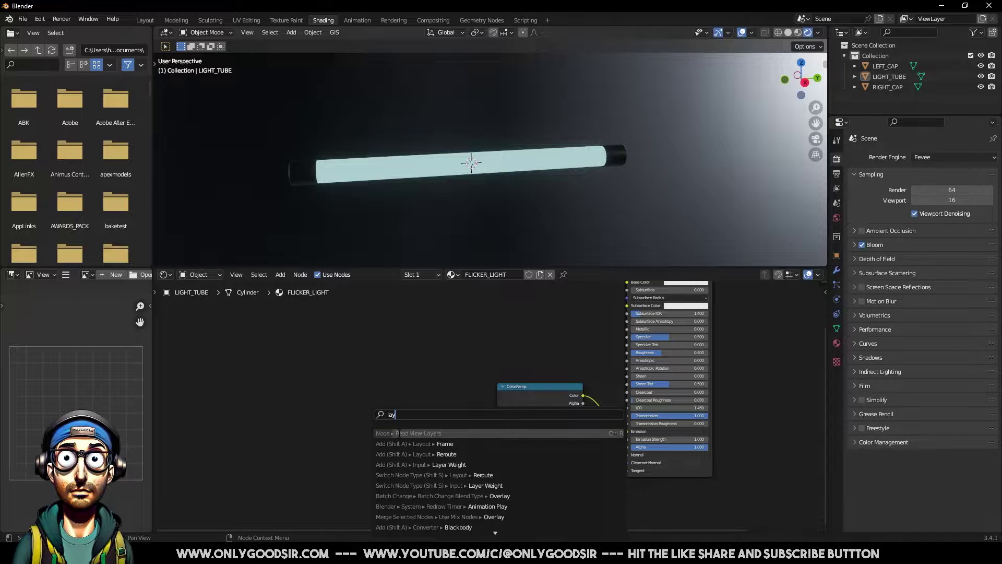
pyautogui.click(402, 464)
pyautogui.click(402, 426)
pyautogui.moveTo(401, 426); pyautogui.dragTo(497, 454)
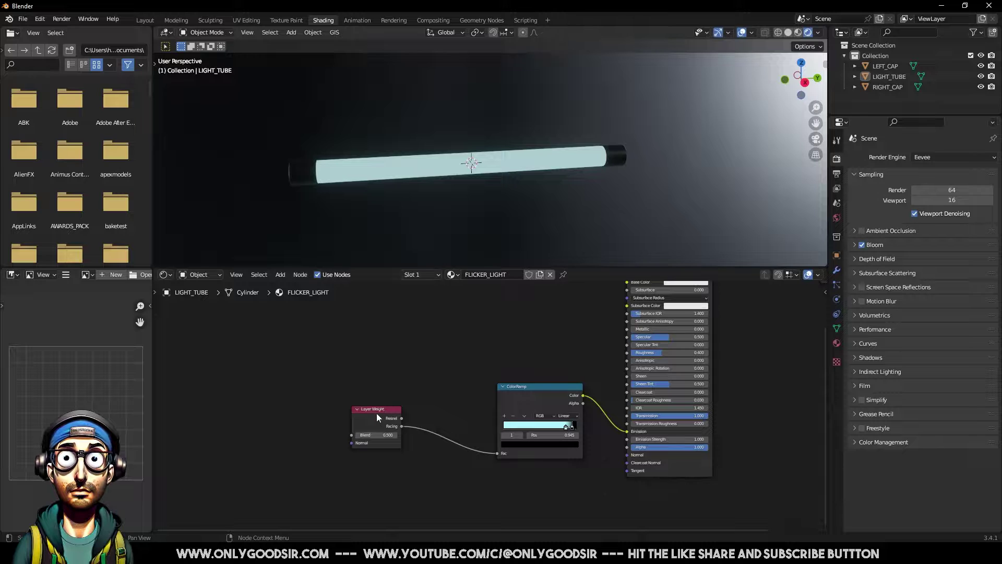
pyautogui.moveTo(377, 413); pyautogui.dragTo(394, 412)
pyautogui.doubleClick(402, 434)
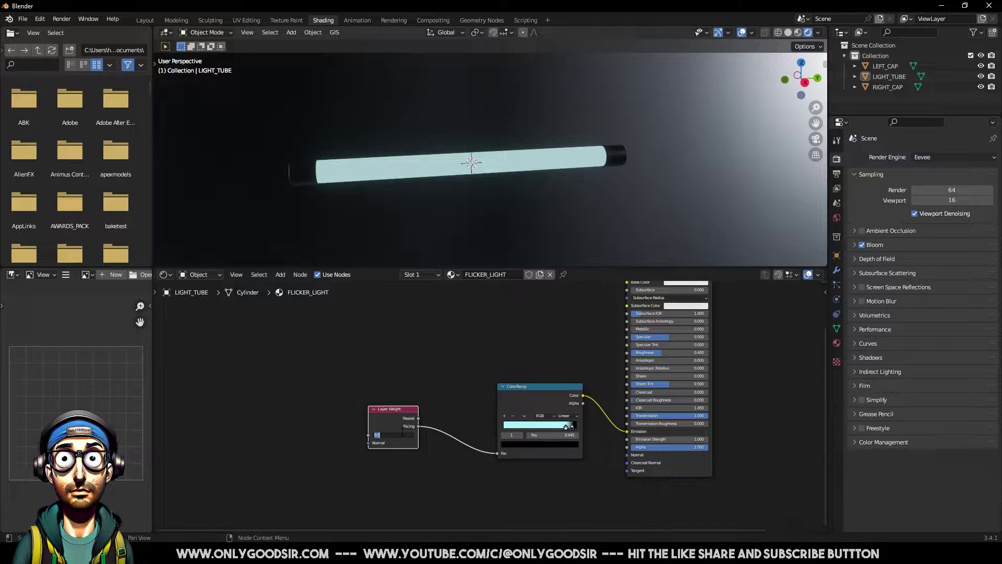
pyautogui.press('Return')
# Slide the cyan ramp stop to about 0.955.
pyautogui.moveTo(496, 169); pyautogui.dragTo(332, 153, button='middle')
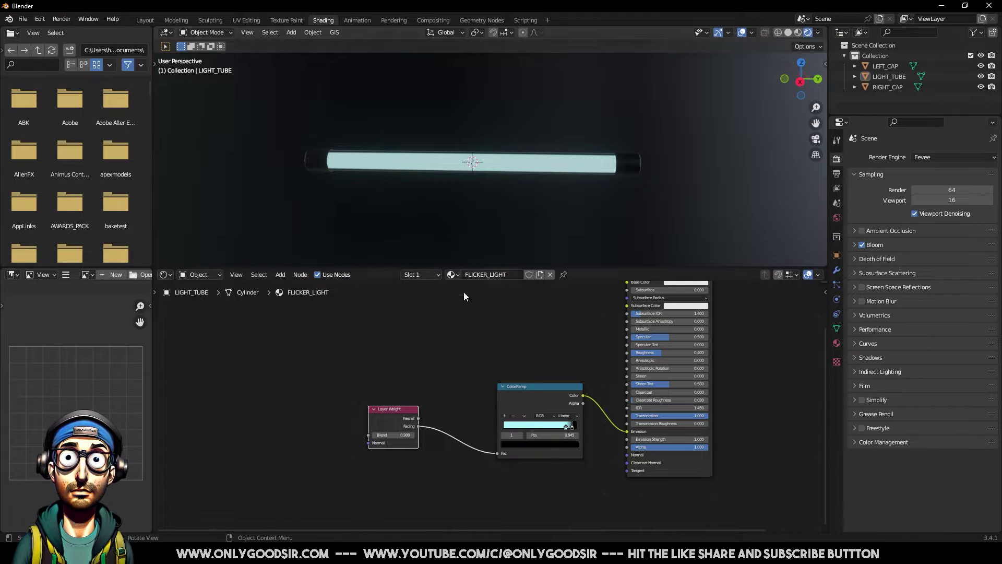
pyautogui.moveTo(568, 429)
pyautogui.mouseDown()
pyautogui.moveTo(509, 426)
pyautogui.moveTo(566, 430)
pyautogui.mouseUp()
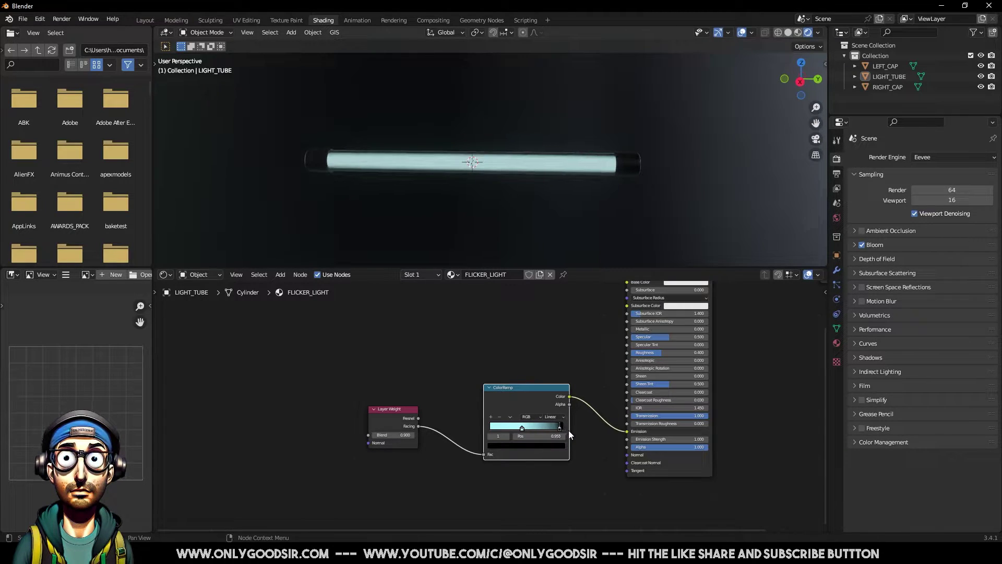
pyautogui.keyDown('alt'); pyautogui.moveTo(349, 162); pyautogui.dragTo(385, 209, button='middle'); pyautogui.keyUp('alt')
# Raise Emission Strength to 4.8, then to 5.7.
pyautogui.click(674, 439)
pyautogui.write('4.8')
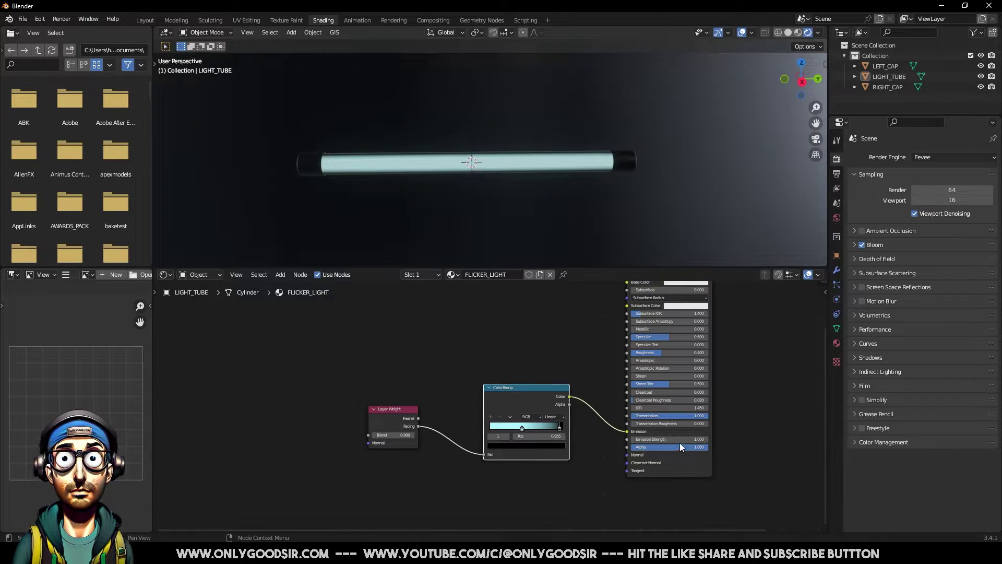
pyautogui.press('Return')
pyautogui.moveTo(669, 439); pyautogui.dragTo(679, 439)
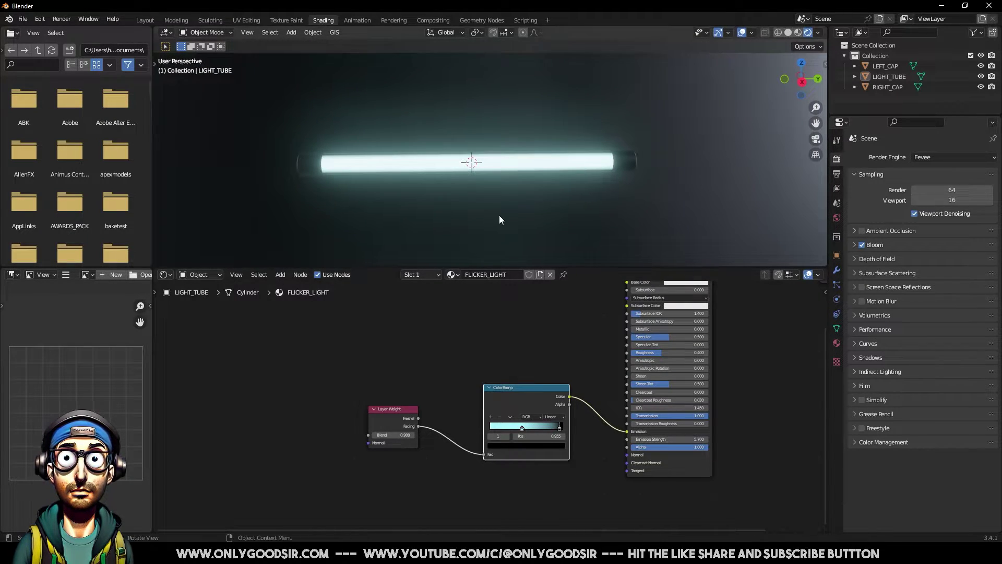
pyautogui.moveTo(499, 215)
pyautogui.mouseDown(button='middle')
pyautogui.moveTo(428, 215)
pyautogui.moveTo(510, 219)
pyautogui.moveTo(494, 209)
pyautogui.mouseUp(button='middle')
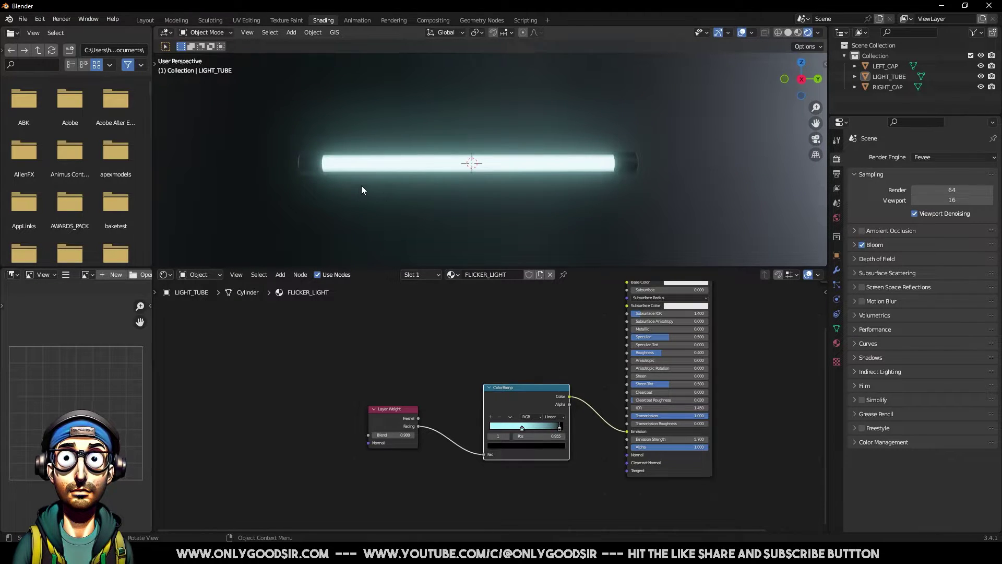
pyautogui.moveTo(601, 369); pyautogui.dragTo(520, 398, button='middle')
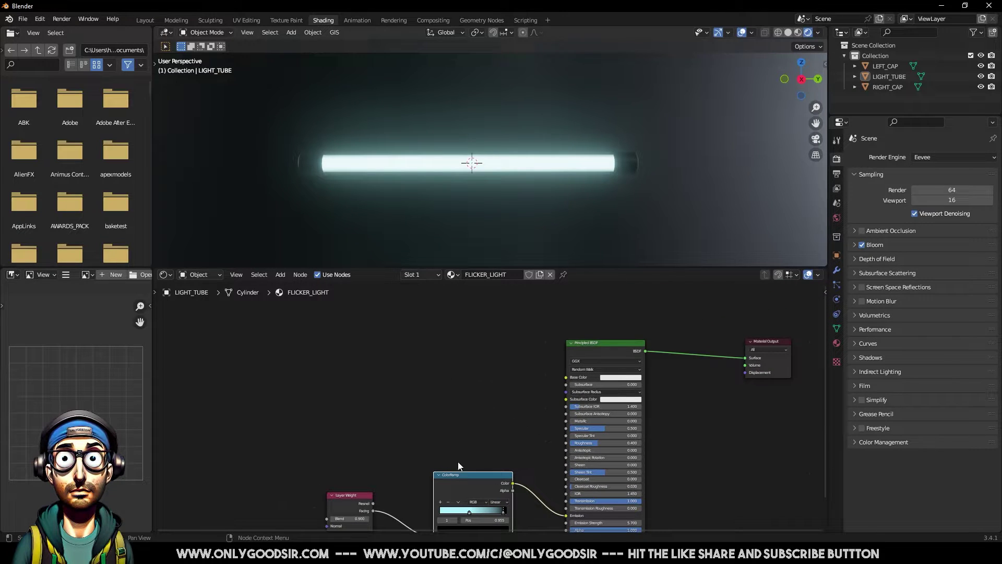
pyautogui.moveTo(459, 466); pyautogui.dragTo(486, 393, button='middle')
# Drop Emission Strength to 0, then bring it back up to 3.000.
pyautogui.click(624, 476)
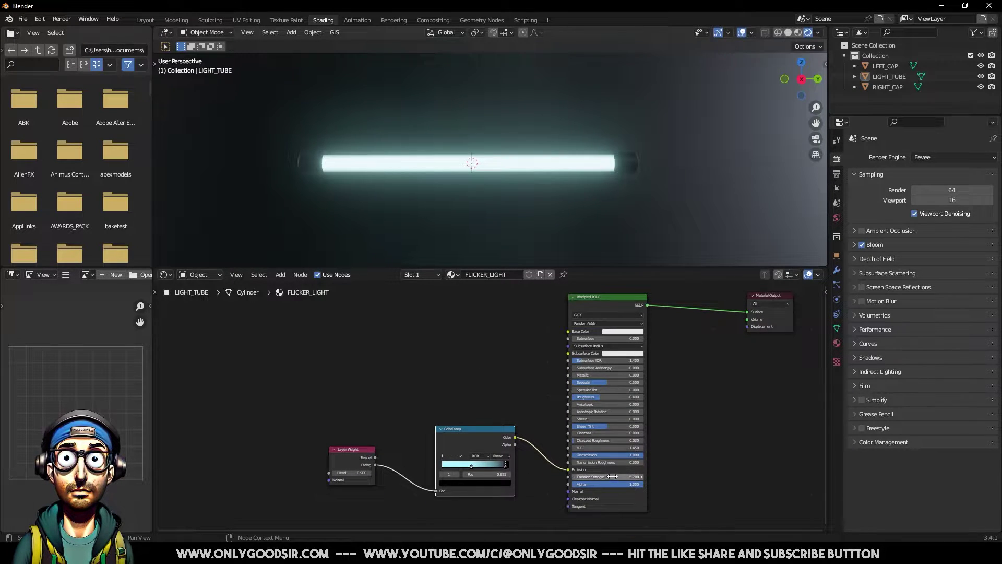
pyautogui.write('0')
pyautogui.press('Return')
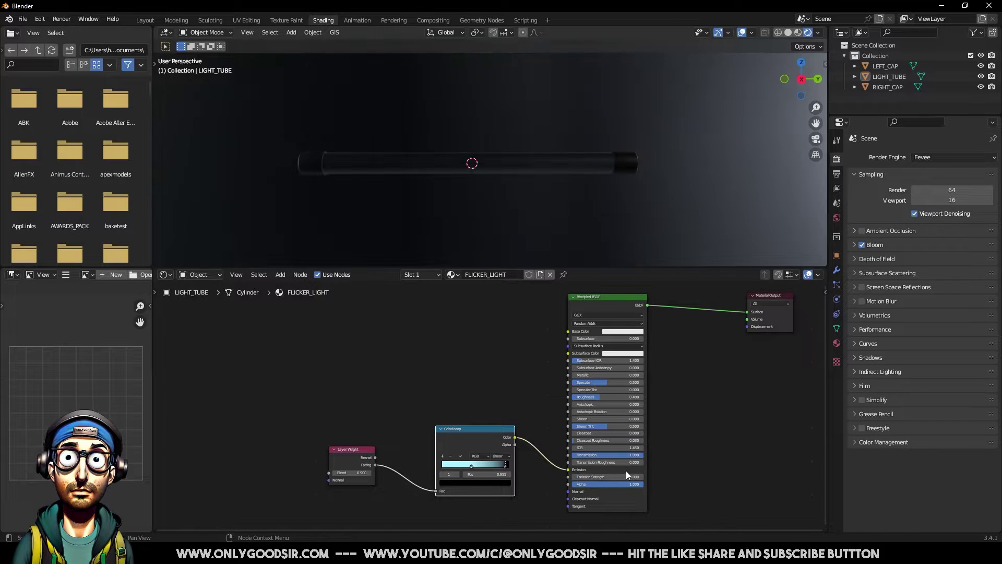
pyautogui.moveTo(406, 142)
pyautogui.mouseDown(button='middle')
pyautogui.moveTo(457, 179)
pyautogui.moveTo(425, 177)
pyautogui.moveTo(412, 134)
pyautogui.mouseUp(button='middle')
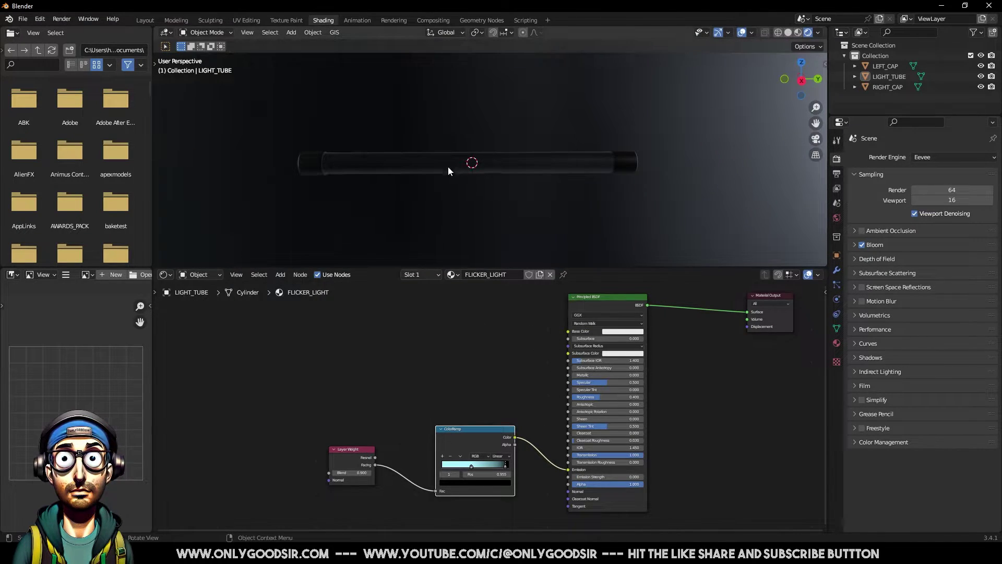
pyautogui.moveTo(448, 166)
pyautogui.mouseDown(button='middle')
pyautogui.moveTo(448, 207)
pyautogui.moveTo(447, 165)
pyautogui.mouseUp(button='middle')
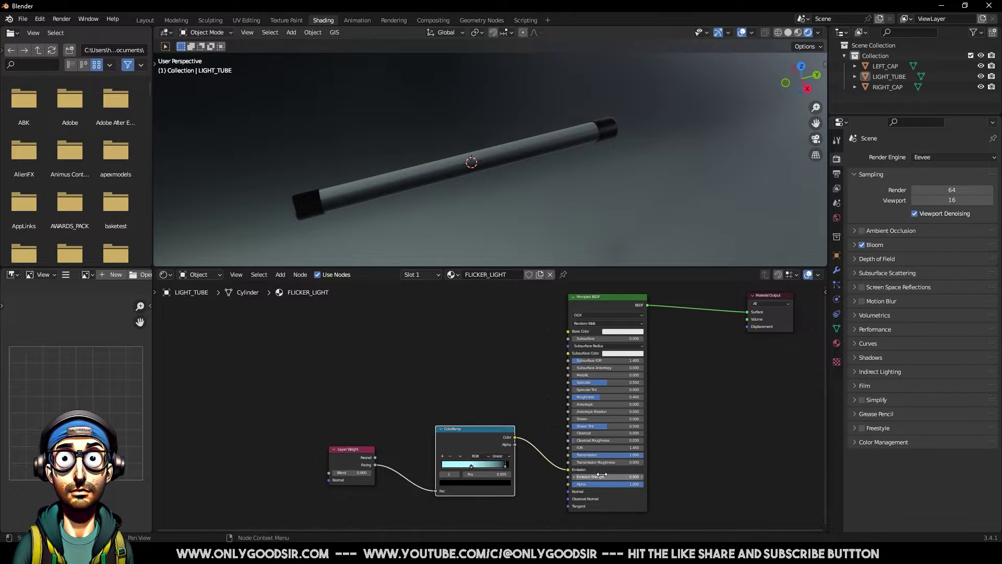
pyautogui.moveTo(602, 477); pyautogui.dragTo(618, 477)
pyautogui.moveTo(491, 313); pyautogui.dragTo(501, 338, button='middle')
pyautogui.scroll(-1, 499, 337)
pyautogui.scroll(-1, 551, 383)
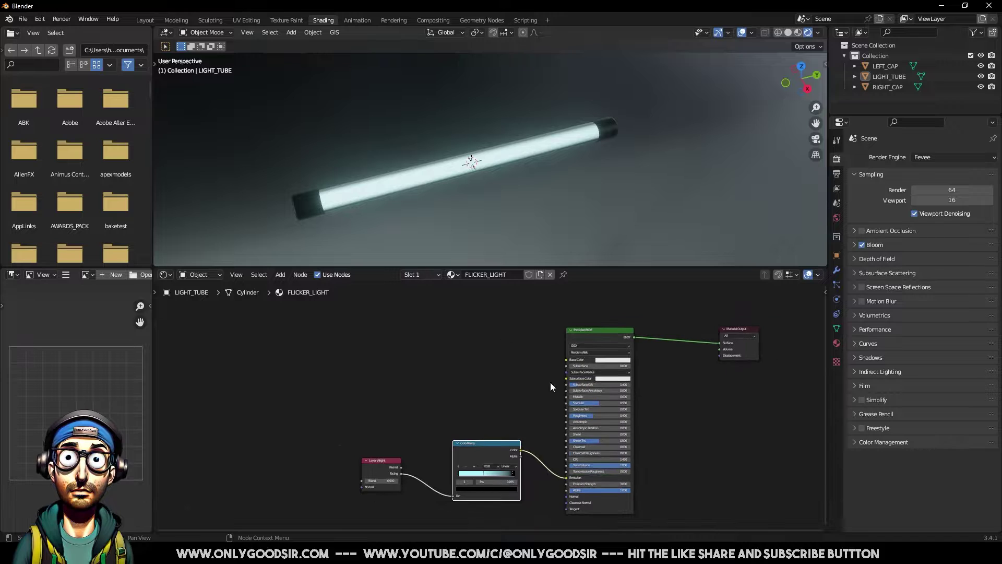
pyautogui.click(583, 330)
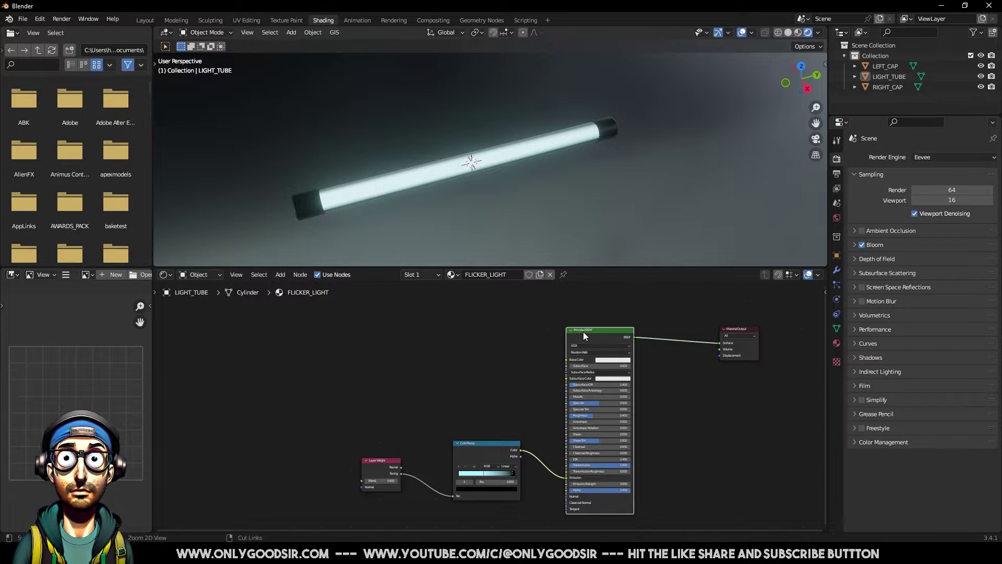
# Duplicate the Principled BSDF node and place the copy above the original.
pyautogui.hotkey('ctrl', 'c')
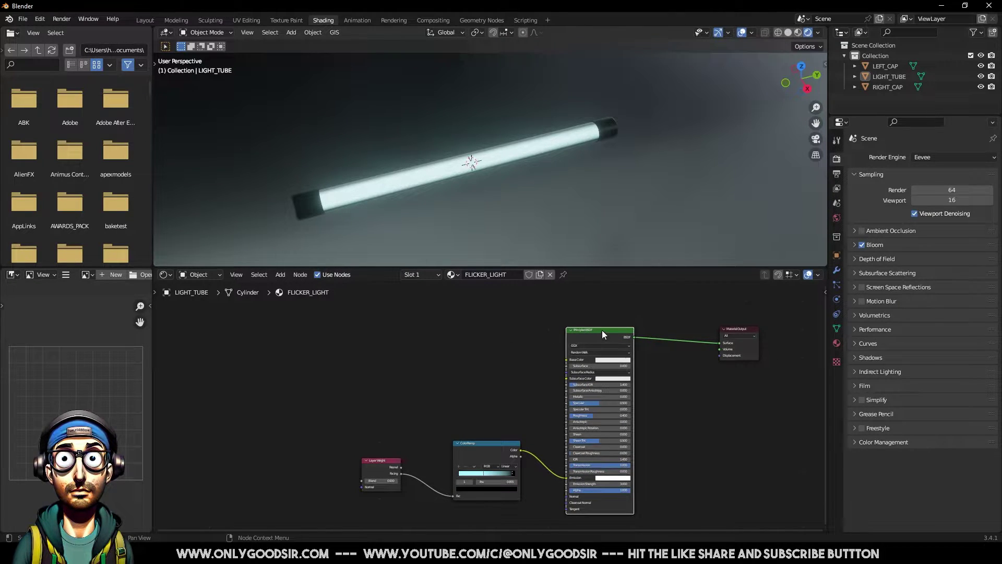
pyautogui.hotkey('shift', 'd')
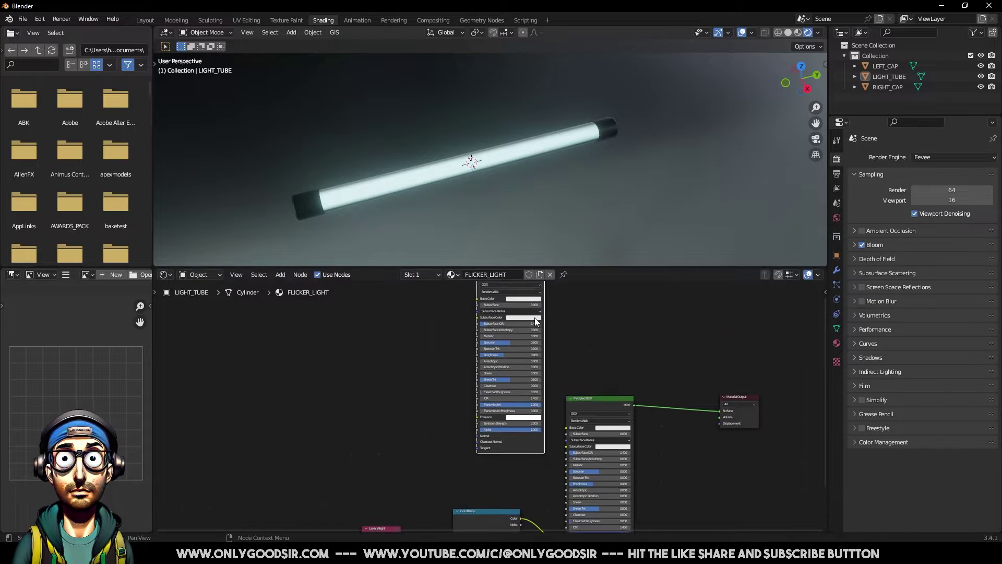
pyautogui.moveTo(594, 314); pyautogui.dragTo(590, 370, button='middle')
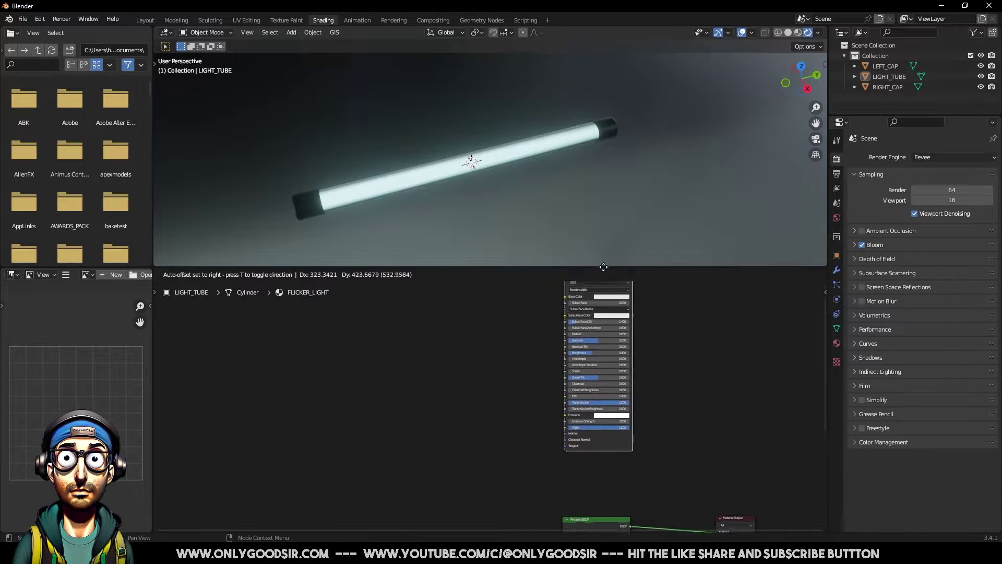
pyautogui.click(599, 373)
pyautogui.moveTo(681, 405); pyautogui.dragTo(635, 403, button='middle')
pyautogui.moveTo(540, 302); pyautogui.dragTo(551, 286)
# Set the copy's Emission Strength to 10 and move the Material Output node right.
pyautogui.click(543, 430)
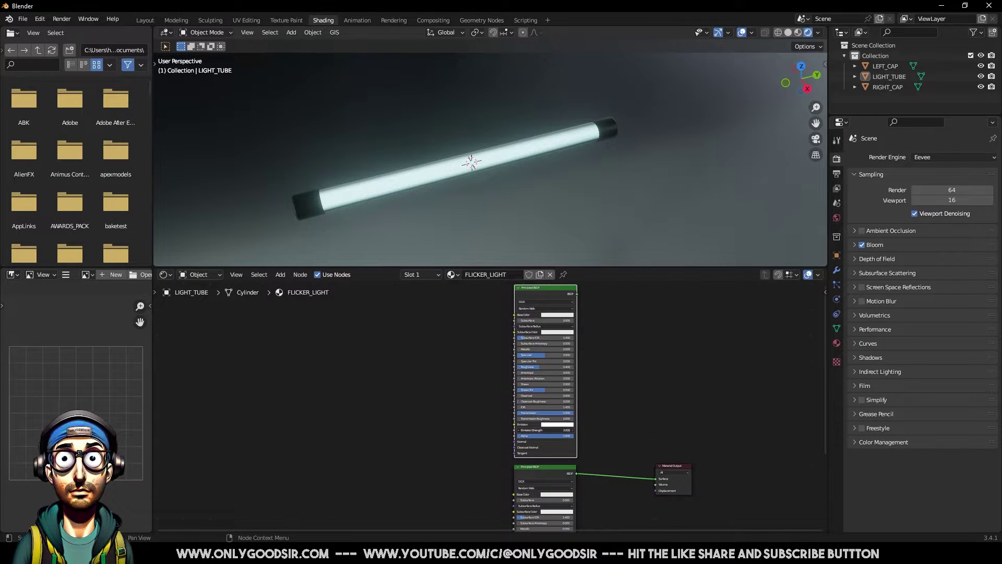
pyautogui.write('10')
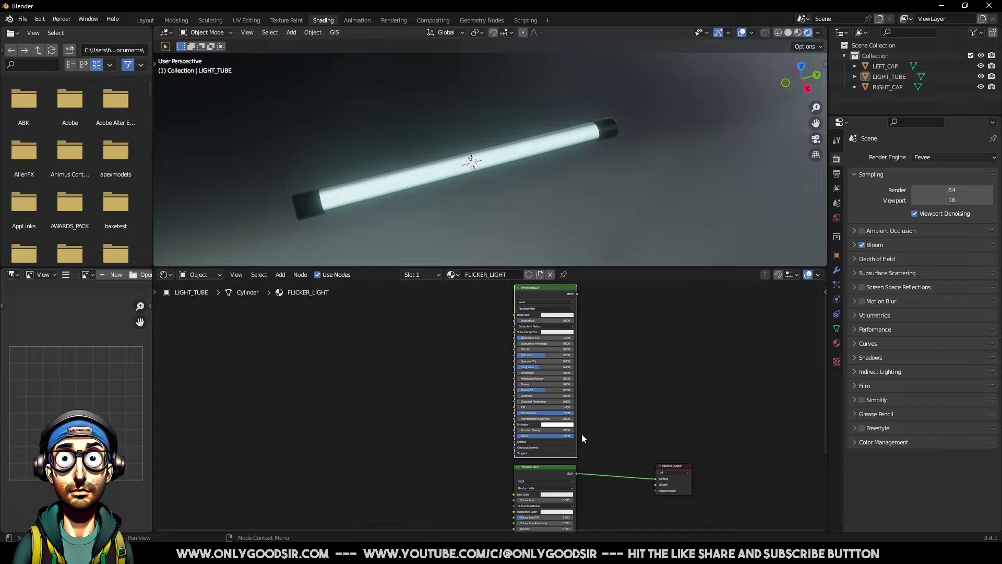
pyautogui.press('Return')
pyautogui.moveTo(631, 406); pyautogui.dragTo(630, 393, button='middle')
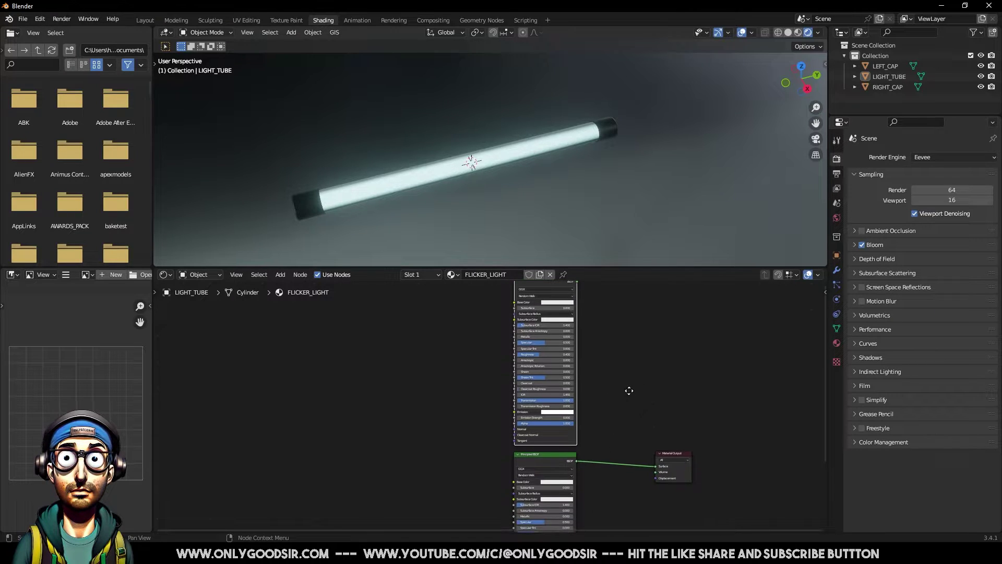
pyautogui.moveTo(675, 454); pyautogui.dragTo(770, 396)
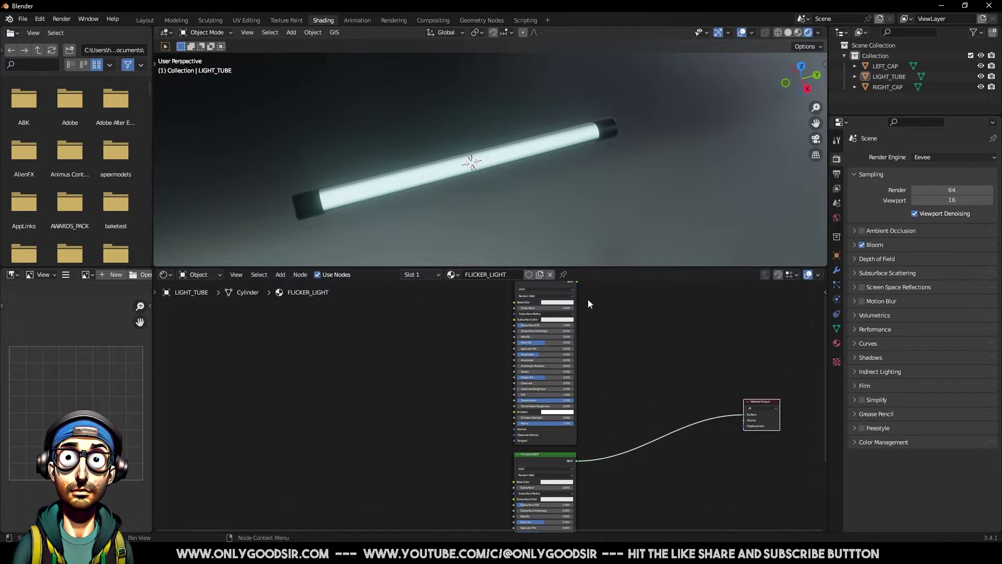
# Add a Mix Shader and connect both Principled BSDFs to its two Shader inputs.
pyautogui.hotkey('shift', 'a')
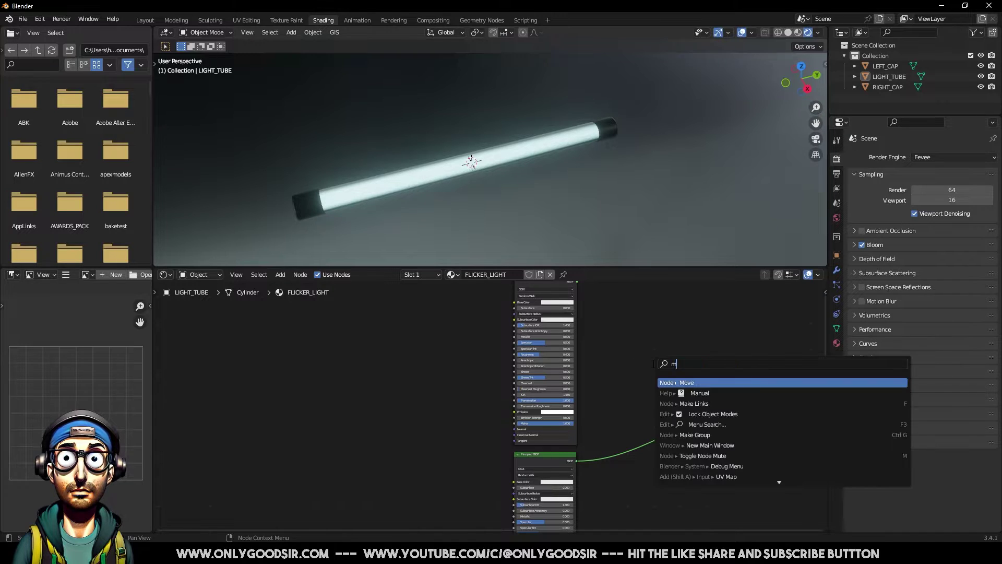
pyautogui.write('mix')
pyautogui.press('Down')
pyautogui.press('Down')
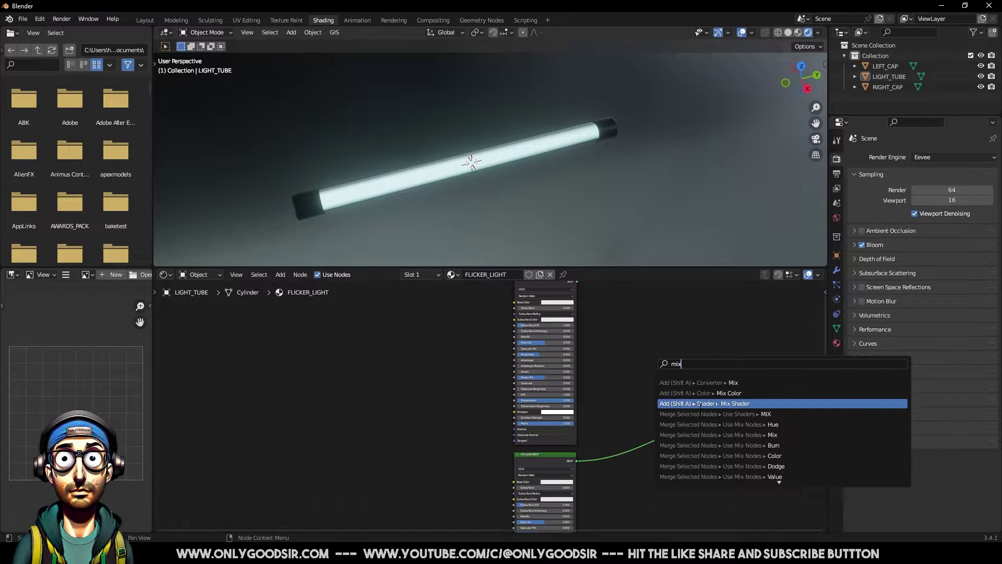
pyautogui.press('Return')
pyautogui.click(670, 398)
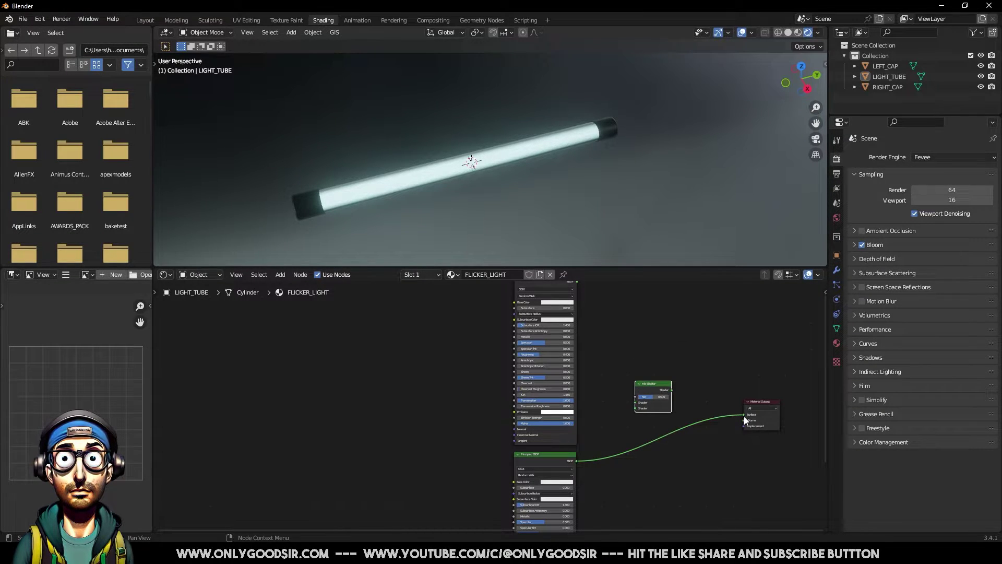
pyautogui.moveTo(743, 414); pyautogui.dragTo(635, 408)
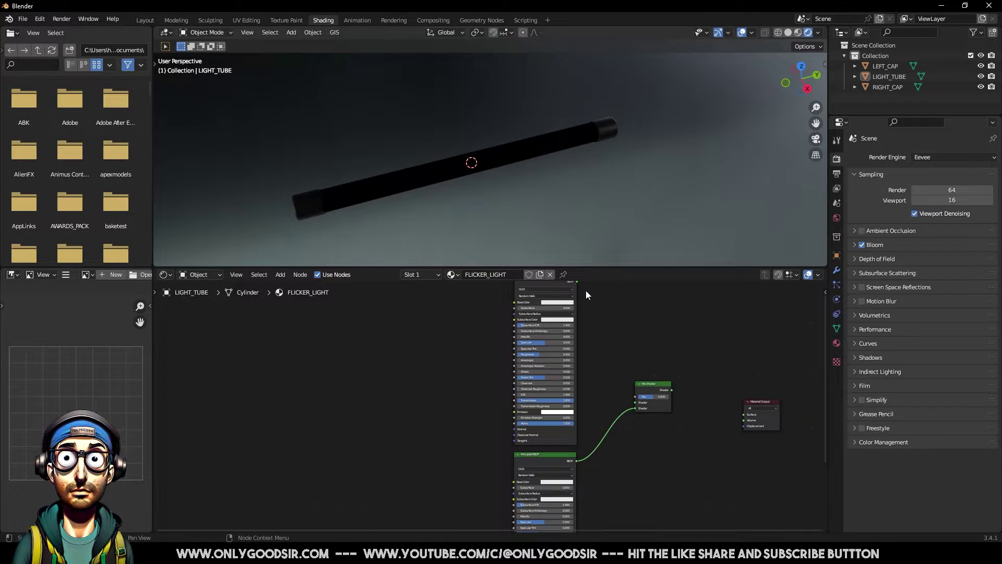
pyautogui.moveTo(577, 281); pyautogui.dragTo(638, 399)
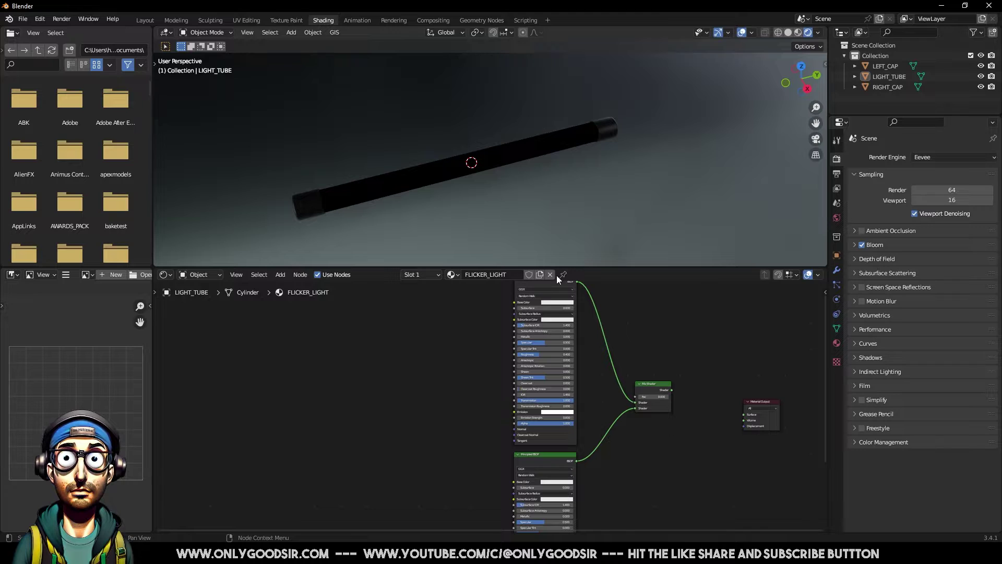
# Set the upper Principled BSDF's Emission Strength to 5.
pyautogui.moveTo(531, 217); pyautogui.dragTo(472, 184, button='middle')
pyautogui.click(559, 418)
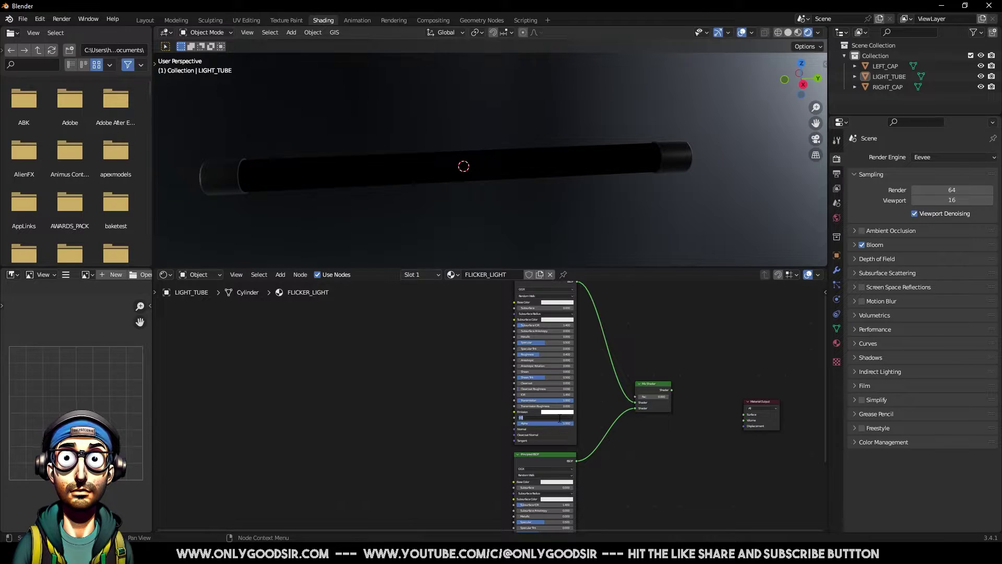
pyautogui.write('5')
pyautogui.press('Return')
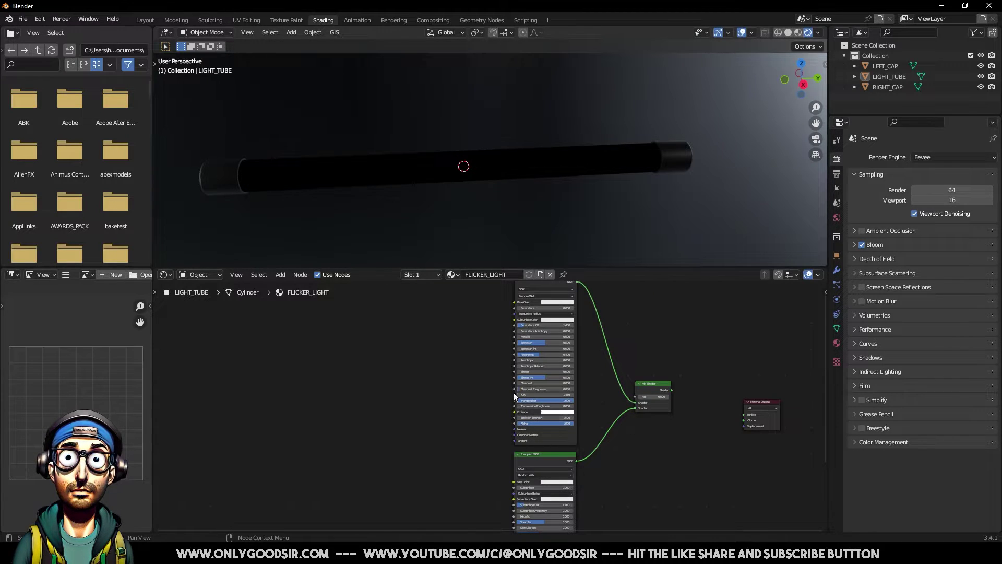
# Test the Mix Shader factor at 1 and 0, and lower the upper shader's Emission Strength to 0.
pyautogui.moveTo(646, 397); pyautogui.dragTo(743, 415)
pyautogui.moveTo(657, 397); pyautogui.dragTo(637, 396)
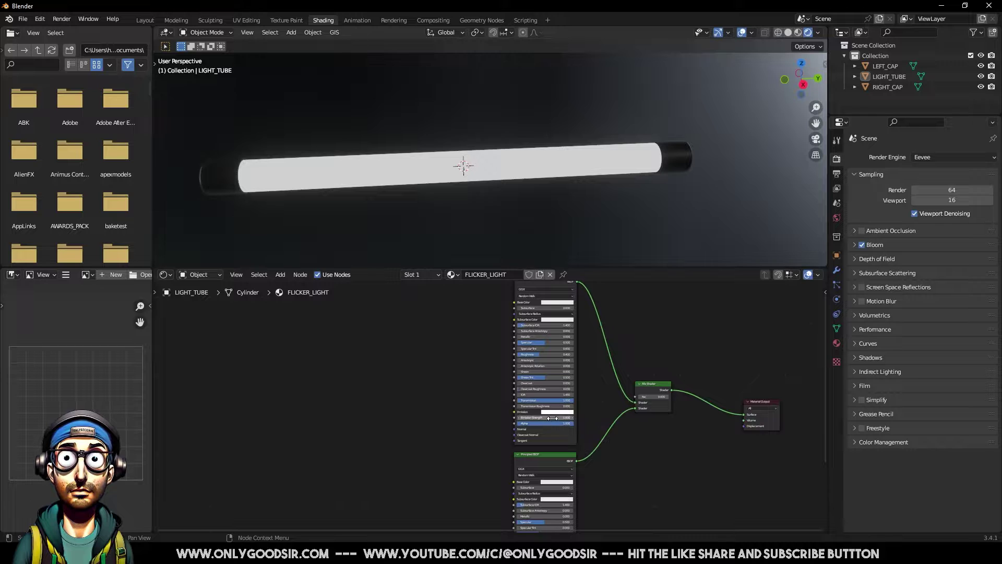
pyautogui.moveTo(552, 418); pyautogui.dragTo(485, 419)
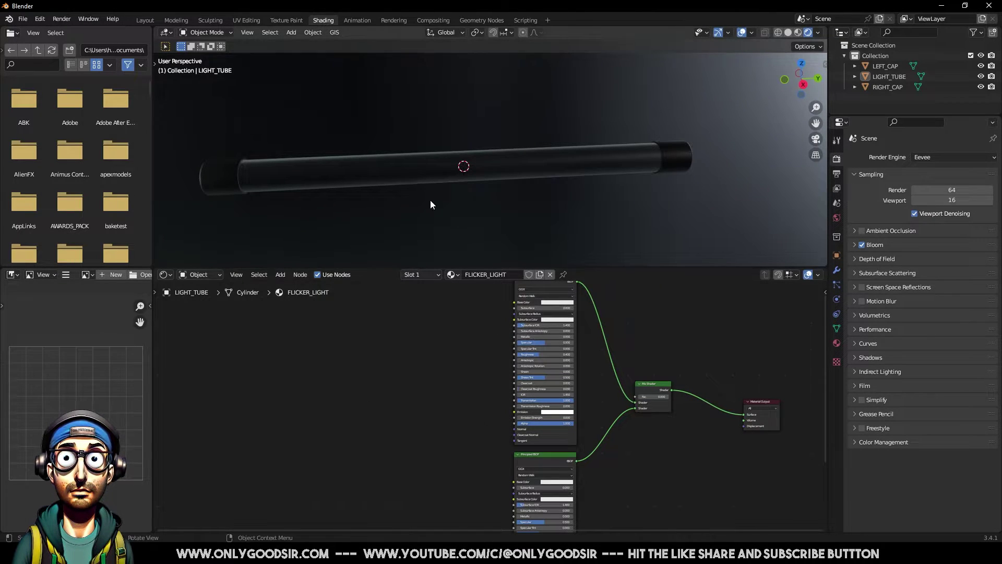
pyautogui.moveTo(430, 205); pyautogui.dragTo(522, 177, button='middle')
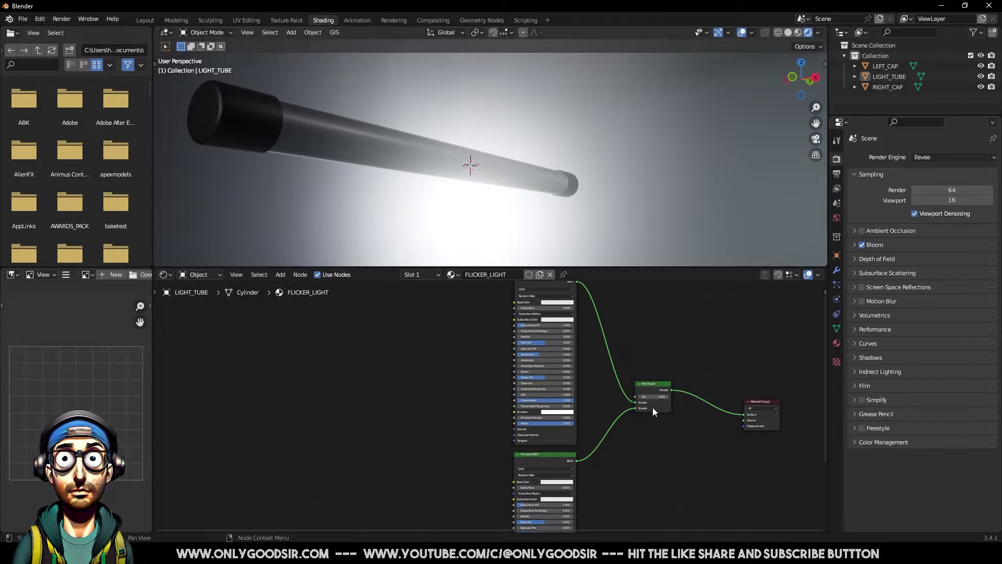
# Set the Mix Shader factor to 1.000 so the tube glows cyan, and move the node right.
pyautogui.moveTo(647, 397); pyautogui.dragTo(674, 397)
pyautogui.moveTo(357, 161); pyautogui.dragTo(458, 207, button='middle')
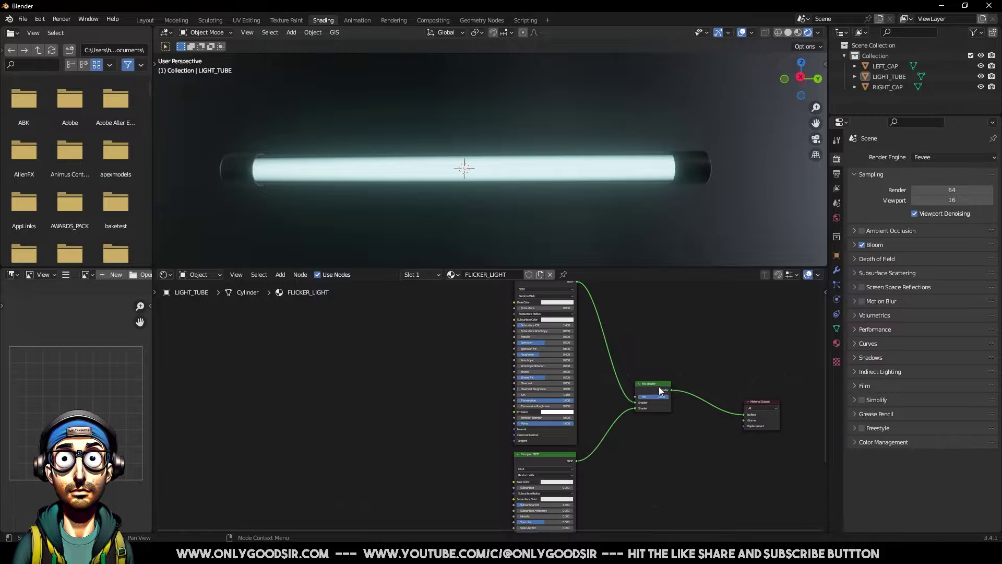
pyautogui.moveTo(658, 386); pyautogui.dragTo(700, 384)
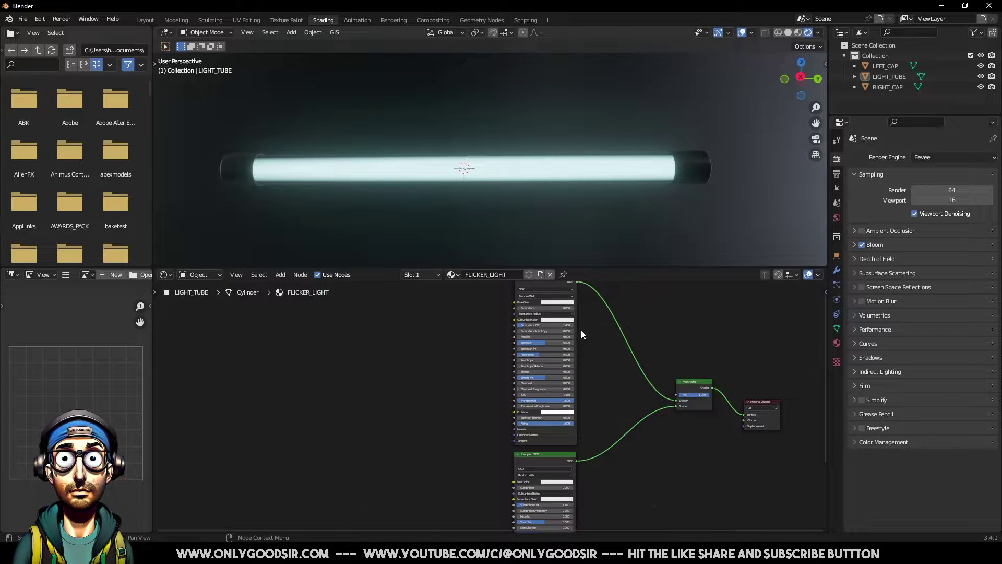
pyautogui.scroll(-1, 597, 384)
pyautogui.moveTo(460, 311); pyautogui.dragTo(550, 431)
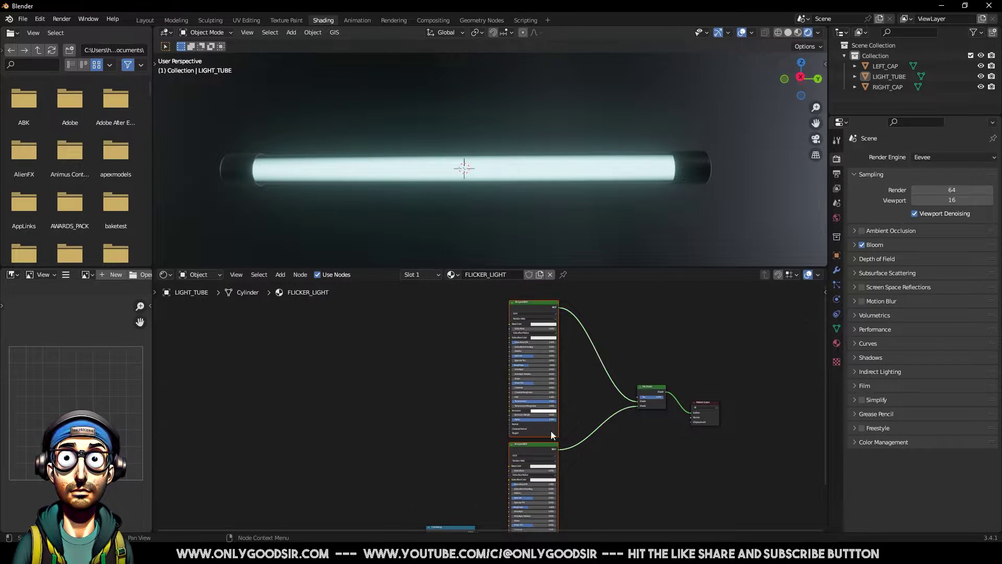
# Shift the Principled BSDF, Layer Weight and ColorRamp nodes further left.
pyautogui.moveTo(542, 307); pyautogui.dragTo(484, 302)
pyautogui.moveTo(545, 398); pyautogui.dragTo(593, 338, button='middle')
pyautogui.moveTo(384, 442); pyautogui.dragTo(414, 469)
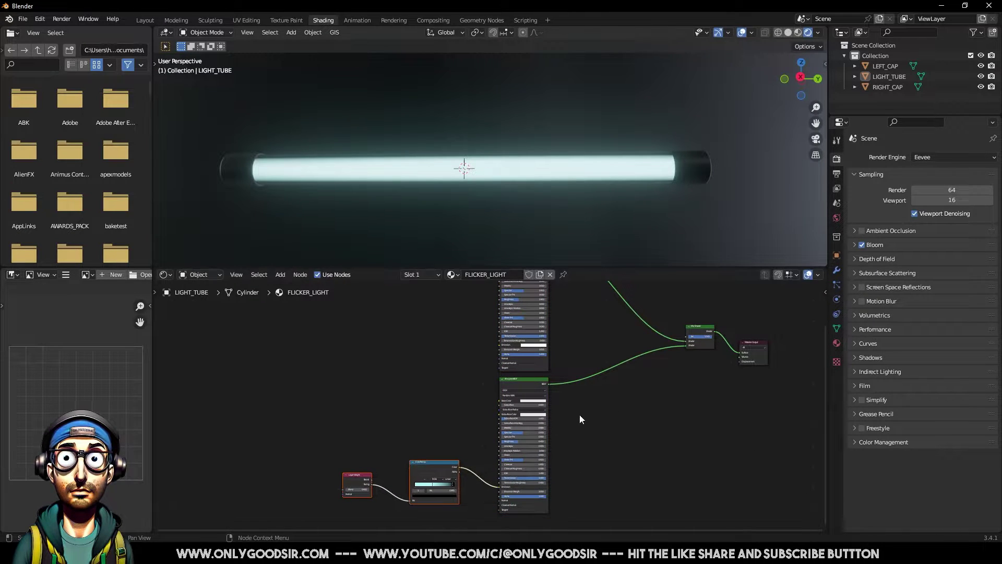
pyautogui.moveTo(620, 408); pyautogui.dragTo(496, 451, button='middle')
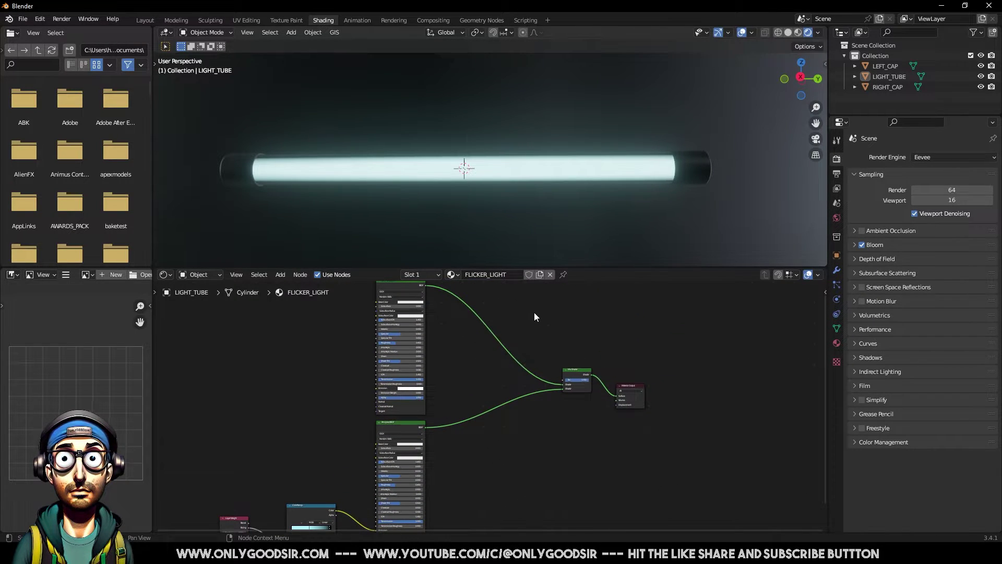
# Add a ColorRamp node through F3 search and place it above the Mix Shader.
pyautogui.press('F3')
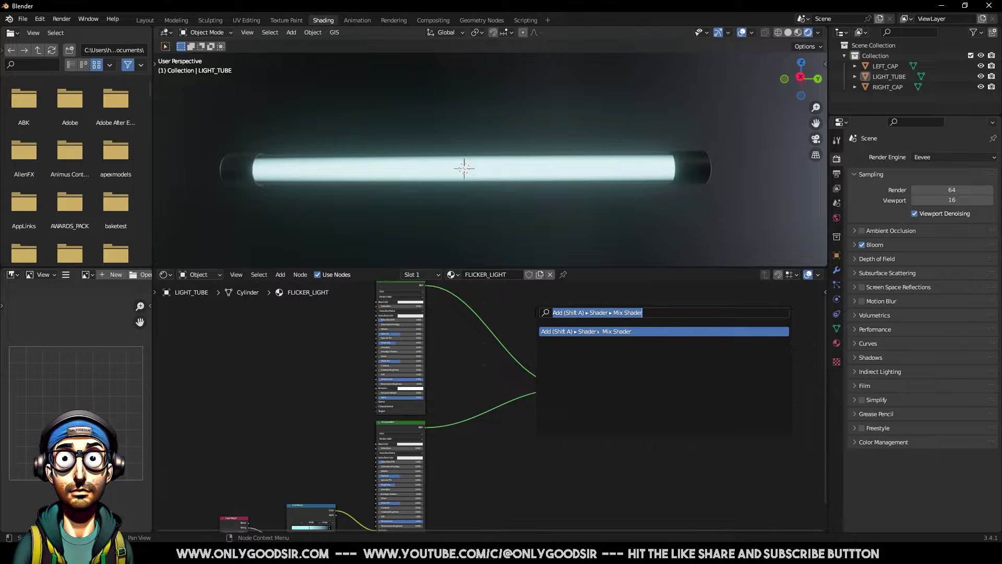
pyautogui.write('colo9')
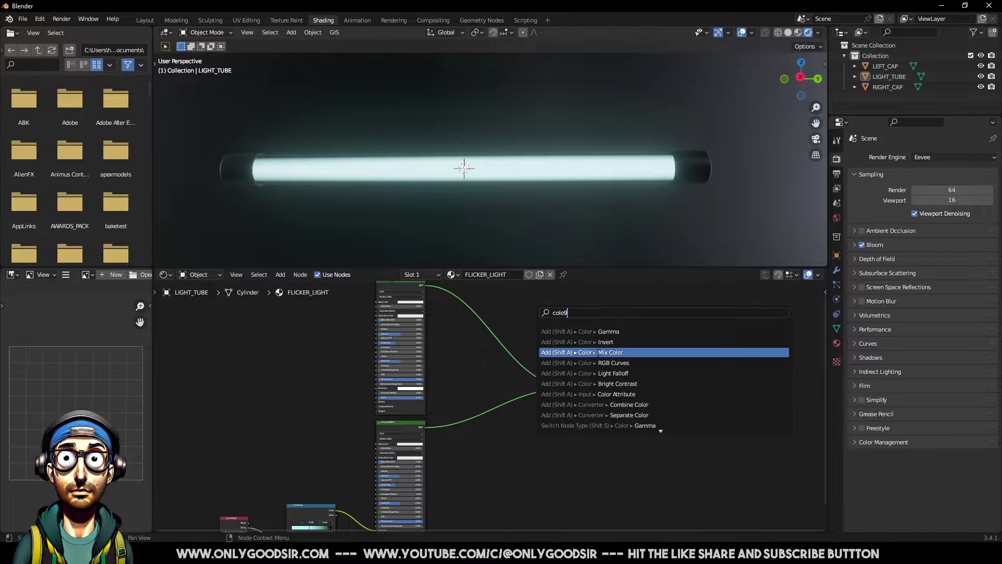
pyautogui.press('BackSpace')
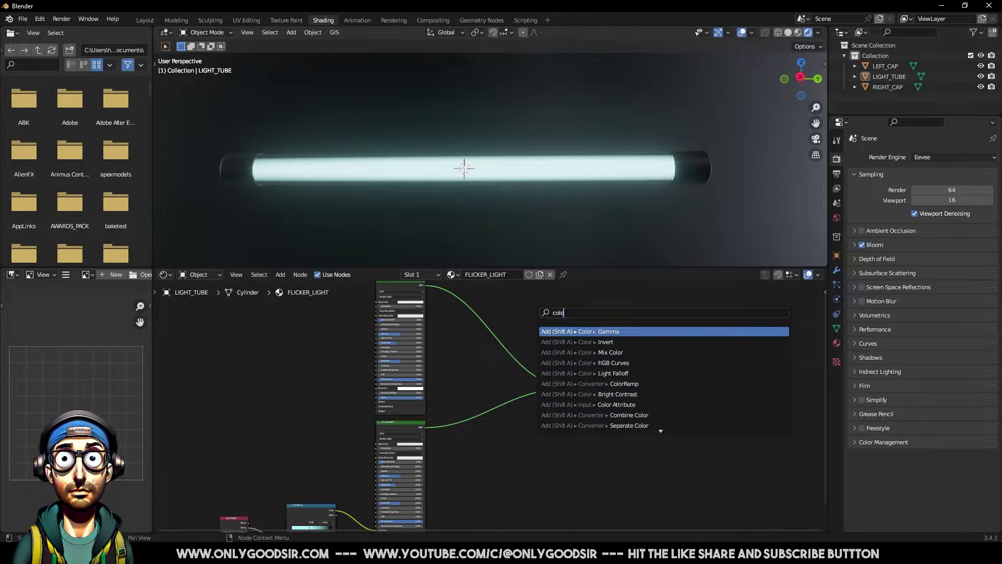
pyautogui.press('Down')
pyautogui.press('Down')
pyautogui.press('Down')
pyautogui.press('Down')
pyautogui.press('Down')
pyautogui.press('Return')
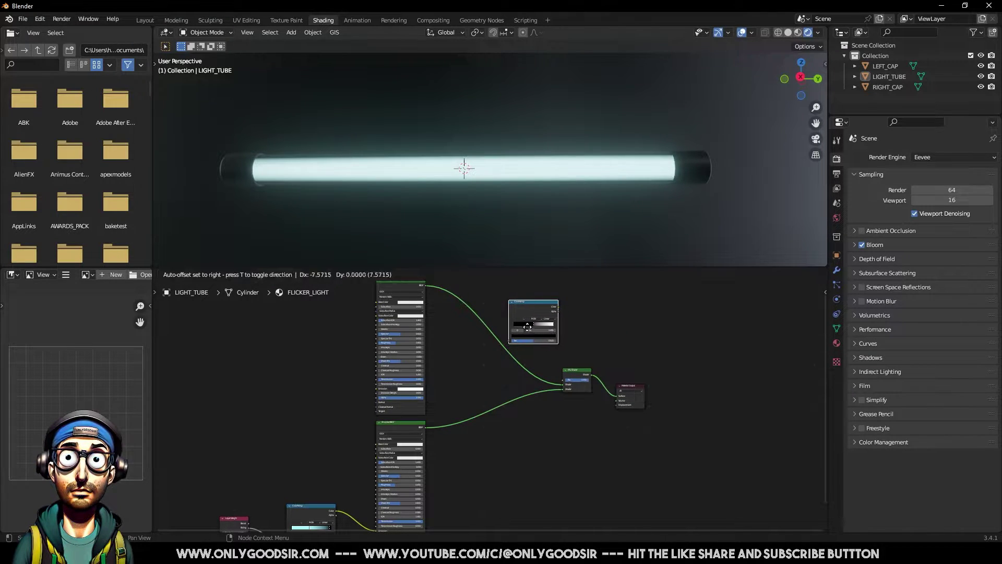
pyautogui.click(546, 327)
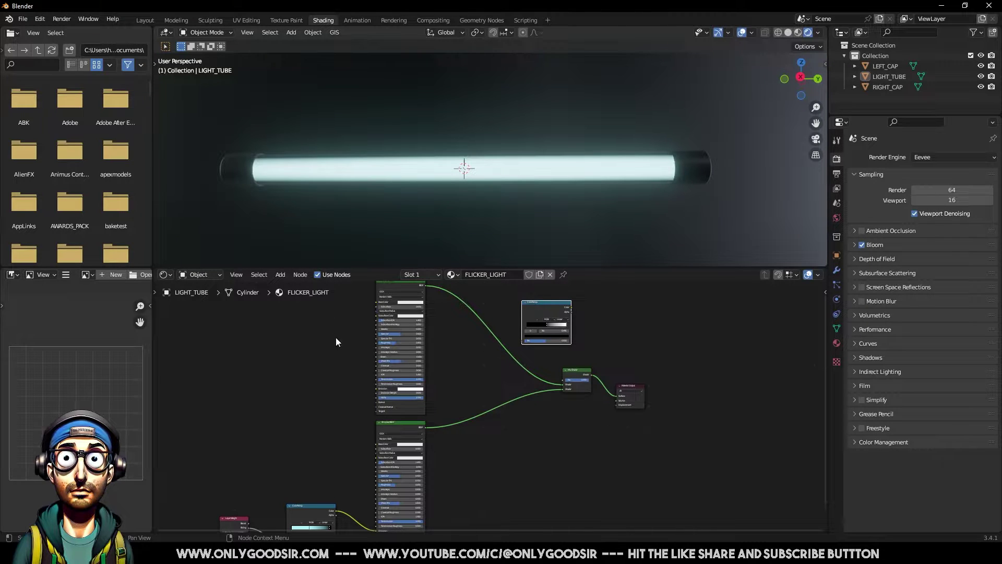
# Fit all nodes in view and move the four left-hand nodes further left.
pyautogui.press('Home')
pyautogui.moveTo(310, 313); pyautogui.dragTo(478, 528)
pyautogui.press('g')
pyautogui.click(415, 434)
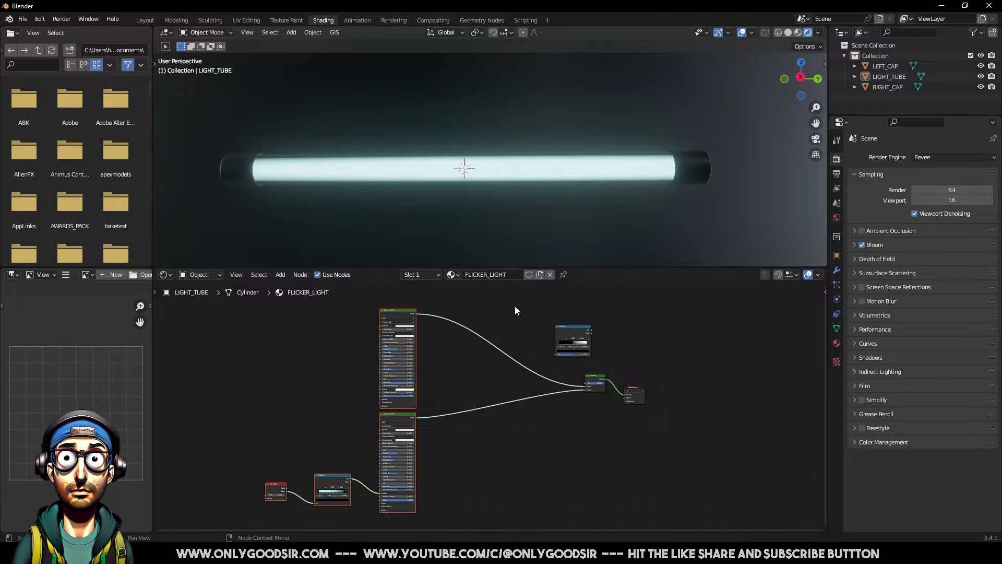
# Reframe the node view and nudge the ColorRamp node up and left.
pyautogui.click(497, 307)
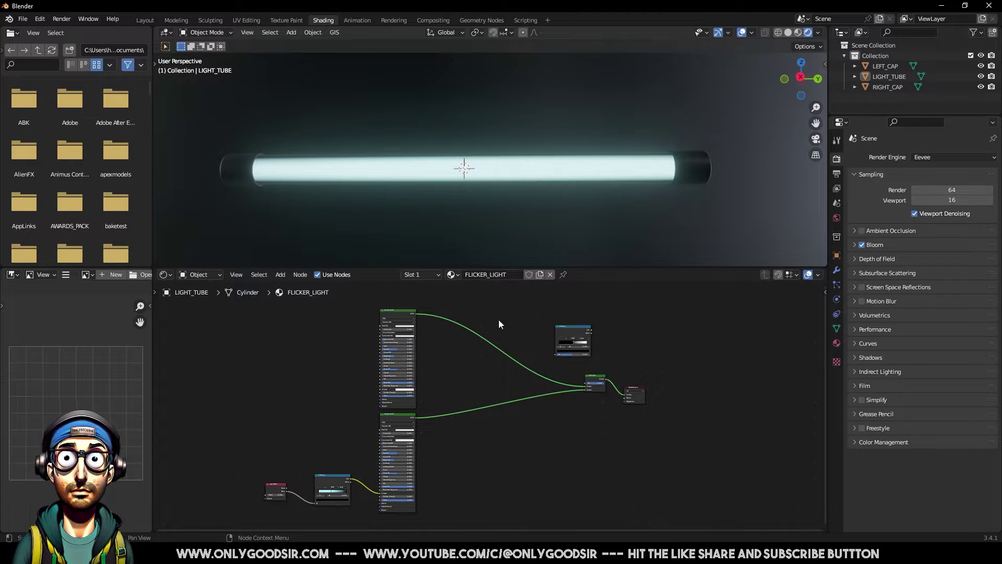
pyautogui.scroll(4, 562, 373)
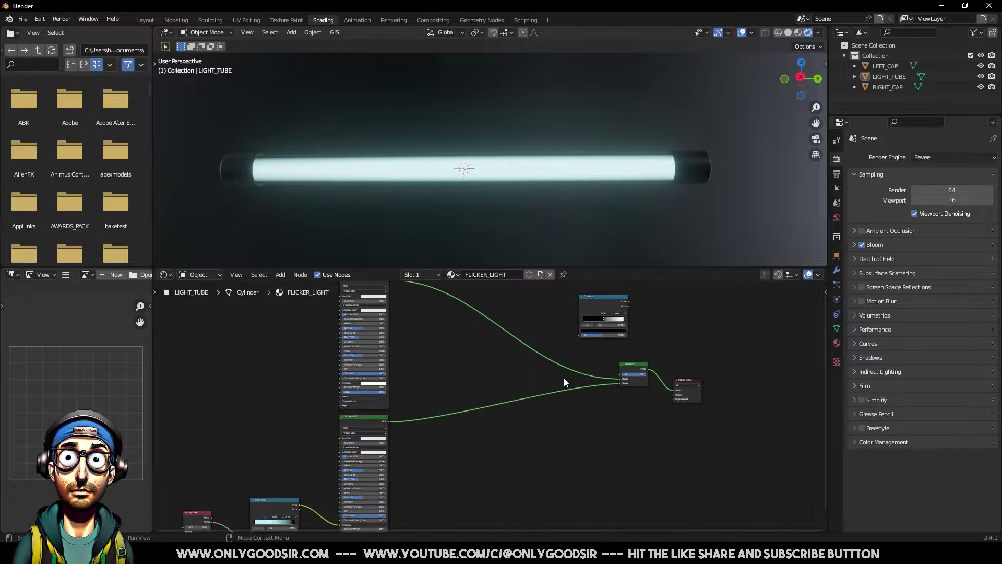
pyautogui.moveTo(602, 346); pyautogui.dragTo(587, 357, button='middle')
pyautogui.moveTo(590, 307); pyautogui.dragTo(586, 305)
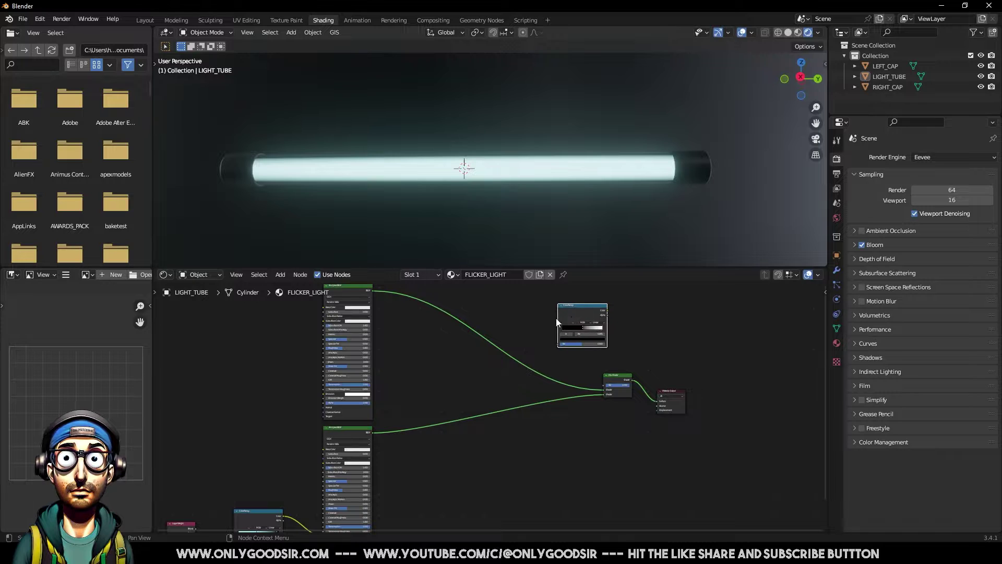
pyautogui.click(524, 314)
# Add a Noise Texture node through F3 search and place it in the tree.
pyautogui.press('F3')
pyautogui.write('no')
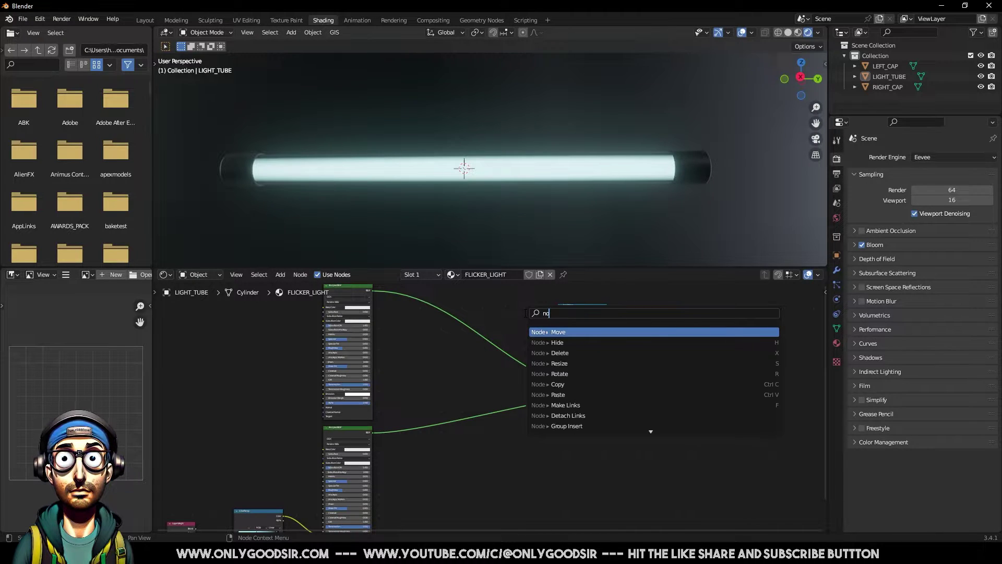
pyautogui.write('s')
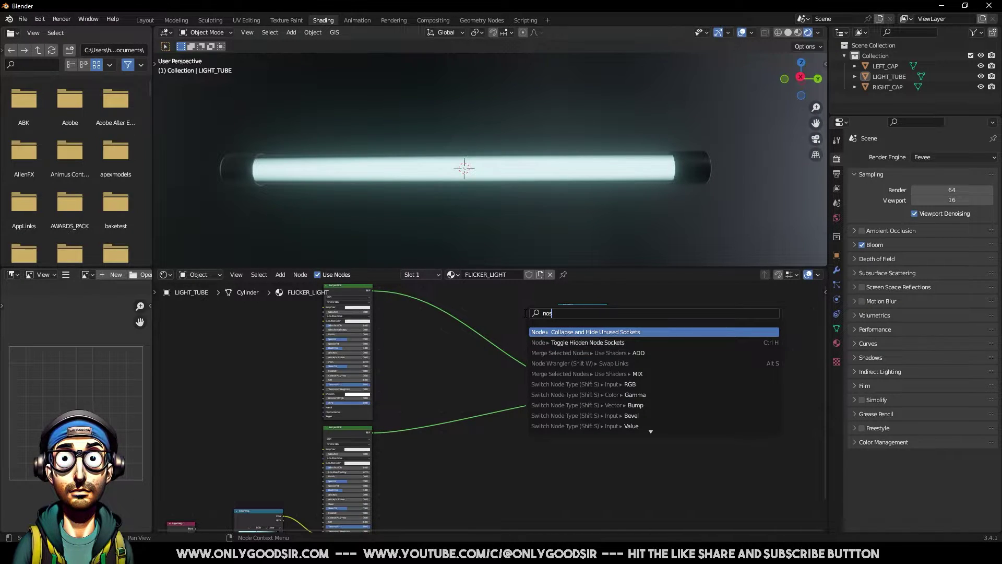
pyautogui.press('BackSpace')
pyautogui.write('ise')
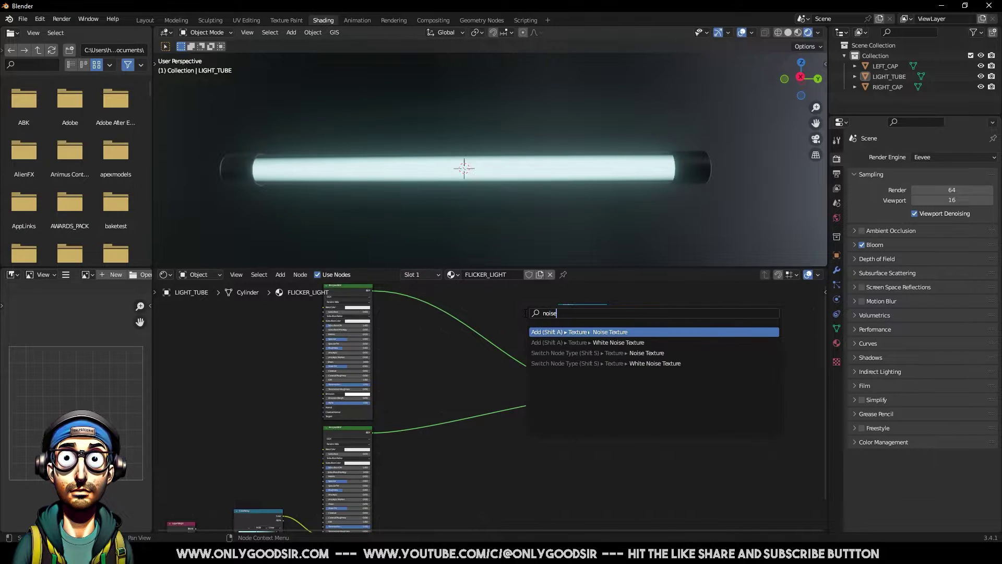
pyautogui.press('Return')
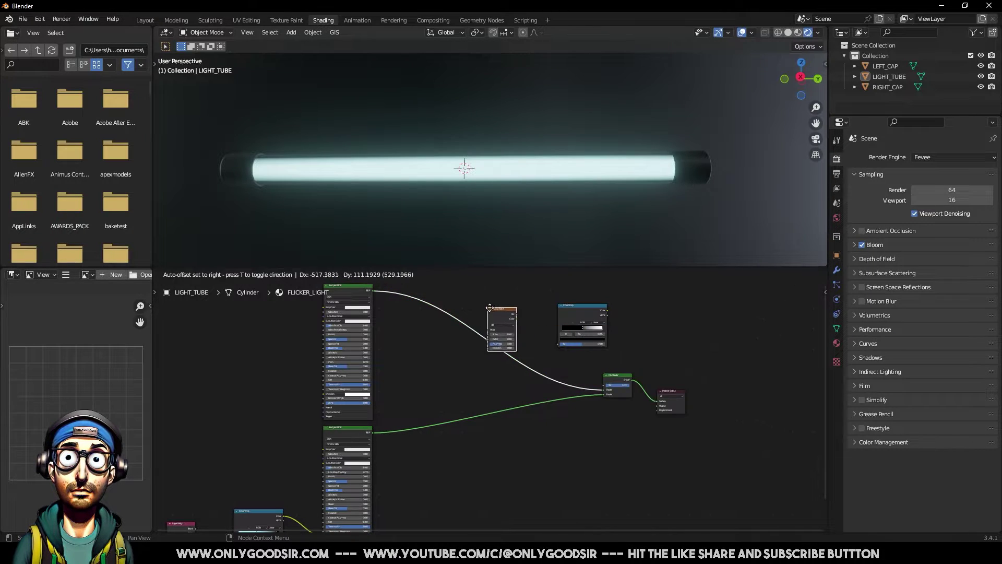
pyautogui.click(506, 330)
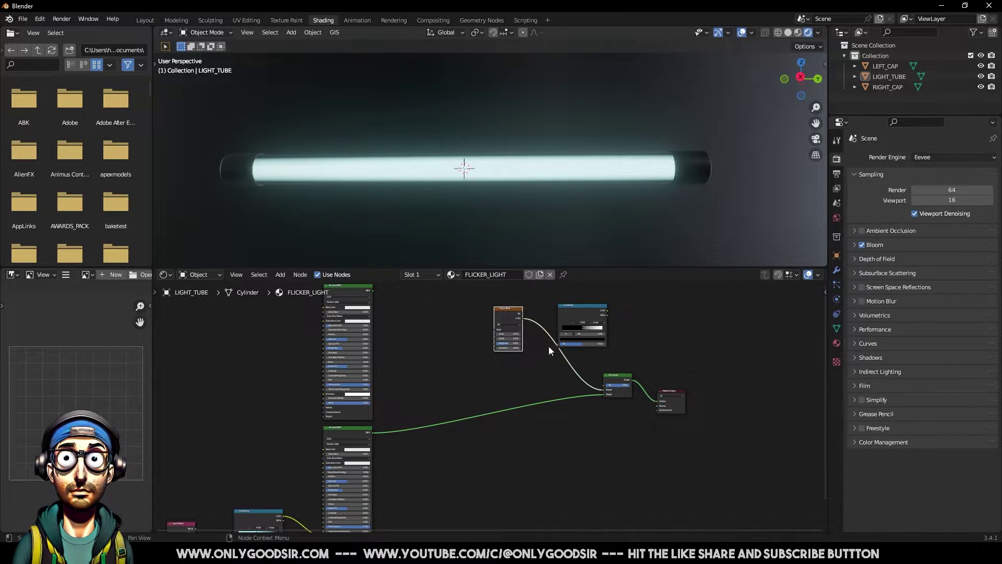
# Route Noise Texture into the ColorRamp and its Color into Mix Shader Fac, restoring the BSDF link.
pyautogui.moveTo(524, 318); pyautogui.dragTo(560, 352)
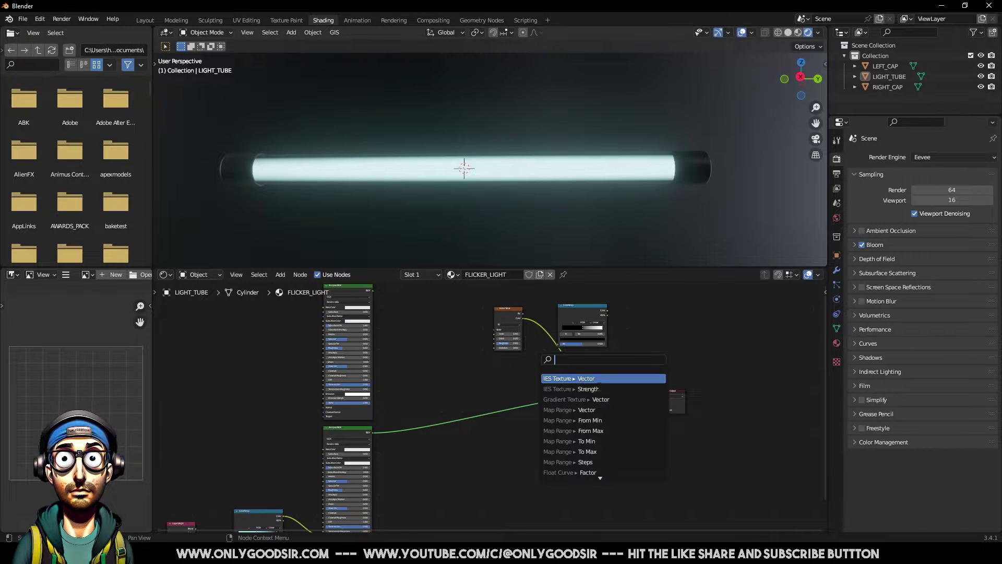
pyautogui.moveTo(603, 389); pyautogui.dragTo(544, 398)
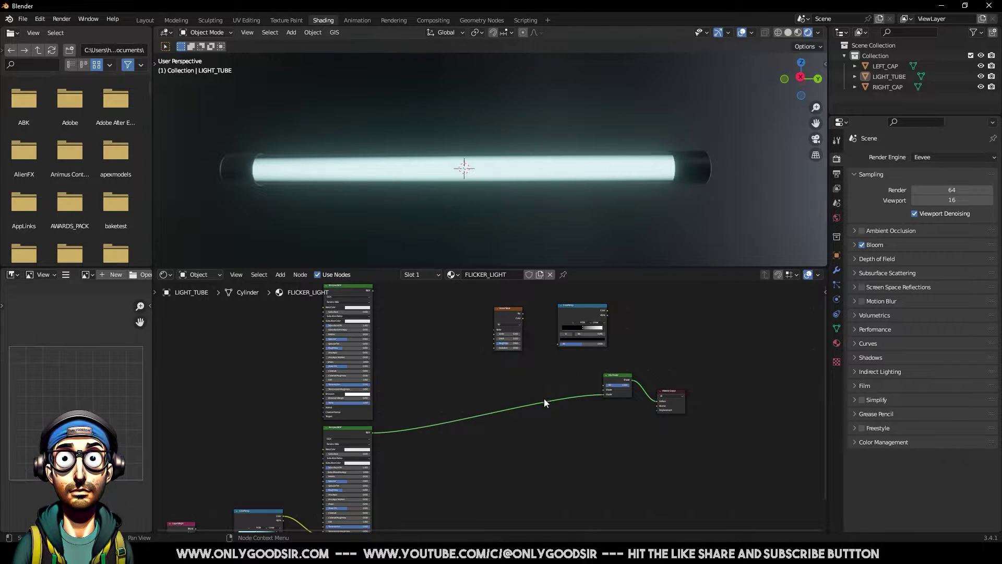
pyautogui.moveTo(604, 390); pyautogui.dragTo(374, 315)
pyautogui.moveTo(508, 342); pyautogui.dragTo(525, 322)
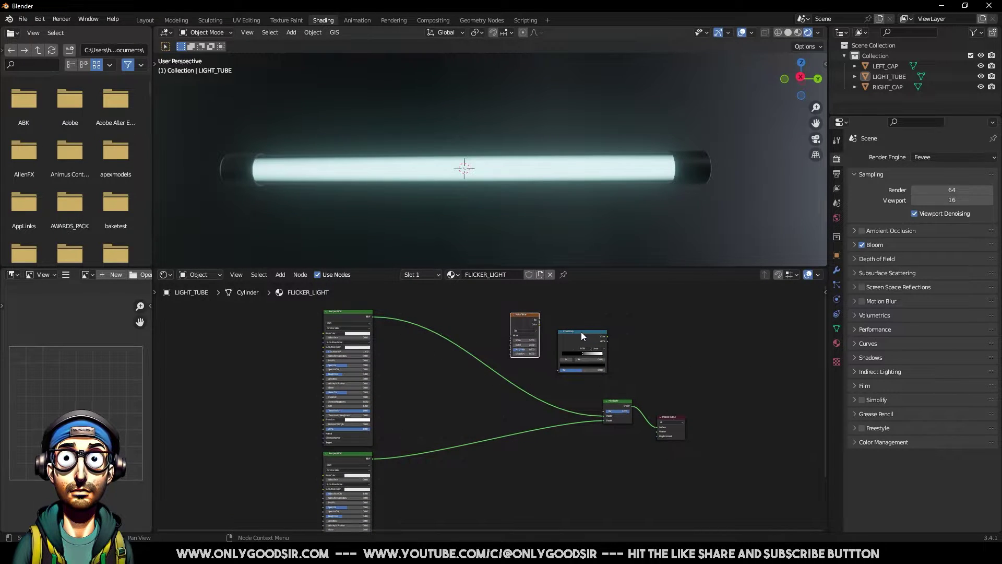
pyautogui.moveTo(582, 335); pyautogui.dragTo(550, 355)
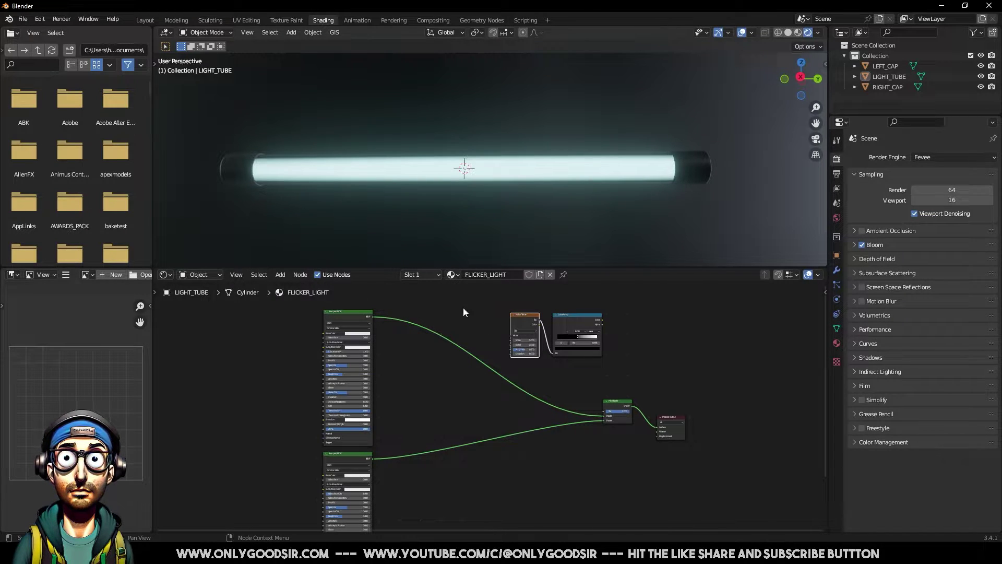
pyautogui.moveTo(601, 318); pyautogui.dragTo(606, 413)
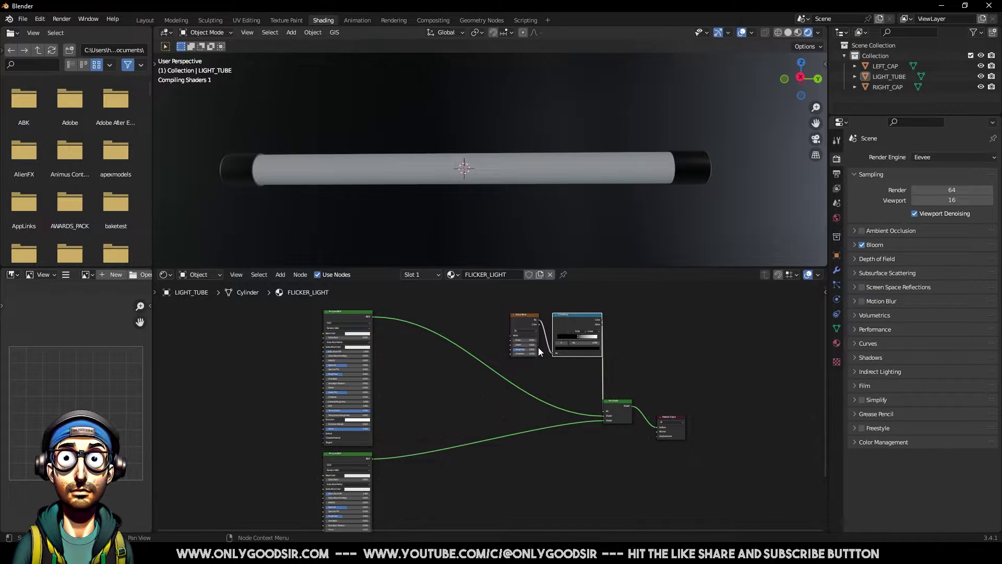
pyautogui.moveTo(538, 348); pyautogui.dragTo(597, 354, button='middle')
pyautogui.click(529, 327)
# Add an Object Info node and connect its Random output to the Noise Texture Vector.
pyautogui.press('F3')
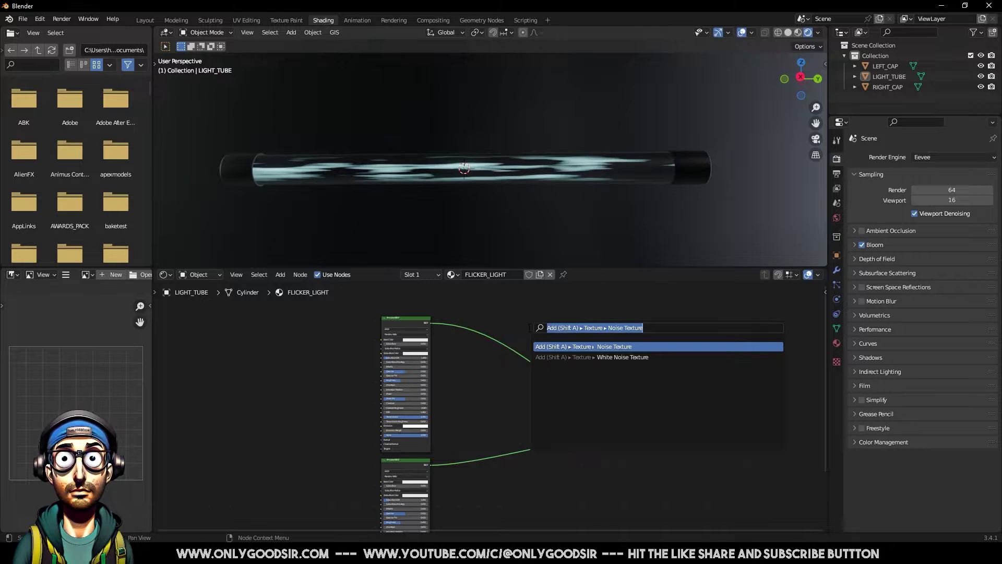
pyautogui.write('obje')
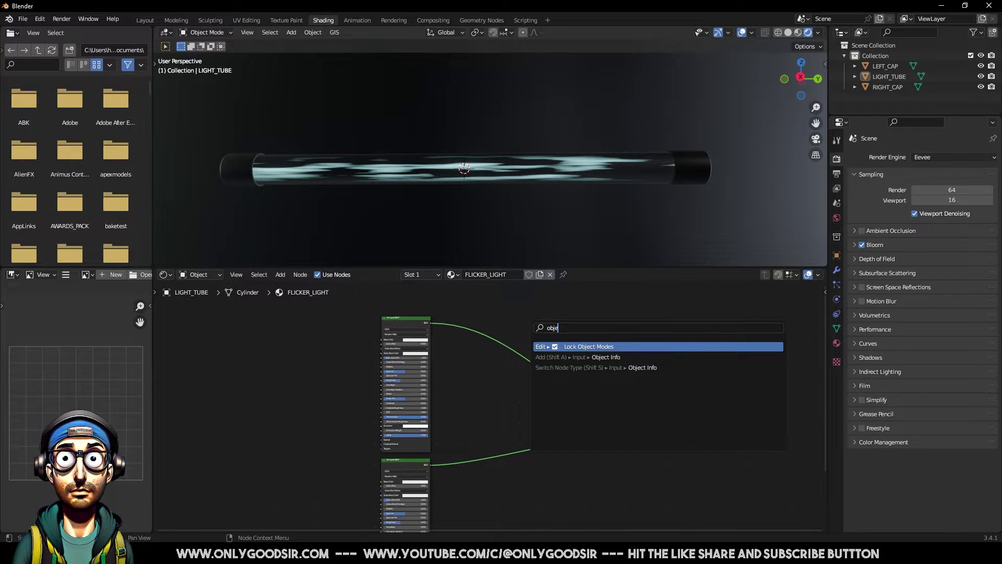
pyautogui.press('Down')
pyautogui.press('Return')
pyautogui.click(536, 335)
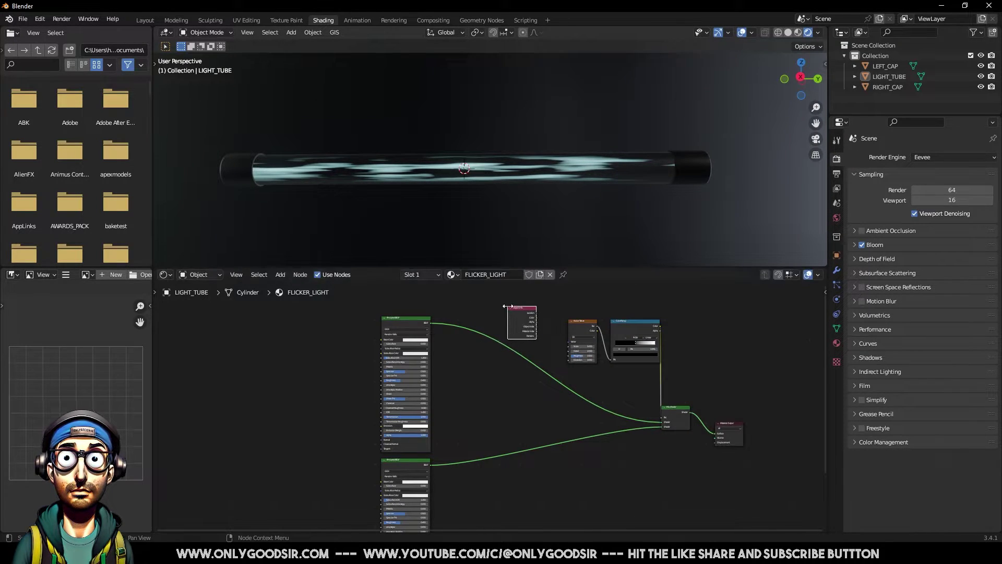
pyautogui.scroll(1, 537, 338)
pyautogui.scroll(3, 556, 340)
pyautogui.moveTo(569, 324); pyautogui.dragTo(540, 375, button='middle')
pyautogui.moveTo(525, 361); pyautogui.dragTo(570, 370)
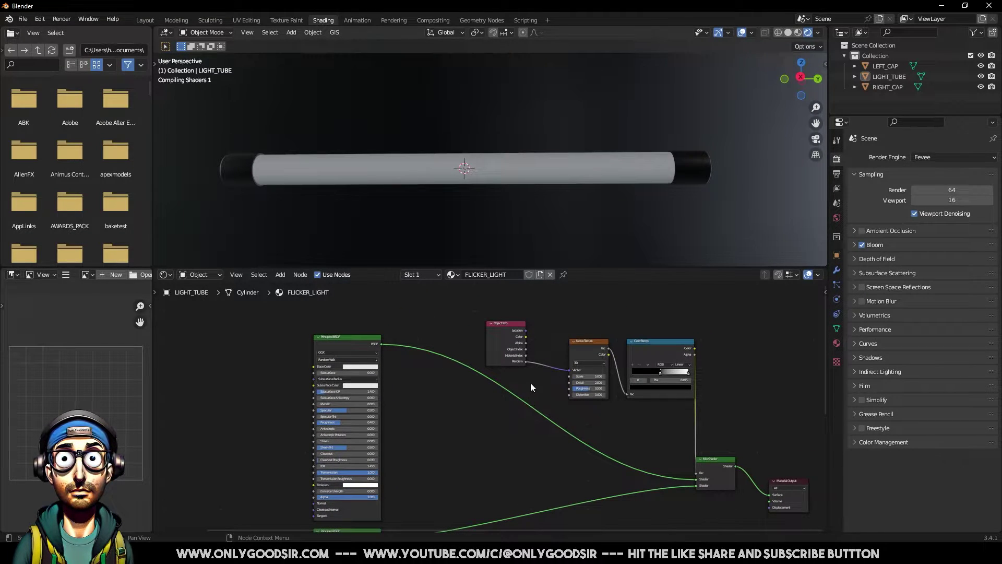
# Switch the Noise Texture to 4D and set its W value to 2.300.
pyautogui.click(588, 365)
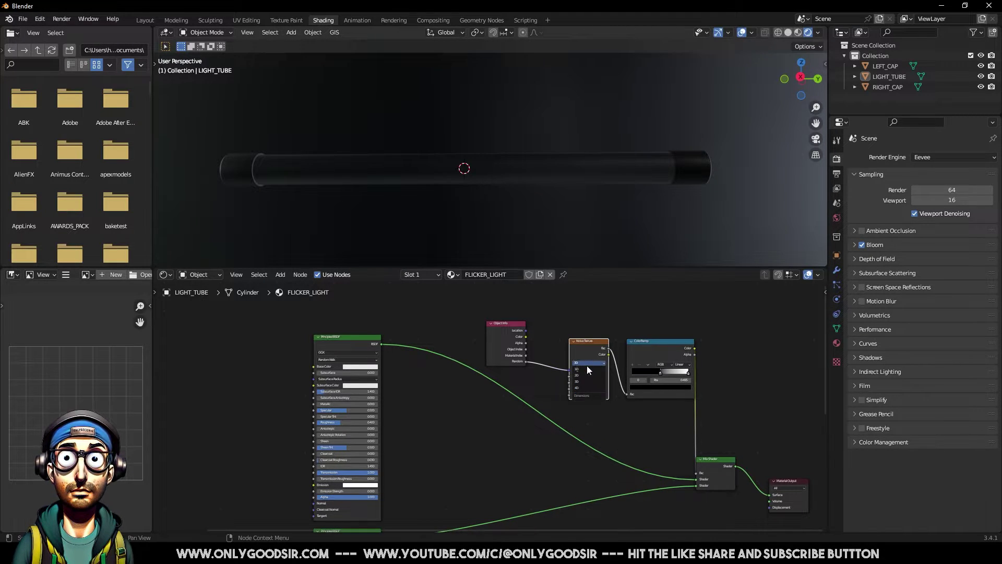
pyautogui.click(581, 389)
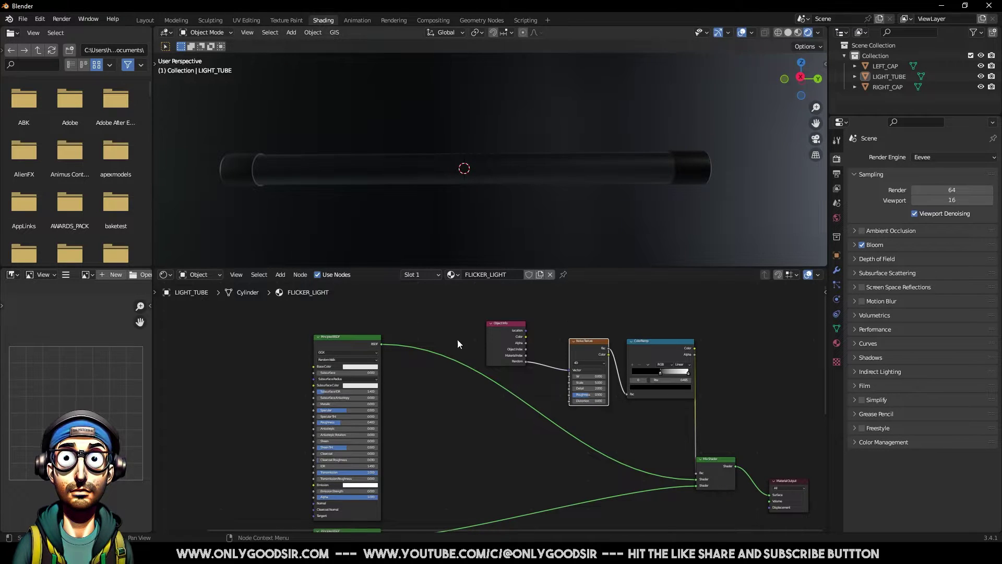
pyautogui.moveTo(441, 226); pyautogui.dragTo(399, 164, button='middle')
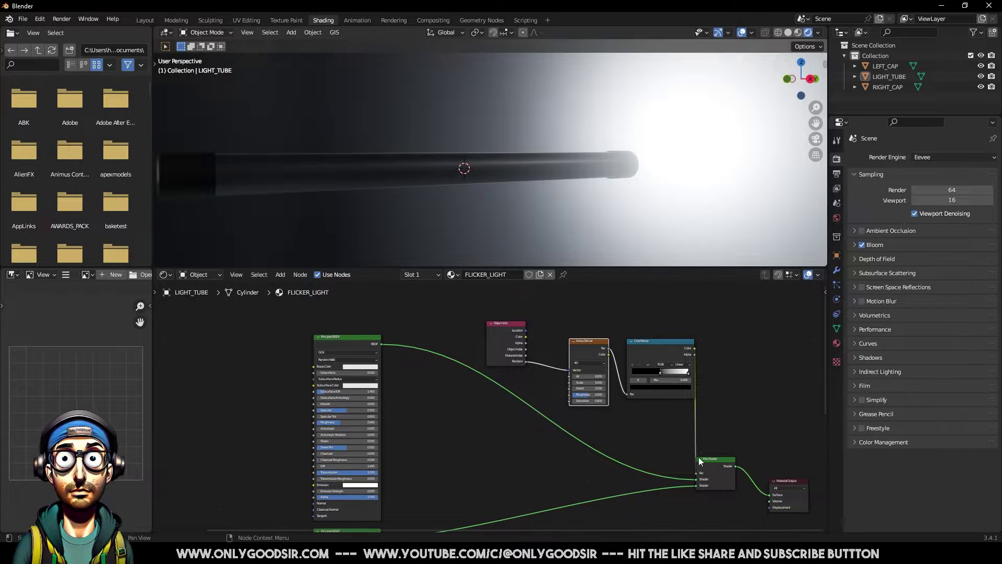
pyautogui.moveTo(702, 467); pyautogui.dragTo(637, 420, button='middle')
pyautogui.moveTo(522, 328)
pyautogui.mouseDown()
pyautogui.moveTo(543, 328)
pyautogui.moveTo(519, 329)
pyautogui.mouseUp()
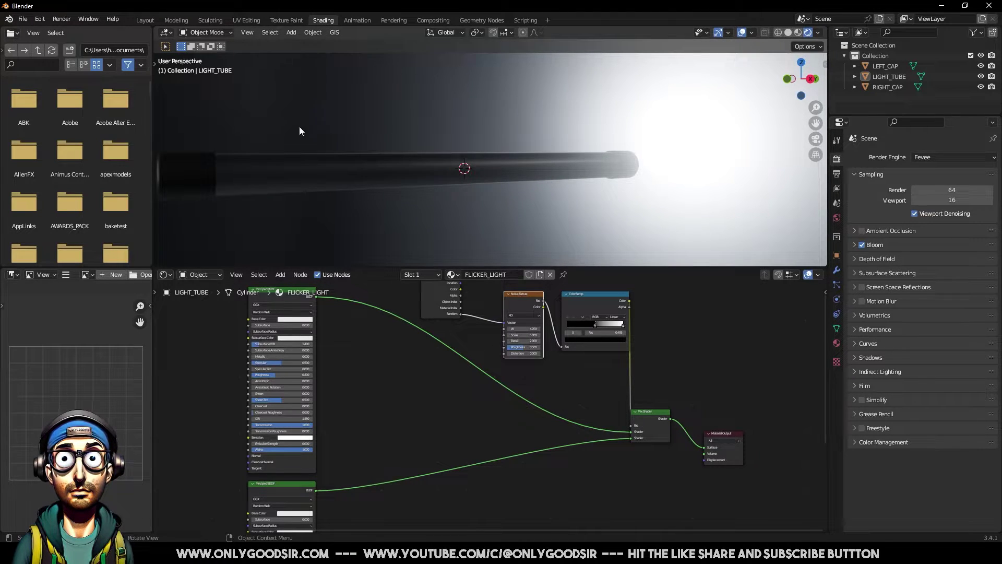
# In Layout, box-select the tube and both end caps and Join them into LIGHT_TUBE.
pyautogui.click(145, 21)
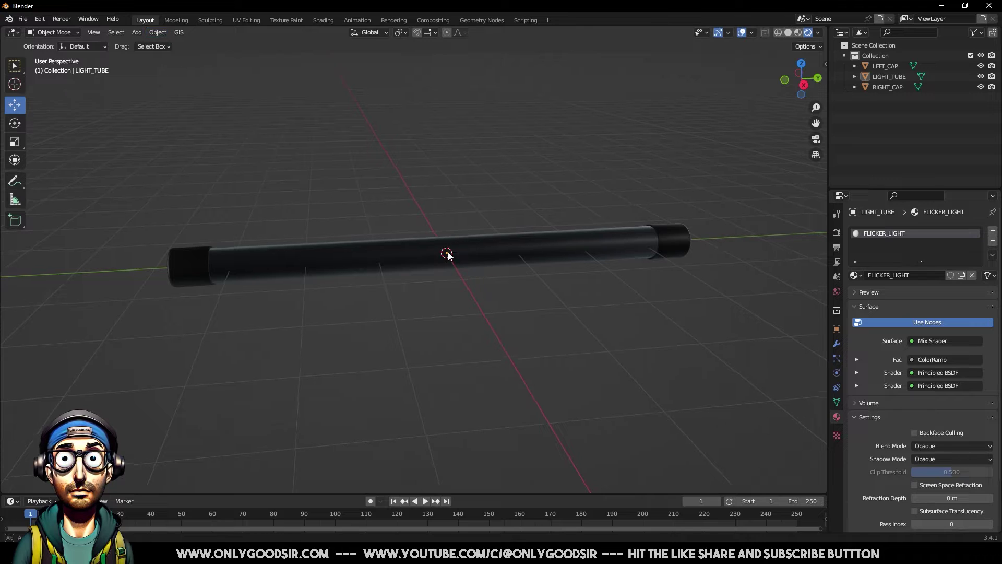
pyautogui.scroll(-2, 431, 292)
pyautogui.click(384, 267)
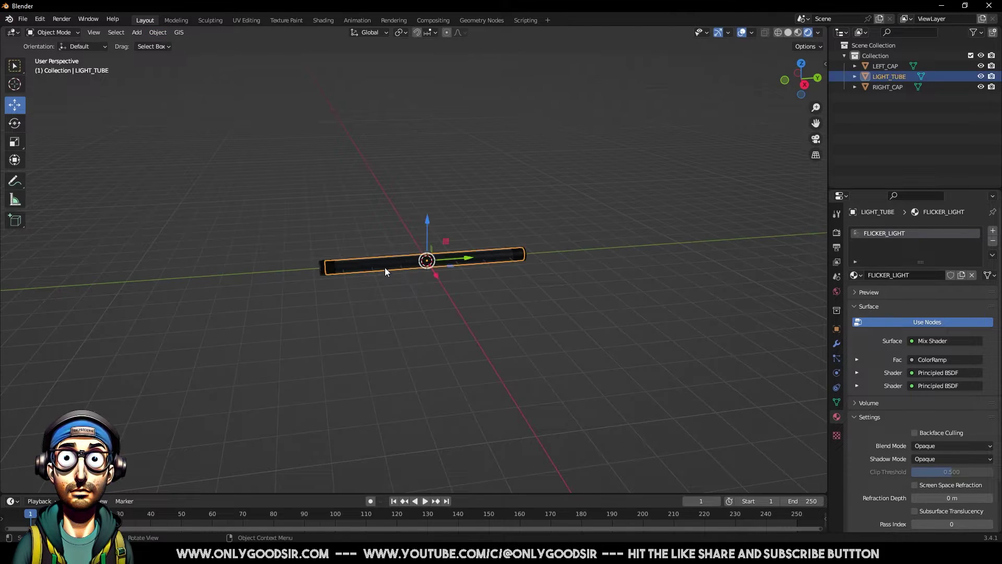
pyautogui.click(424, 245)
pyautogui.moveTo(289, 166); pyautogui.dragTo(568, 323)
pyautogui.rightClick(402, 253)
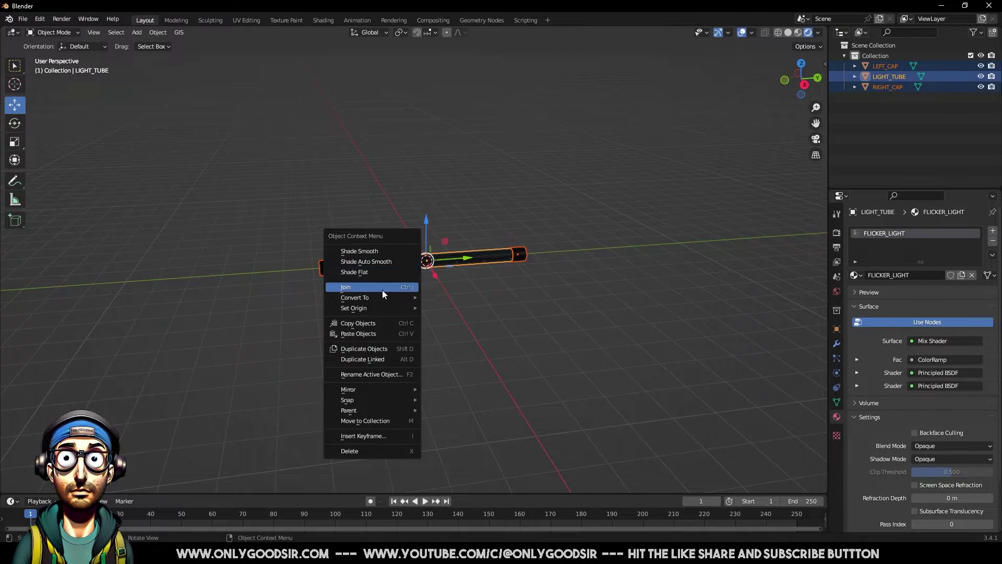
pyautogui.click(381, 288)
pyautogui.click(442, 315)
pyautogui.click(408, 256)
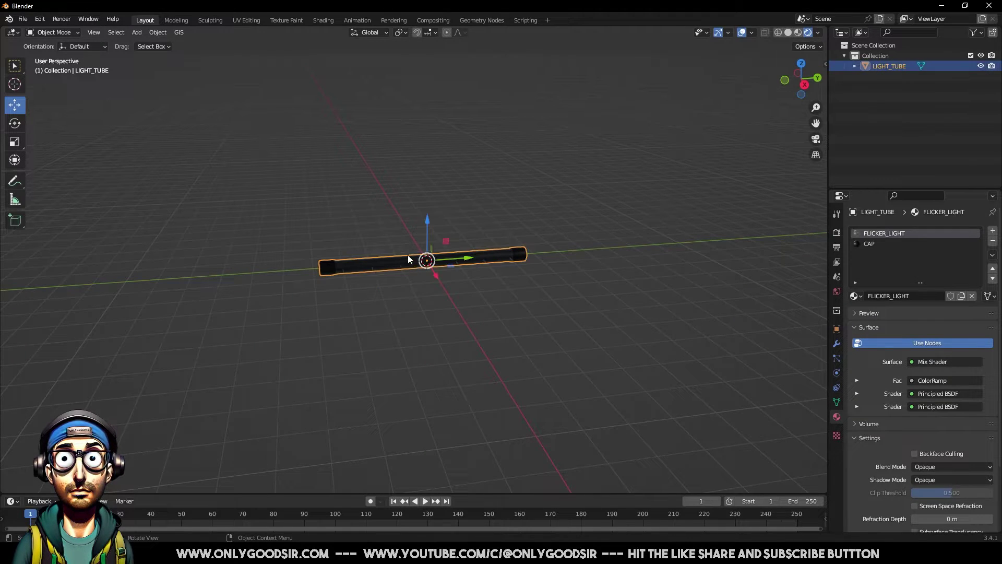
pyautogui.click(470, 287)
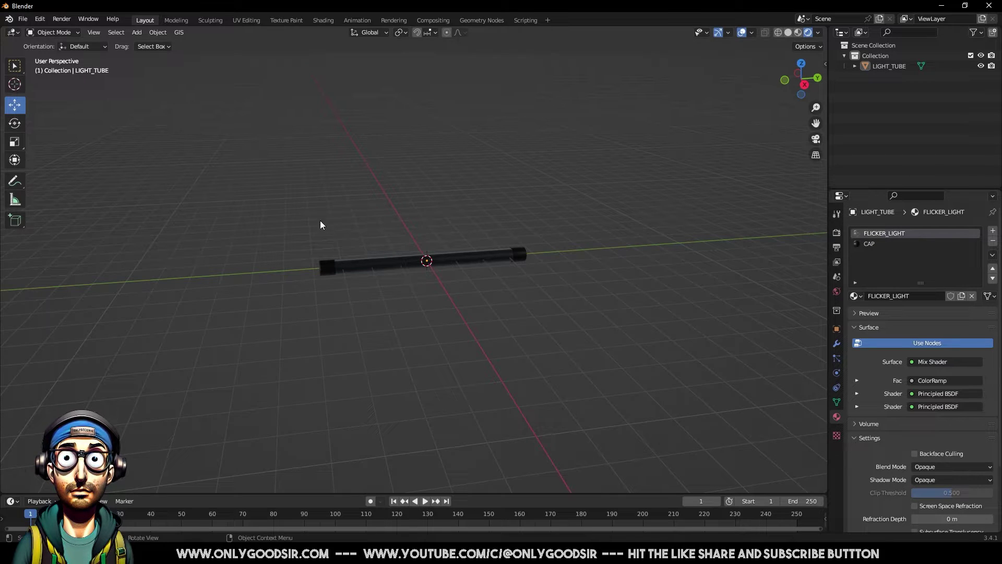
pyautogui.moveTo(329, 202); pyautogui.dragTo(476, 324)
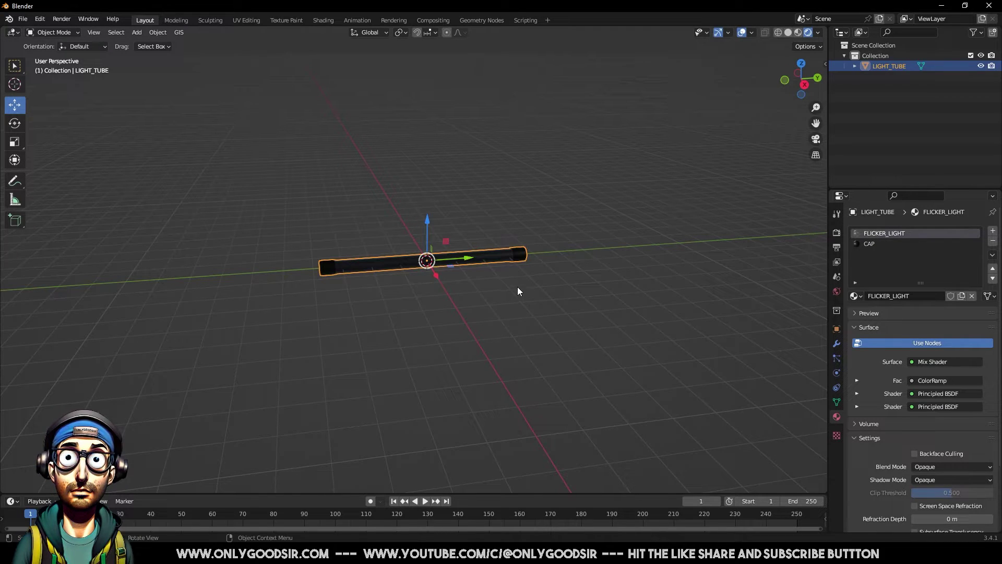
# Scale the tube to 0.760 and raise it along Z.
pyautogui.press('s')
pyautogui.click(497, 280)
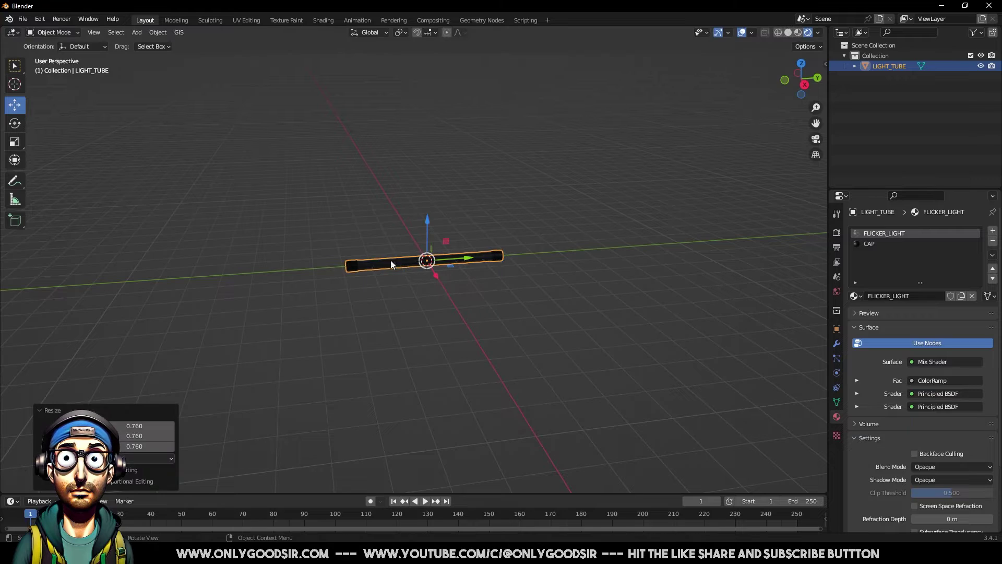
pyautogui.moveTo(436, 230); pyautogui.dragTo(445, 142)
pyautogui.click(235, 107)
# Add a plane mesh and scale it up to 12.34.
pyautogui.click(136, 32)
pyautogui.moveTo(150, 45)
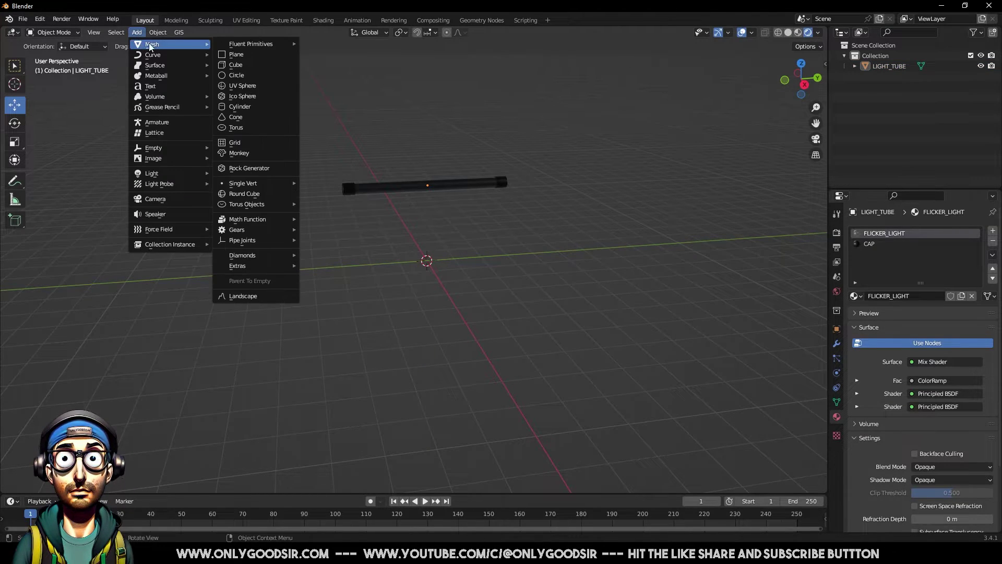
pyautogui.click(239, 55)
pyautogui.press('s')
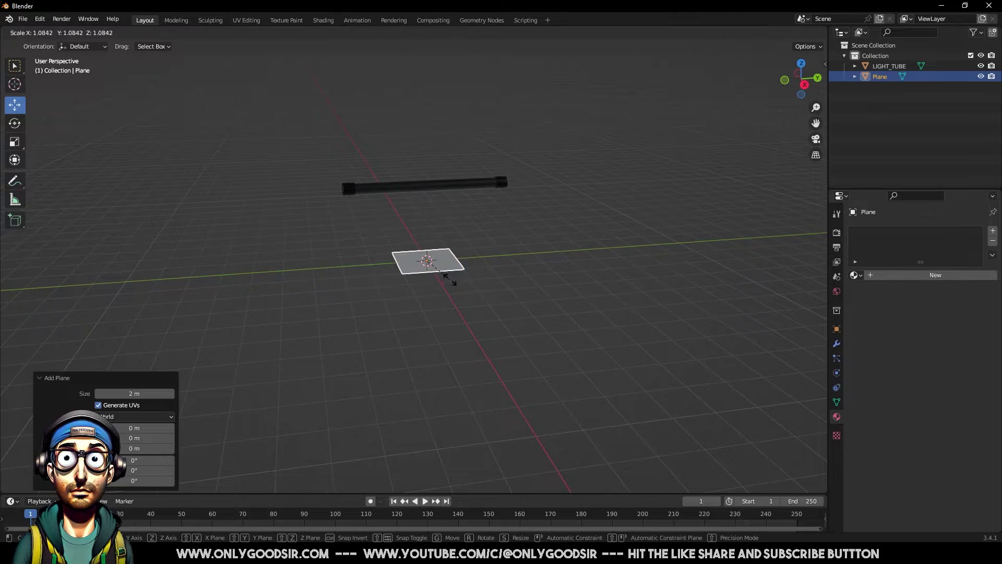
pyautogui.click(763, 246)
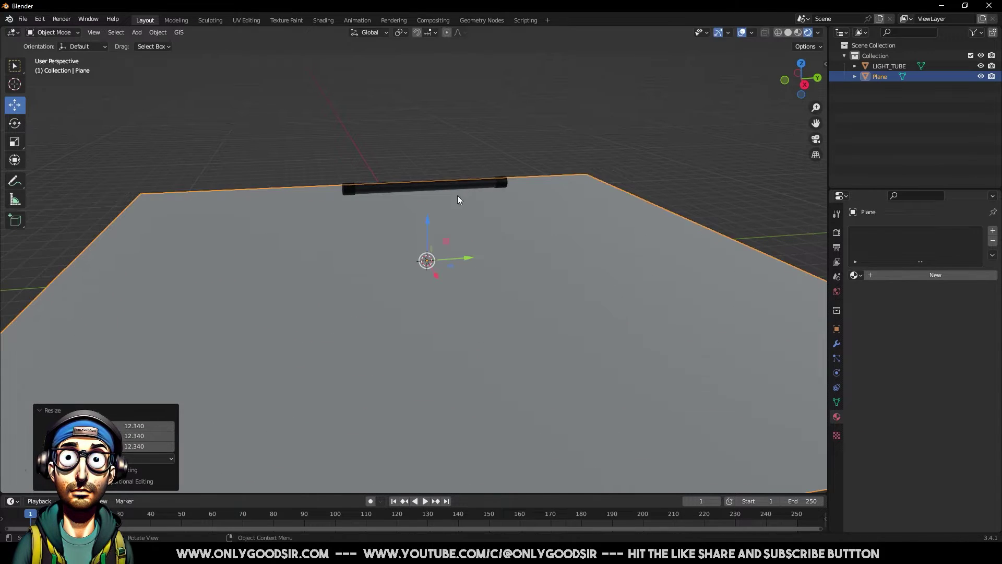
# Give the plane a new FLOOR material: near-black colour, Metallic 0.236, Roughness 0.177.
pyautogui.click(913, 276)
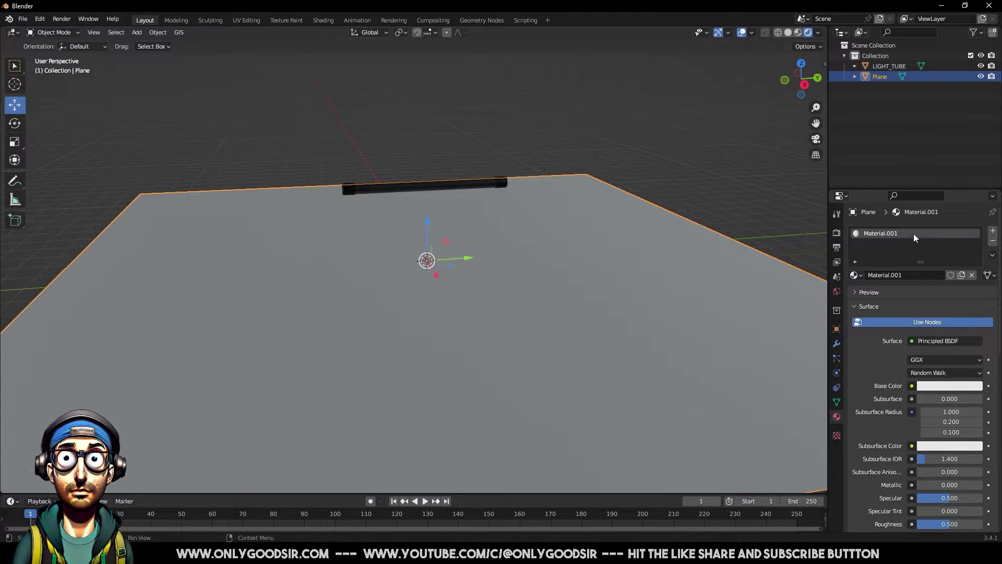
pyautogui.write('FL')
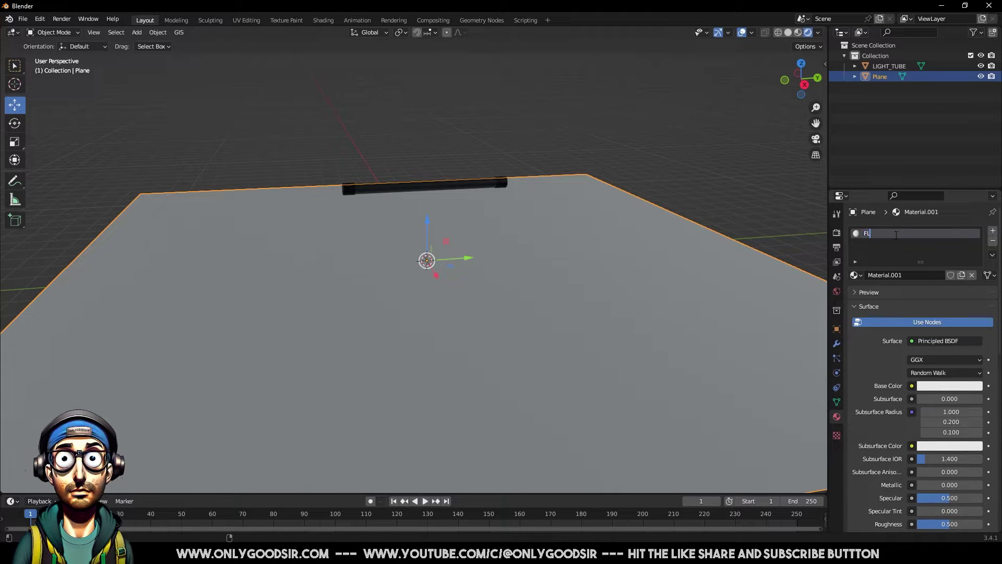
pyautogui.write('OOR')
pyautogui.press('Return')
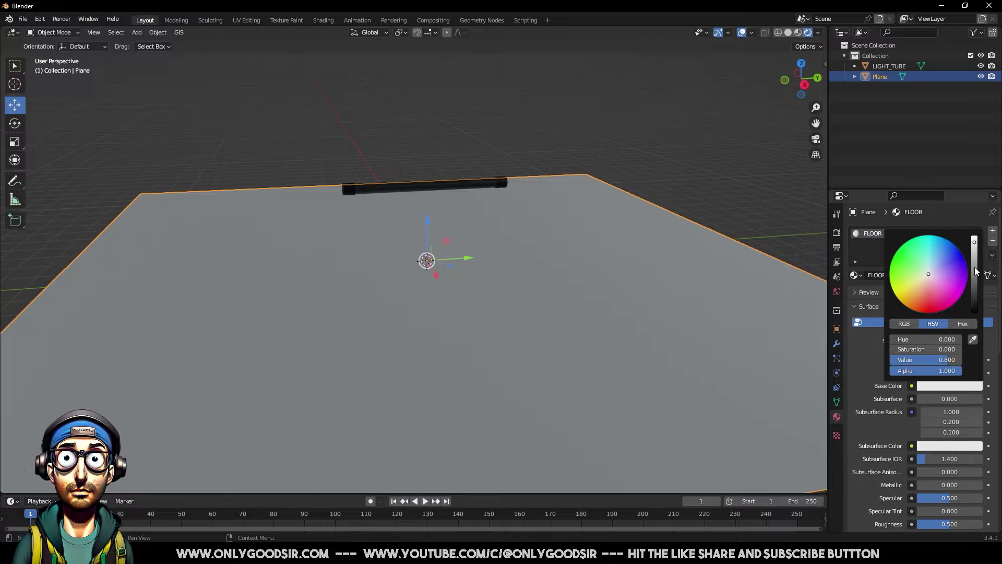
pyautogui.moveTo(975, 271); pyautogui.dragTo(974, 303)
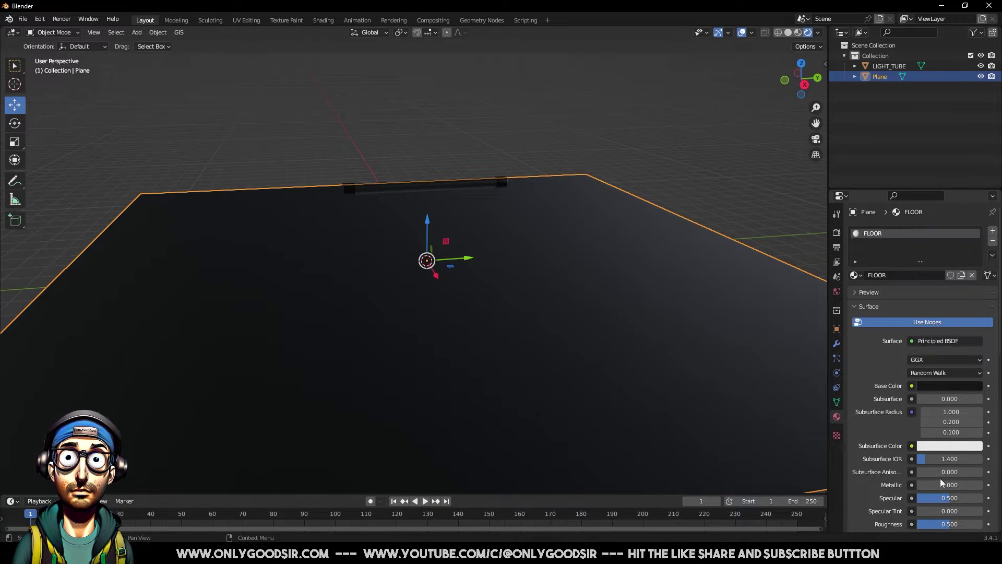
pyautogui.scroll(-5, 940, 478)
pyautogui.moveTo(940, 370); pyautogui.dragTo(948, 369)
pyautogui.moveTo(950, 408); pyautogui.dragTo(928, 408)
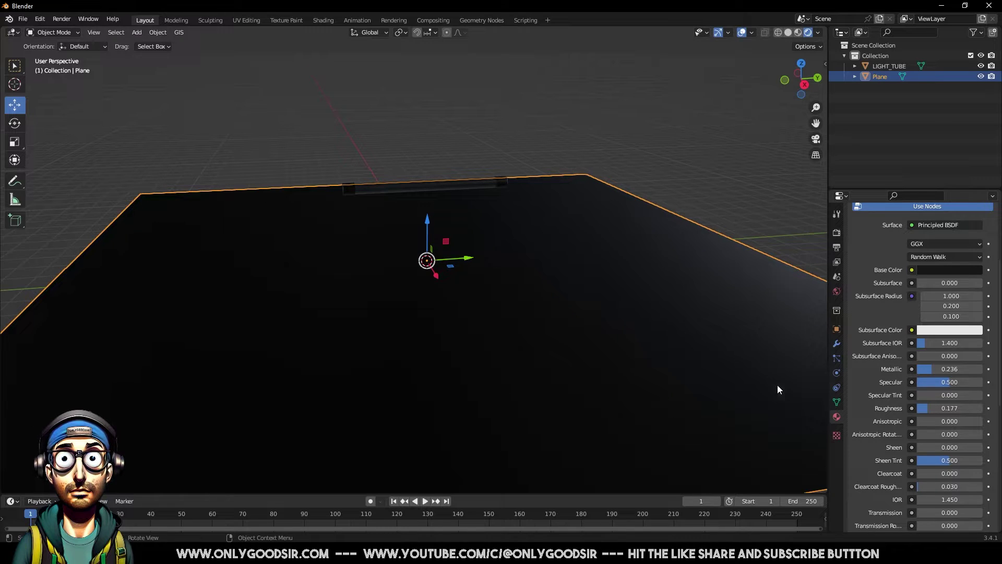
# Enable Ambient Occlusion and Screen Space Reflections with Trace Precision 1.000.
pyautogui.click(835, 233)
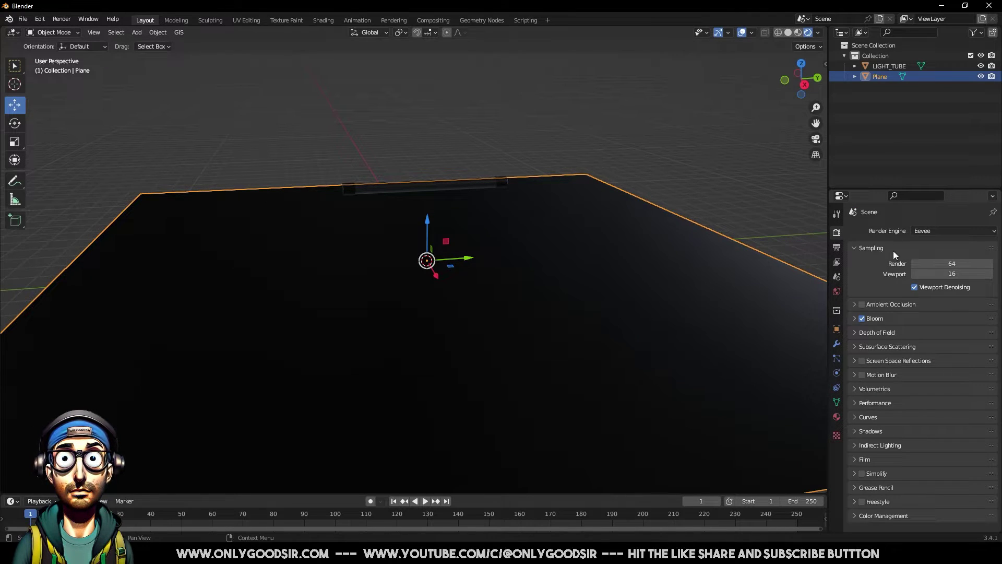
pyautogui.click(862, 304)
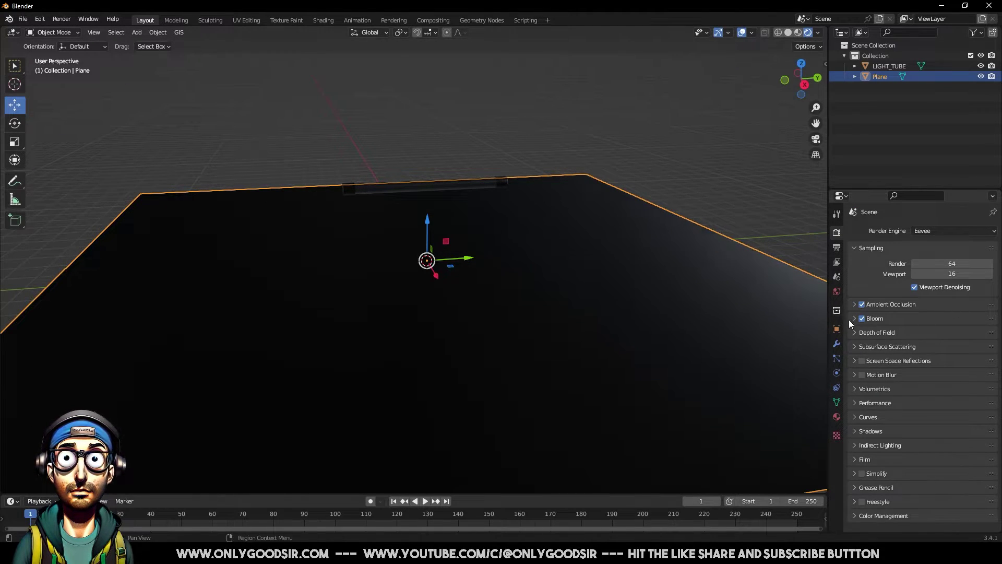
pyautogui.click(862, 361)
pyautogui.click(856, 361)
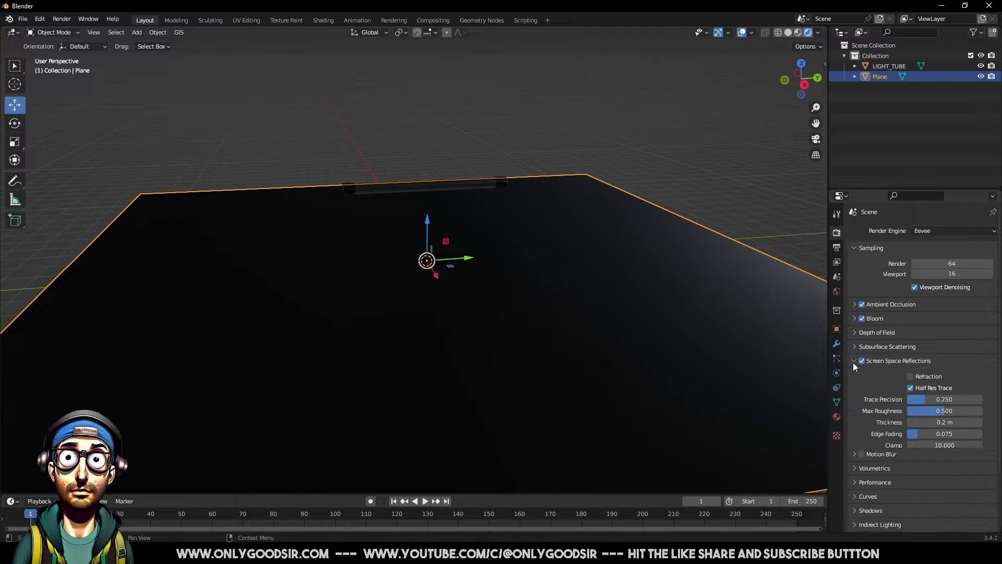
pyautogui.moveTo(934, 400); pyautogui.dragTo(983, 399)
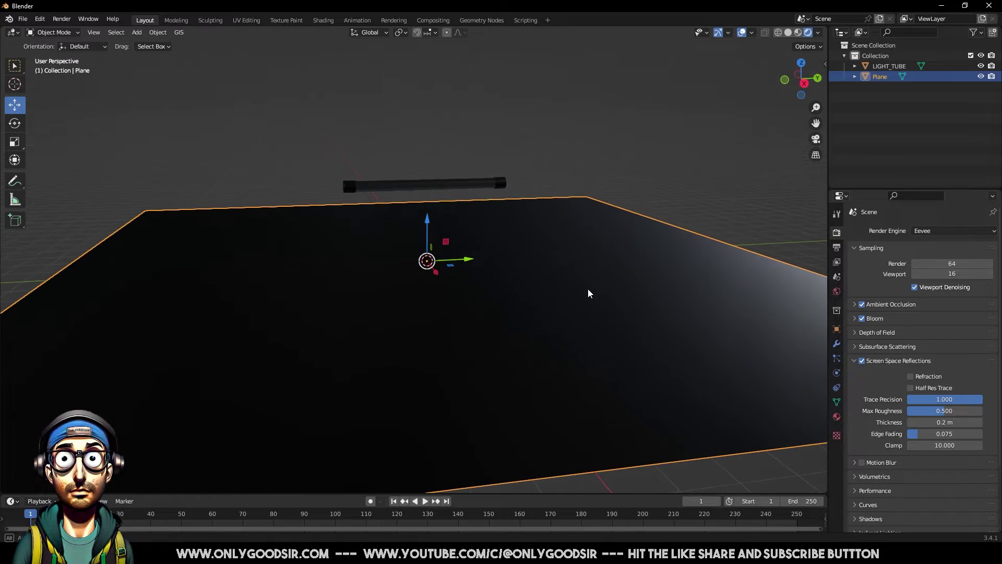
# Select the light tube and move it along Z toward the floor.
pyautogui.click(439, 189)
pyautogui.moveTo(427, 140); pyautogui.dragTo(430, 149)
pyautogui.click(552, 120)
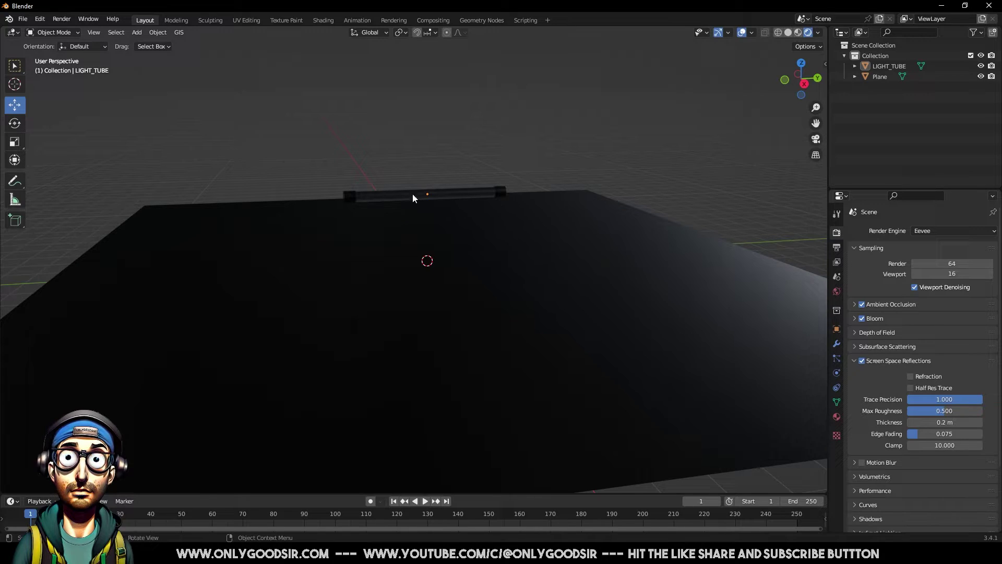
# Set the tube's flicker Noise Texture to W 6.600 and Scale 3.600.
pyautogui.click(433, 190)
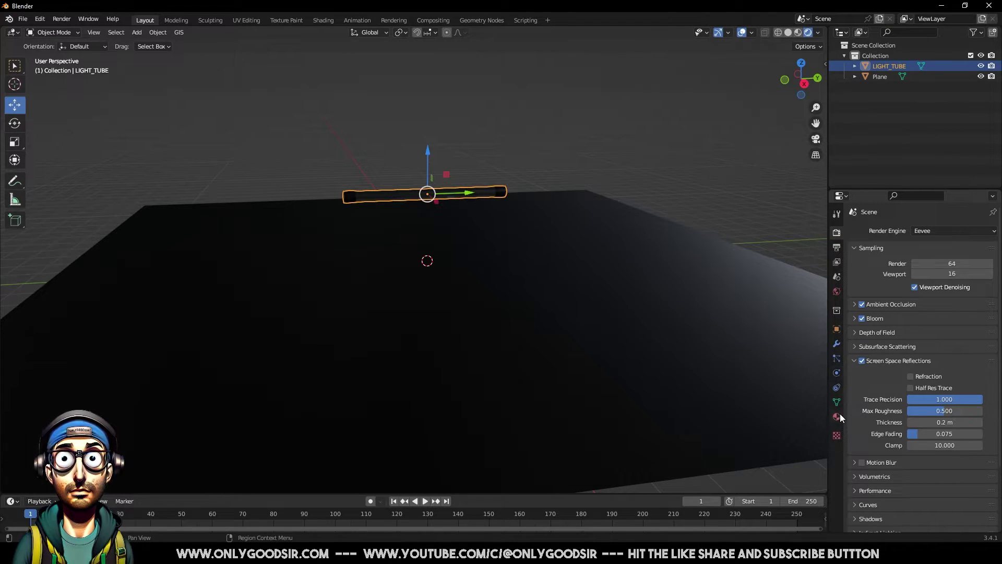
pyautogui.click(836, 416)
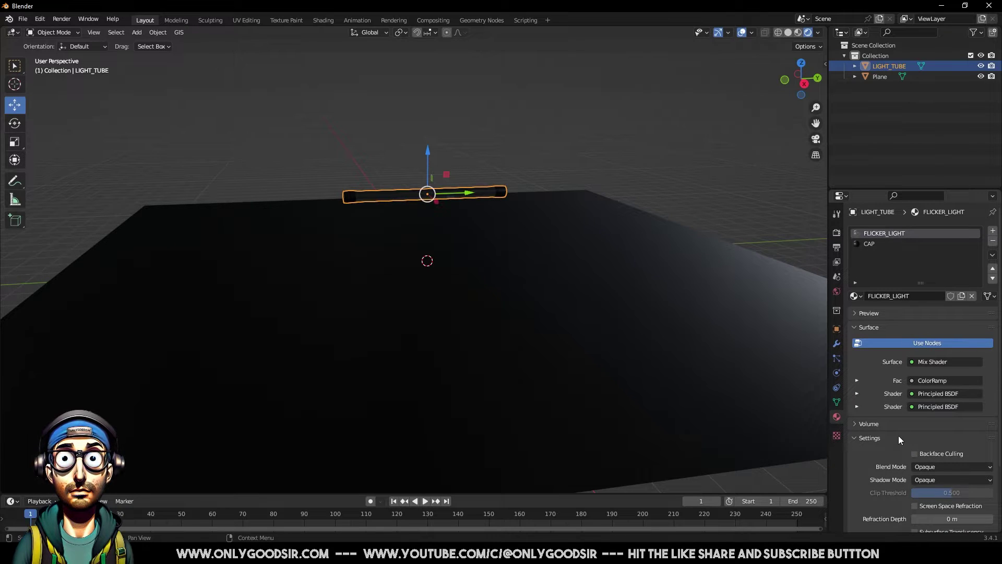
pyautogui.scroll(-4, 899, 439)
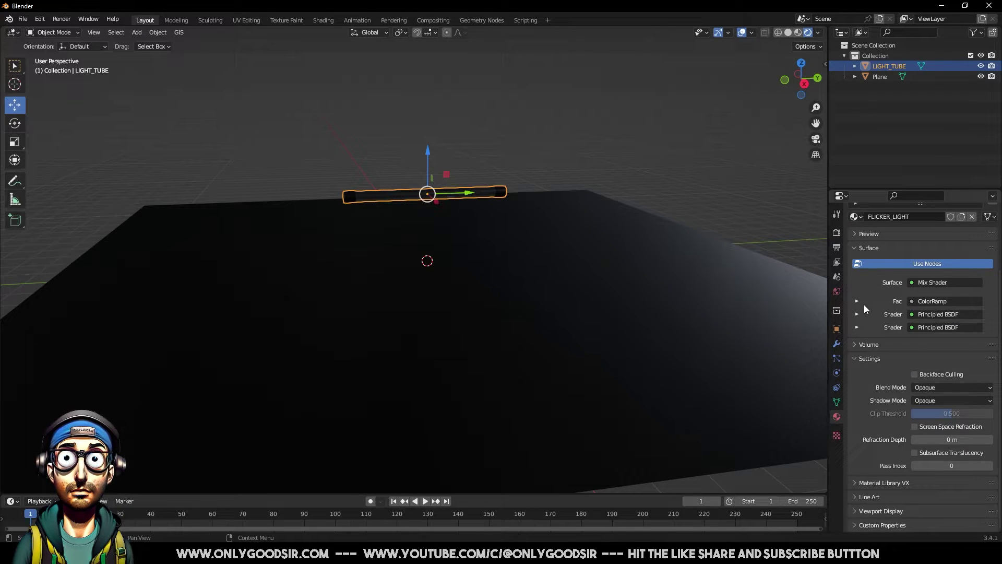
pyautogui.click(856, 300)
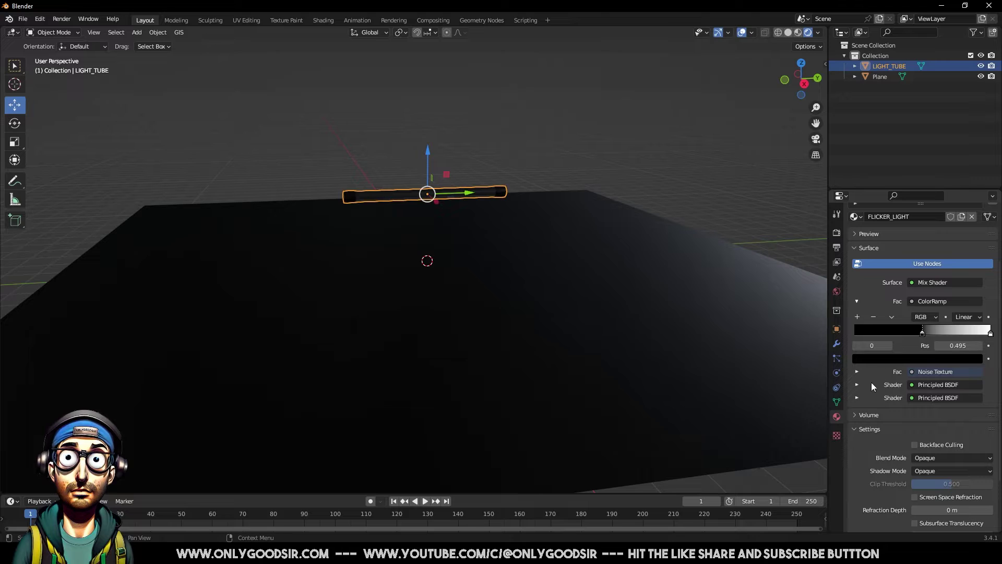
pyautogui.click(857, 371)
pyautogui.scroll(-3, 916, 354)
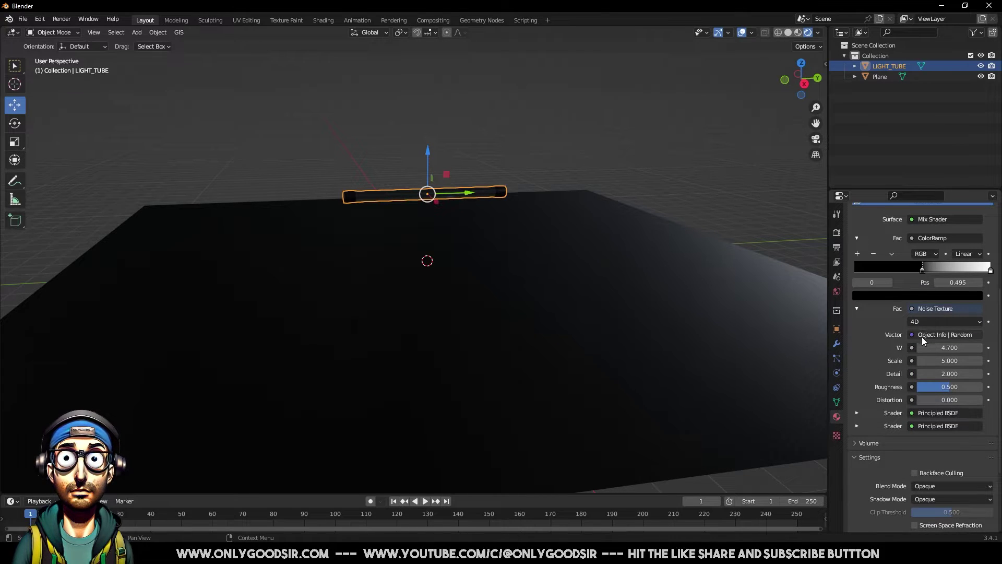
pyautogui.moveTo(939, 347); pyautogui.dragTo(898, 348)
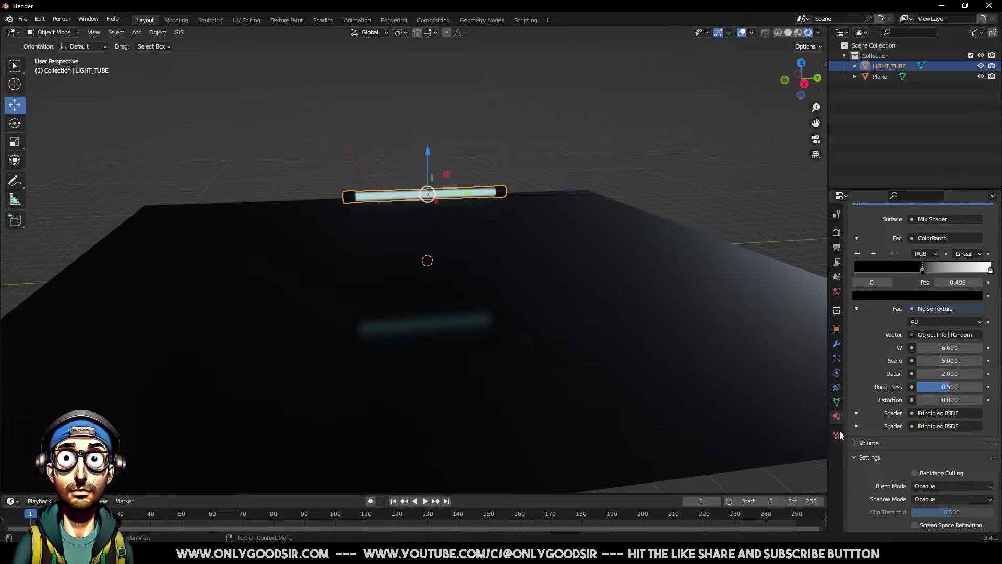
pyautogui.moveTo(939, 361); pyautogui.dragTo(901, 361)
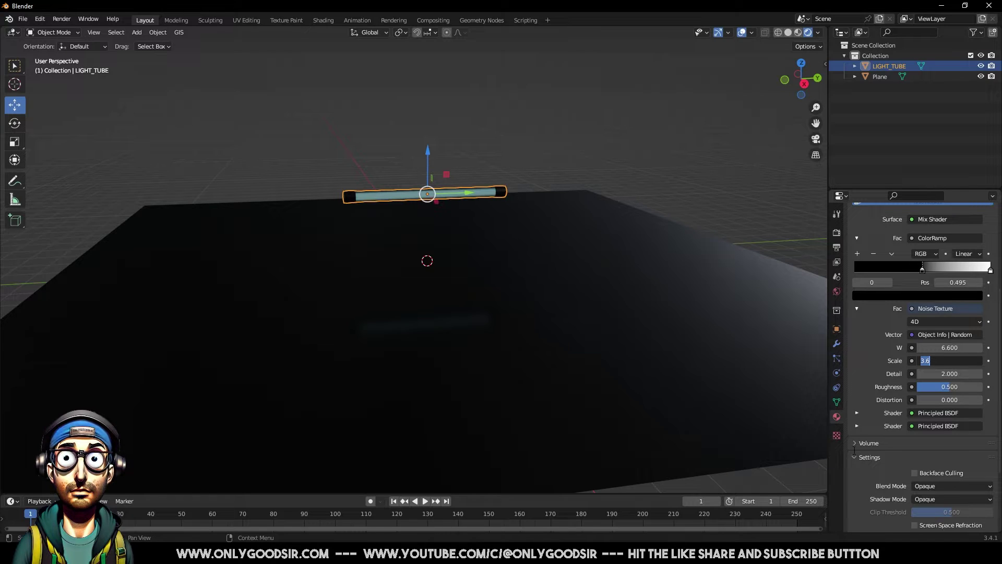
pyautogui.click(859, 425)
# Raise the second Principled BSDF's Emission Strength to 22.300.
pyautogui.click(857, 425)
pyautogui.scroll(-6, 859, 426)
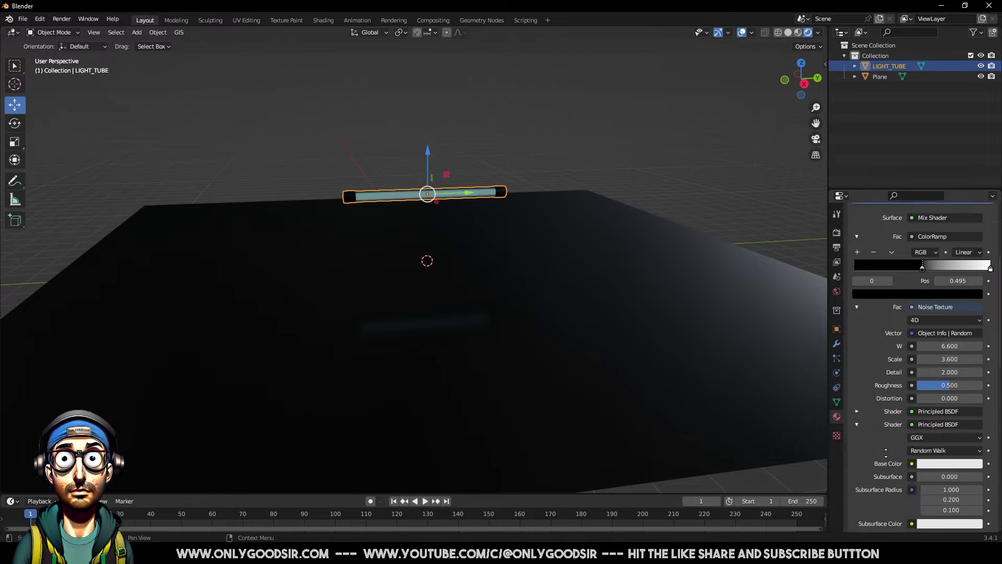
pyautogui.scroll(-2, 862, 436)
pyautogui.scroll(-4, 876, 418)
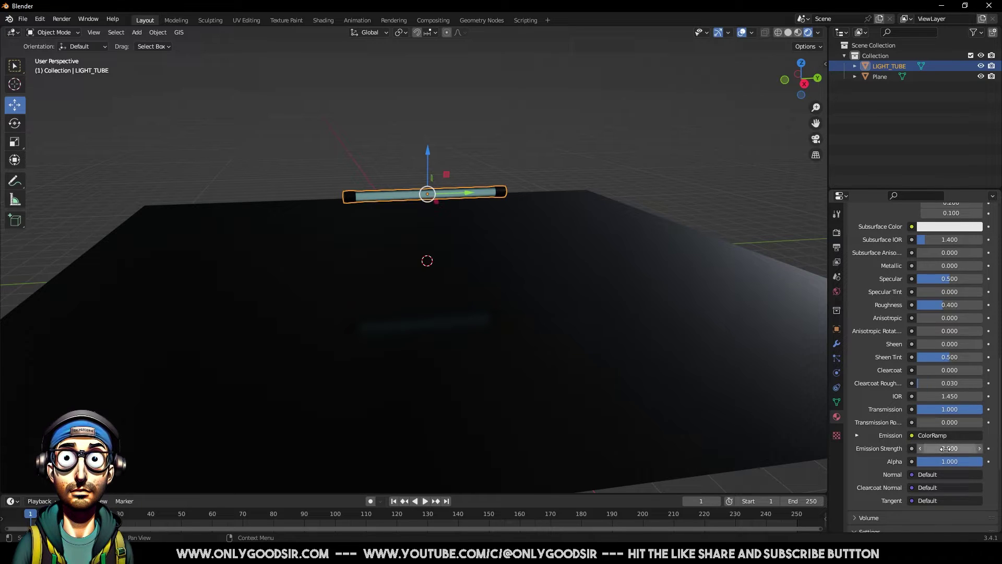
pyautogui.moveTo(945, 449); pyautogui.dragTo(991, 447)
# Check the glow in the Render properties and orbit to inspect the tube.
pyautogui.click(559, 256)
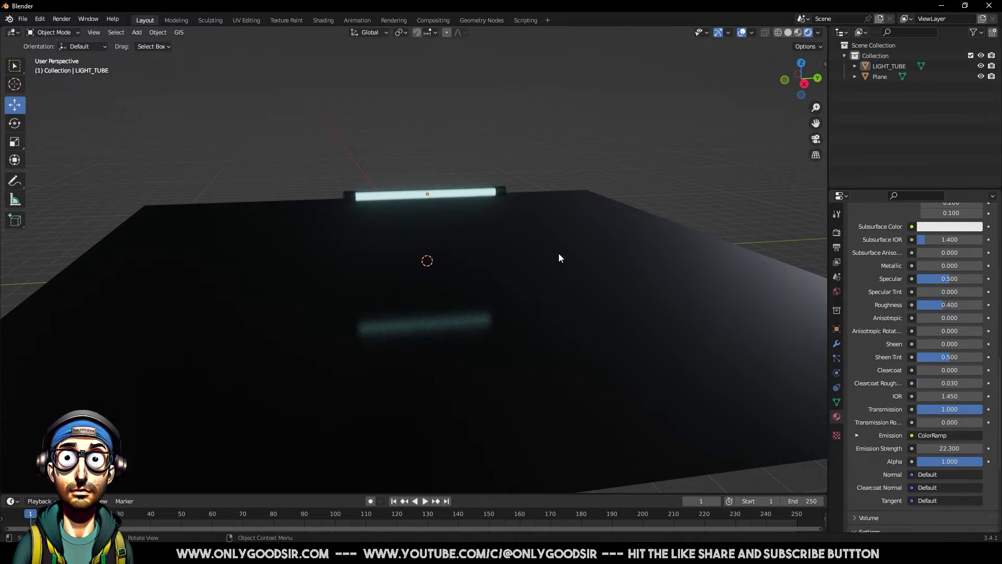
pyautogui.click(836, 237)
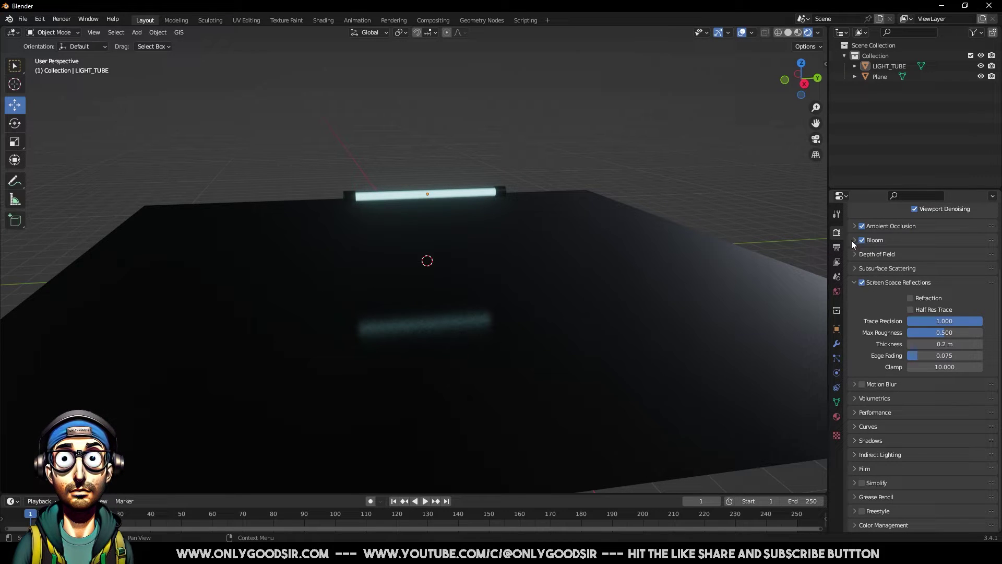
pyautogui.moveTo(563, 163); pyautogui.dragTo(493, 205, button='middle')
pyautogui.click(500, 192)
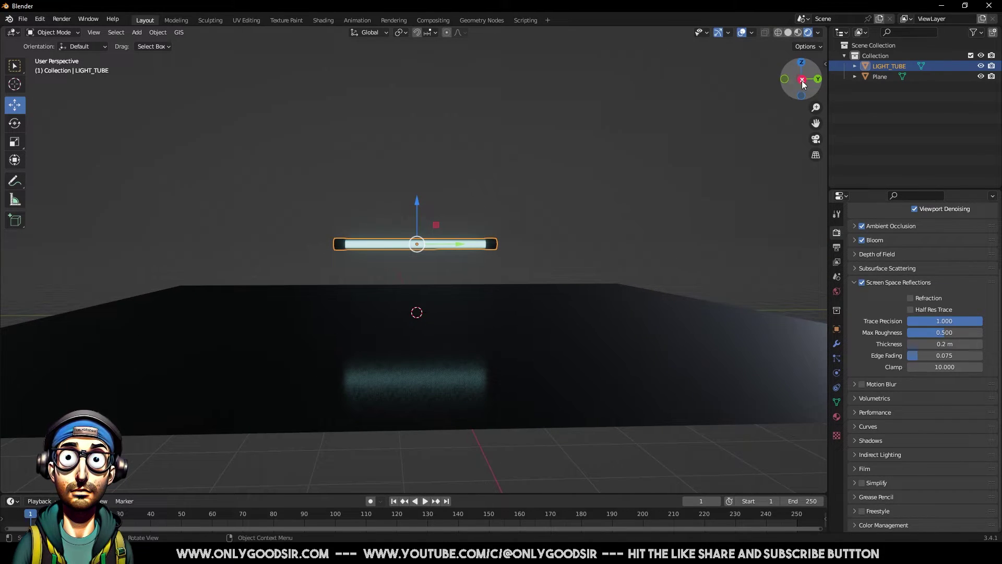
# In Right Orthographic view, duplicate the tube upward and add a third copy between them.
pyautogui.click(802, 80)
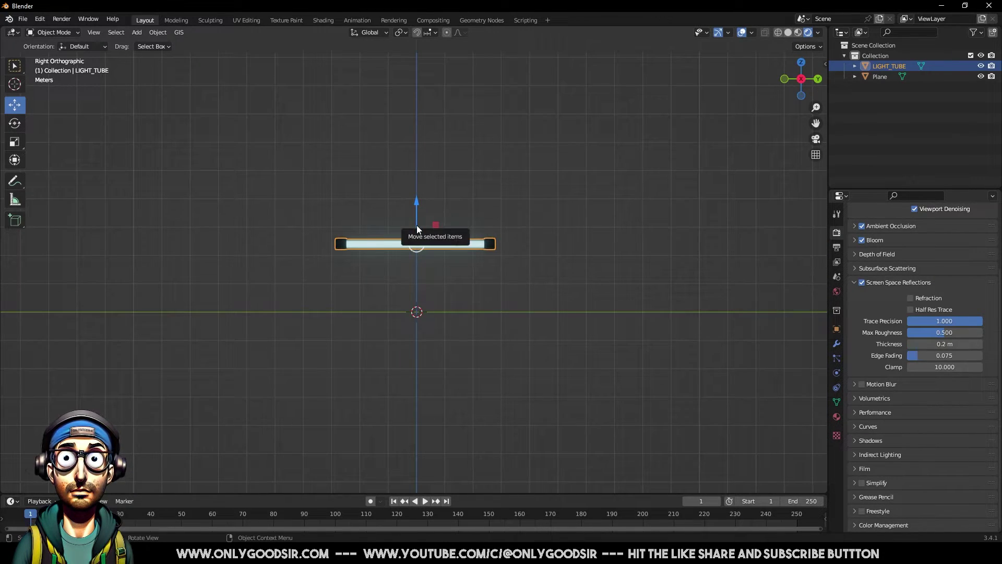
pyautogui.hotkey('shift', 'd')
pyautogui.rightClick(416, 224)
pyautogui.moveTo(419, 205); pyautogui.dragTo(433, 82)
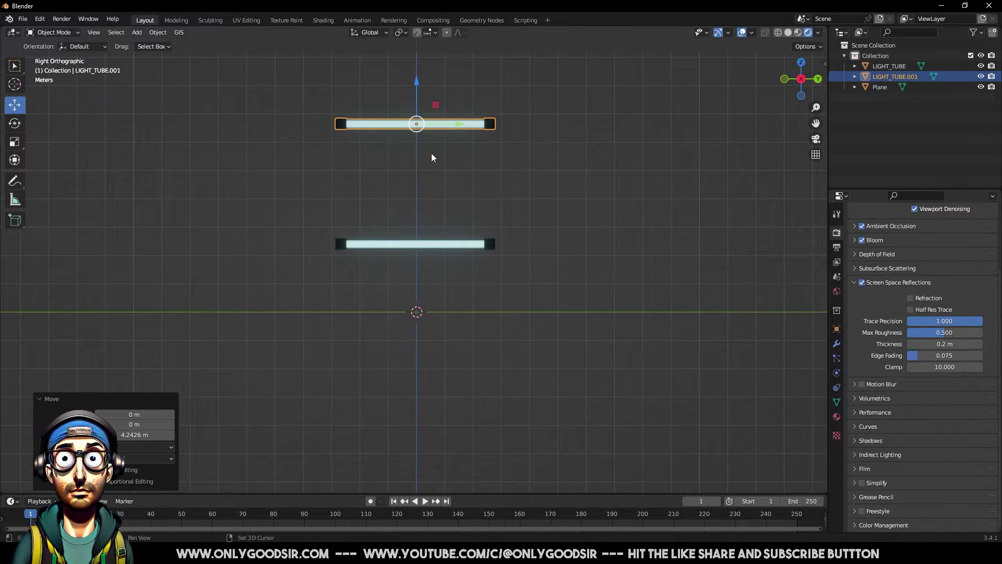
pyautogui.hotkey('shift', 'd')
pyautogui.rightClick(382, 200)
pyautogui.moveTo(423, 110); pyautogui.dragTo(239, 159)
# Tilt the middle tube diagonally, then copy it upright as the frame's left side.
pyautogui.click(17, 127)
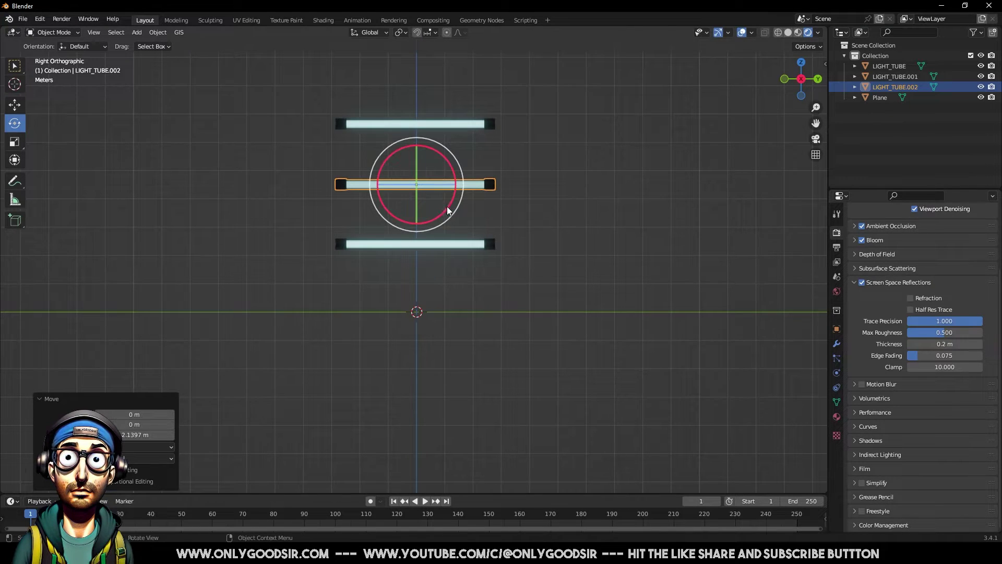
pyautogui.moveTo(447, 206); pyautogui.dragTo(463, 190)
pyautogui.hotkey('shift', 'd')
pyautogui.rightClick(455, 203)
pyautogui.press('r')
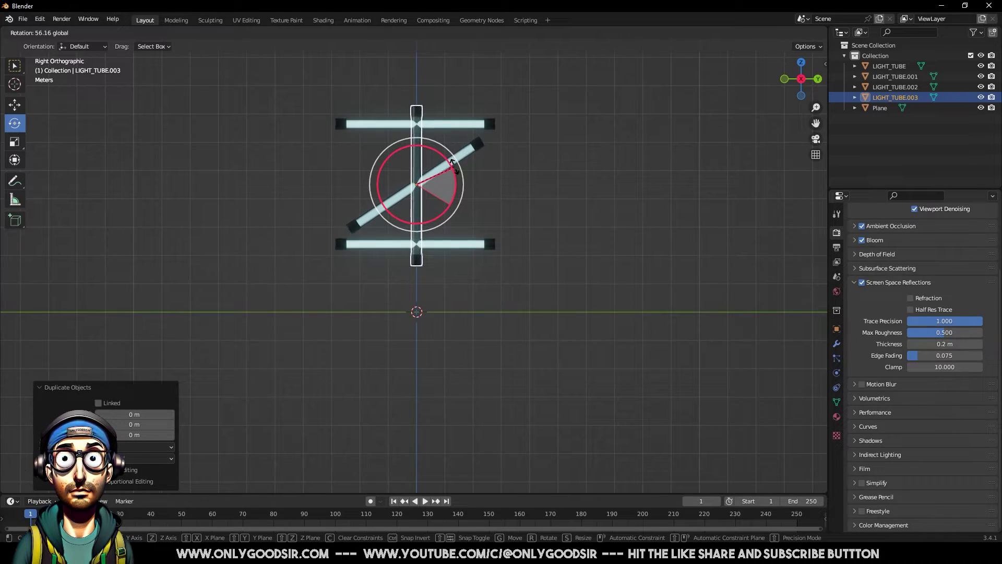
pyautogui.click(455, 170)
pyautogui.moveTo(450, 199); pyautogui.dragTo(362, 180)
pyautogui.click(15, 105)
# Align the top and bottom tubes and duplicate the left tube along Y for the right side.
pyautogui.click(418, 123)
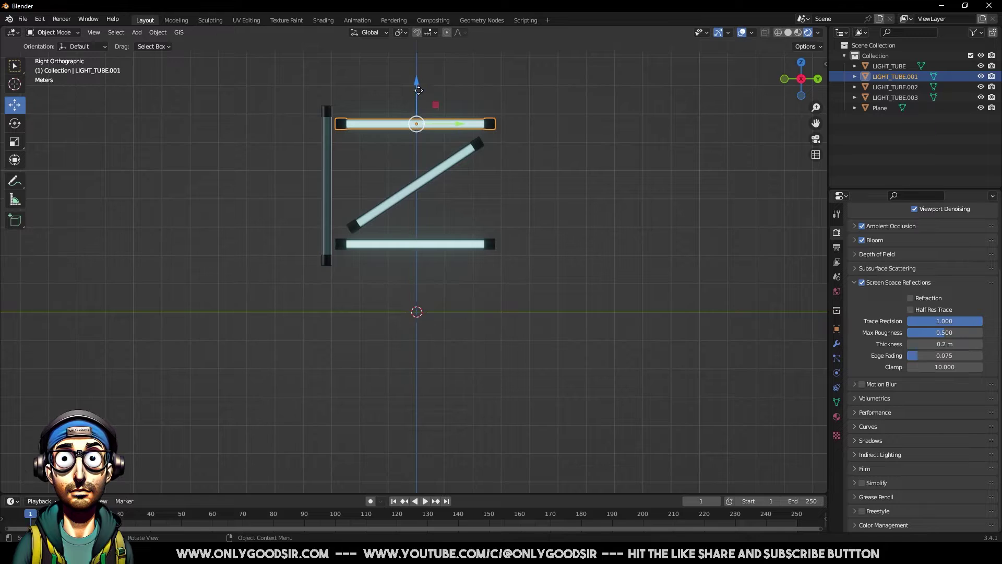
pyautogui.moveTo(419, 90); pyautogui.dragTo(419, 78)
pyautogui.click(415, 247)
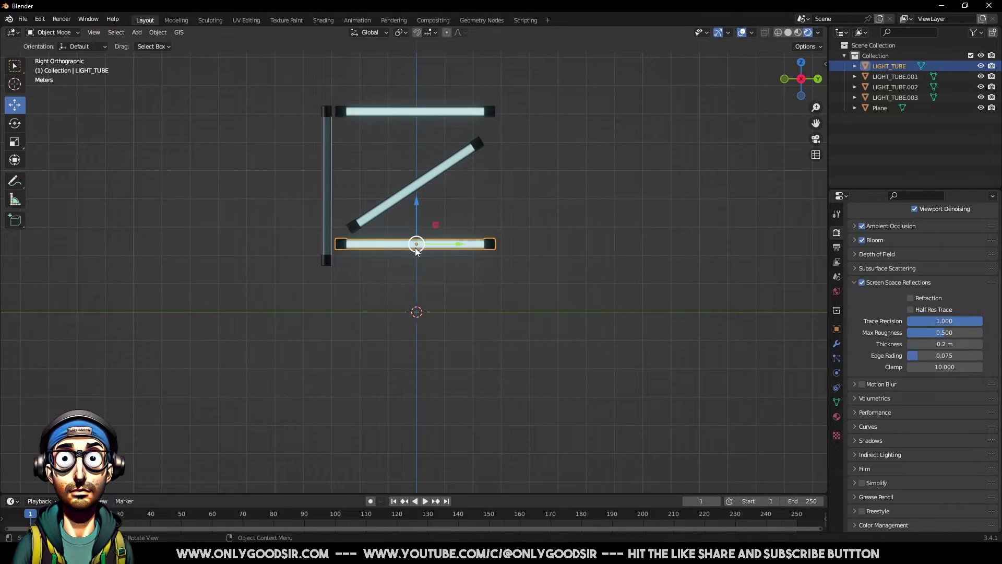
pyautogui.moveTo(418, 204); pyautogui.dragTo(441, 225)
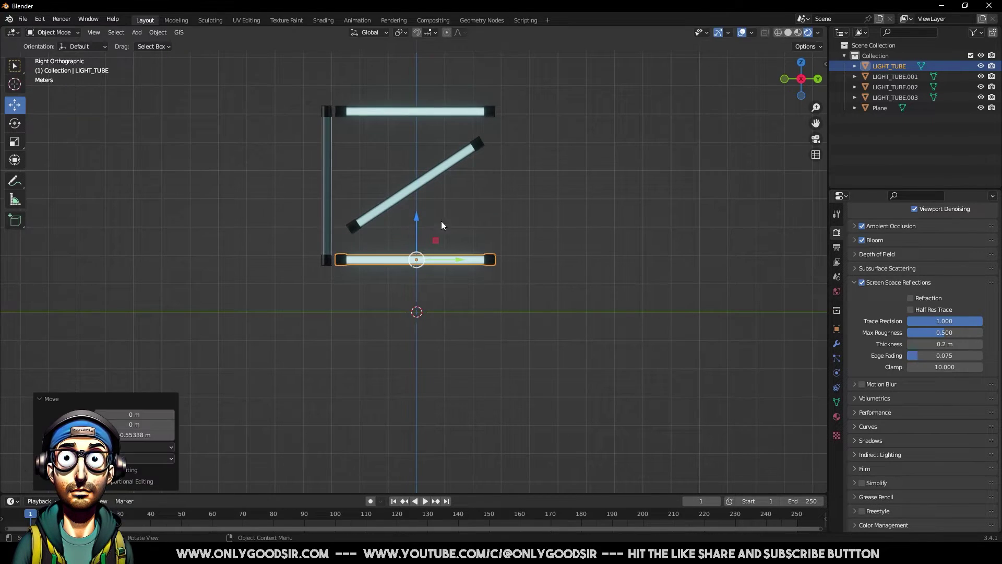
pyautogui.click(327, 171)
pyautogui.hotkey('shift', 'd')
pyautogui.press('y')
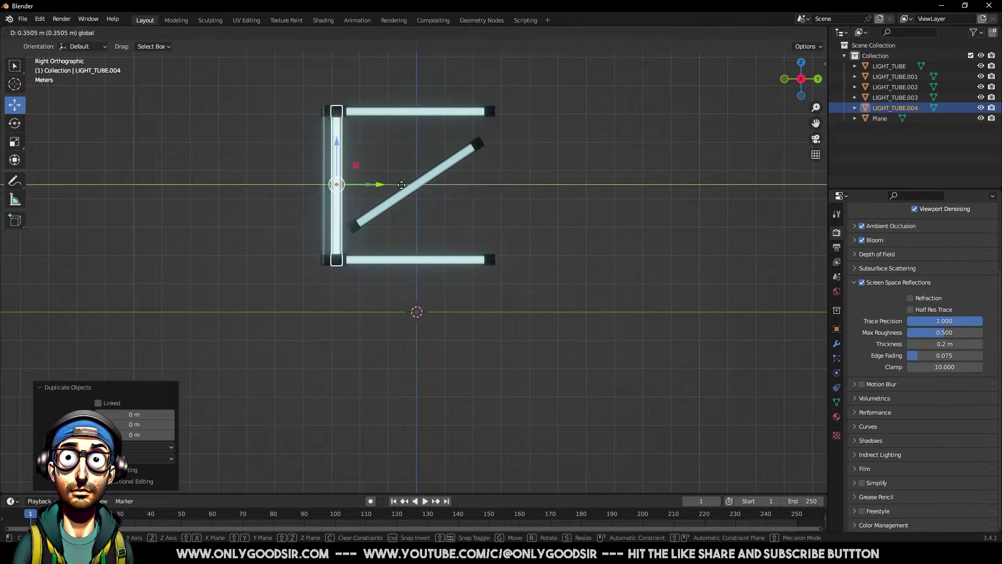
pyautogui.click(541, 184)
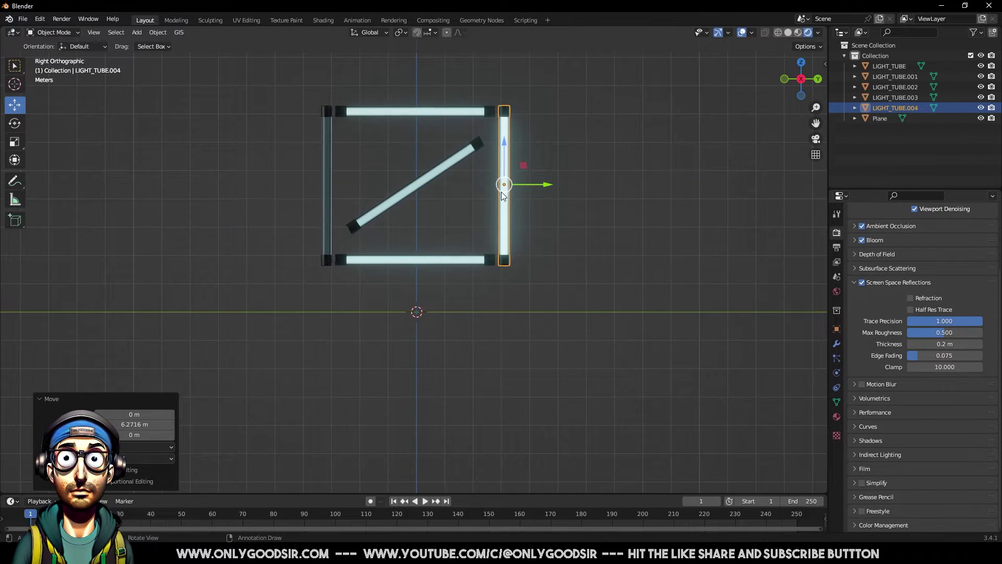
# Stretch, re-angle and shrink the diagonal tube to 0.944 to span the square.
pyautogui.click(429, 175)
pyautogui.press('s')
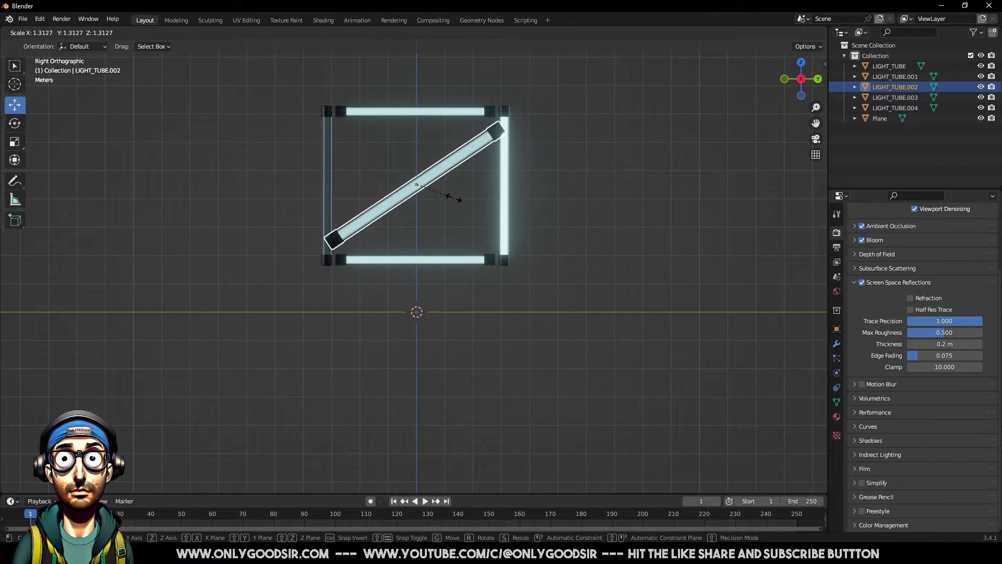
pyautogui.click(453, 198)
pyautogui.click(14, 123)
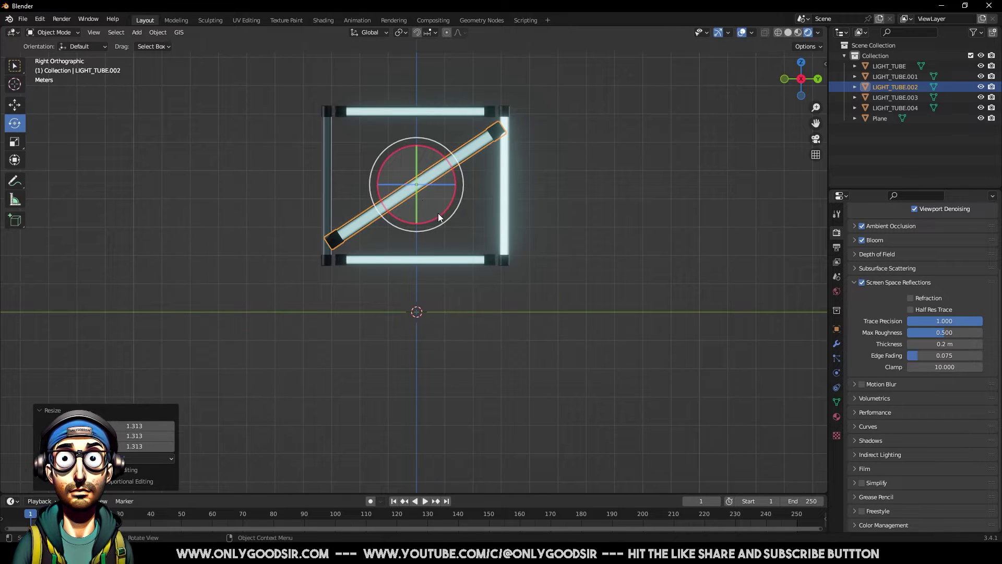
pyautogui.moveTo(437, 213); pyautogui.dragTo(441, 207)
pyautogui.press('s')
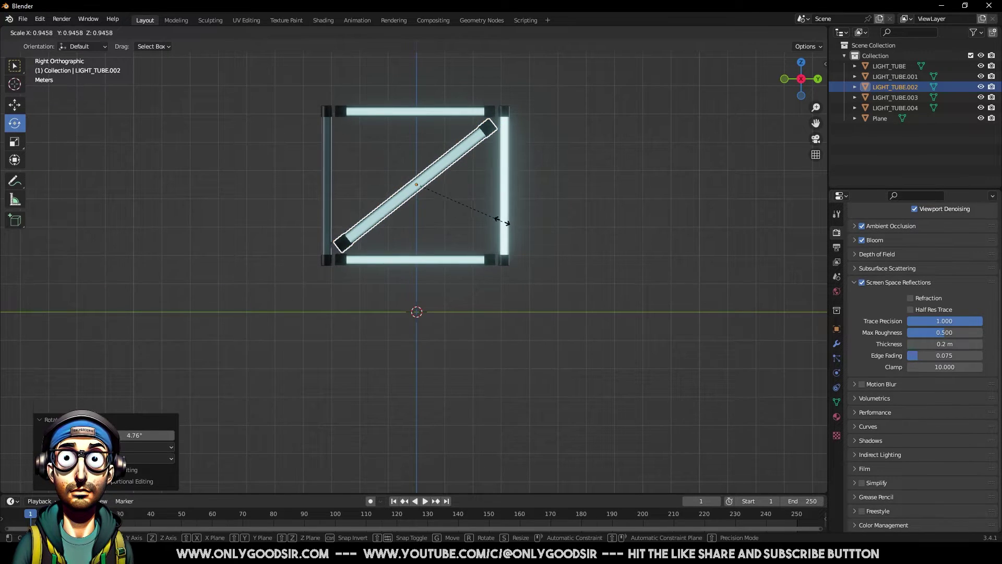
pyautogui.click(504, 222)
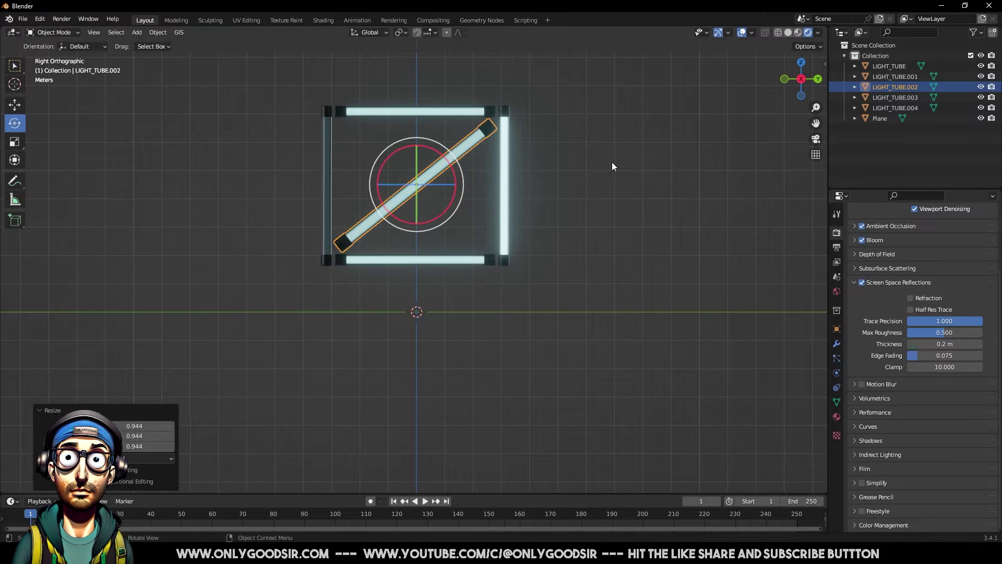
# Box-select all five tubes of the frame.
pyautogui.click(525, 203)
pyautogui.moveTo(261, 75); pyautogui.dragTo(545, 314)
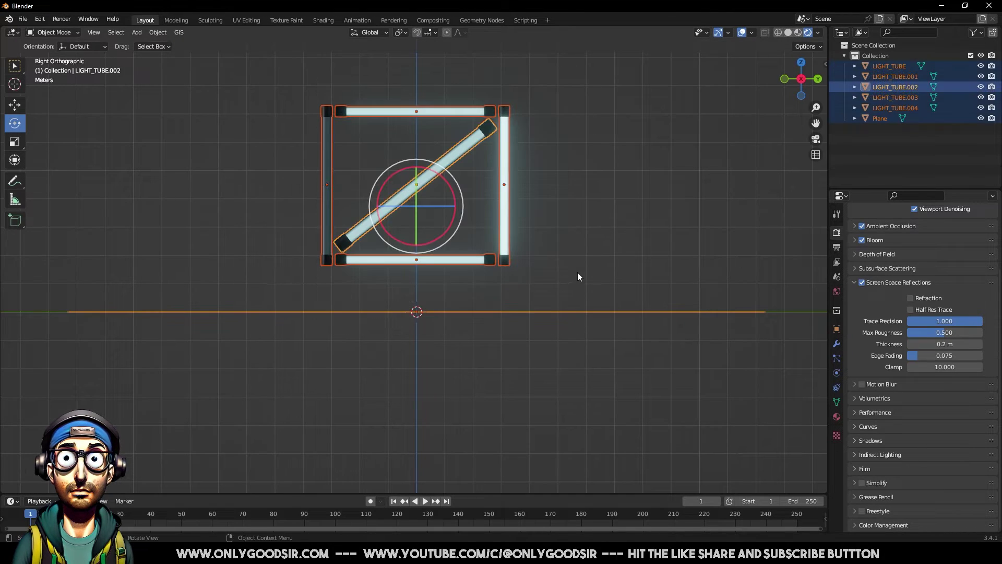
pyautogui.moveTo(249, 65); pyautogui.dragTo(428, 206)
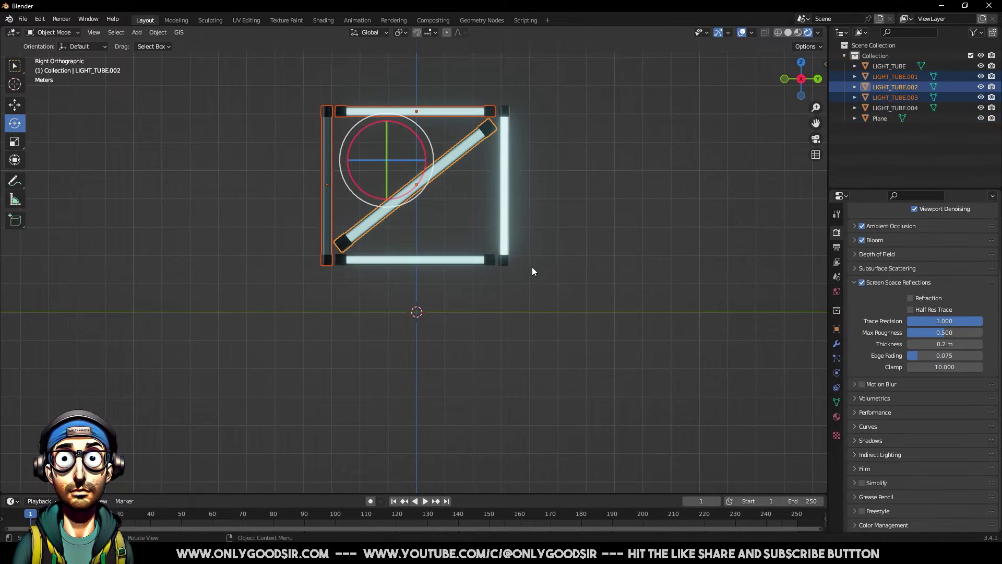
pyautogui.moveTo(245, 85); pyautogui.dragTo(565, 276)
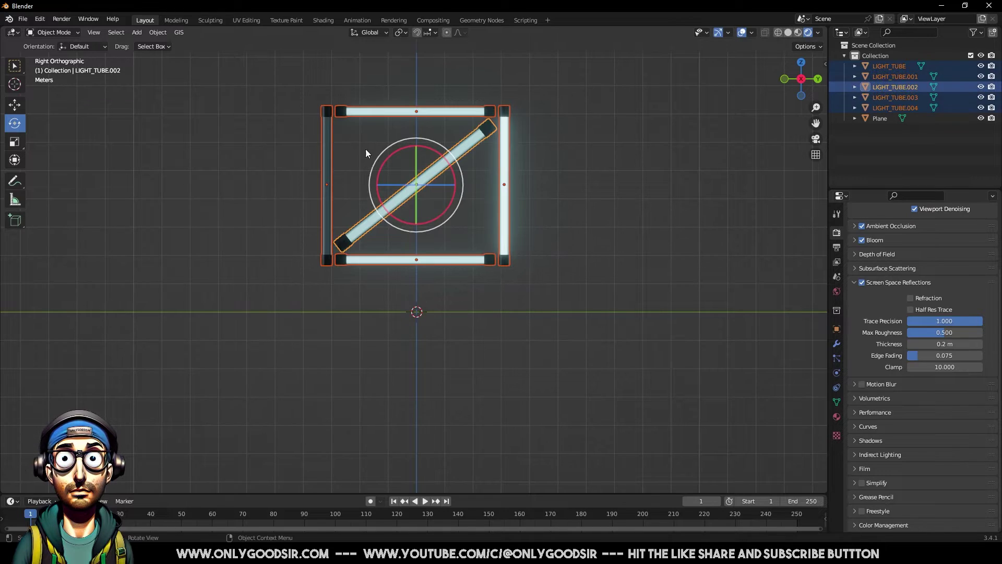
# Join the five selected tubes into a single square frame object.
pyautogui.rightClick(427, 168)
pyautogui.click(427, 167)
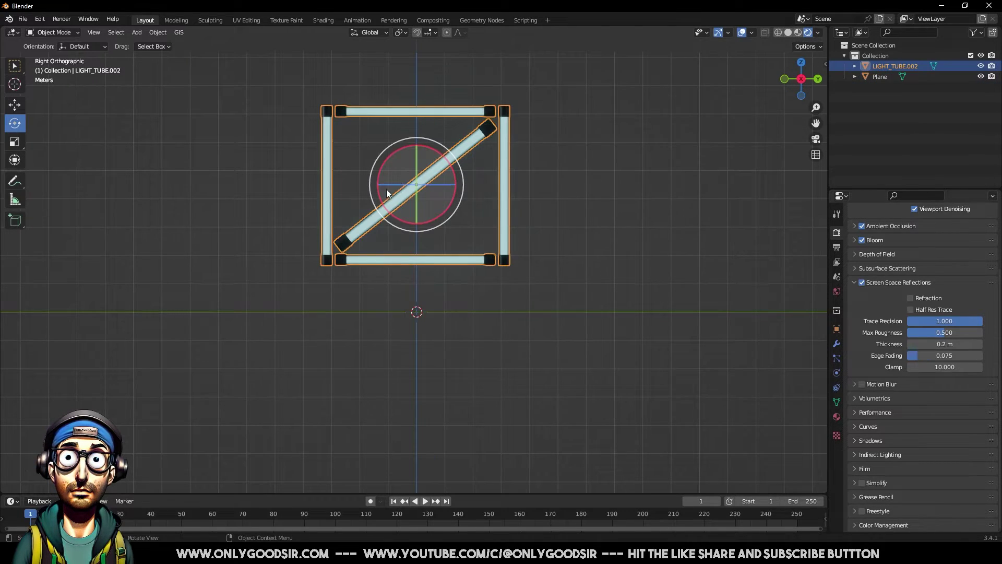
pyautogui.click(20, 107)
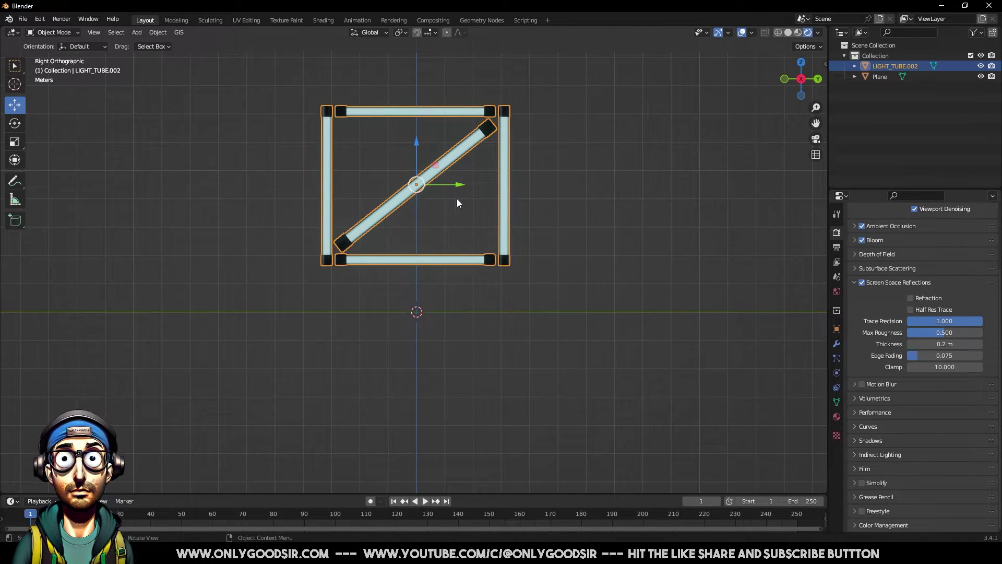
# Duplicate the frame sideways along Y, placing one copy to the right and one to the left.
pyautogui.hotkey('shift', 'd')
pyautogui.press('y')
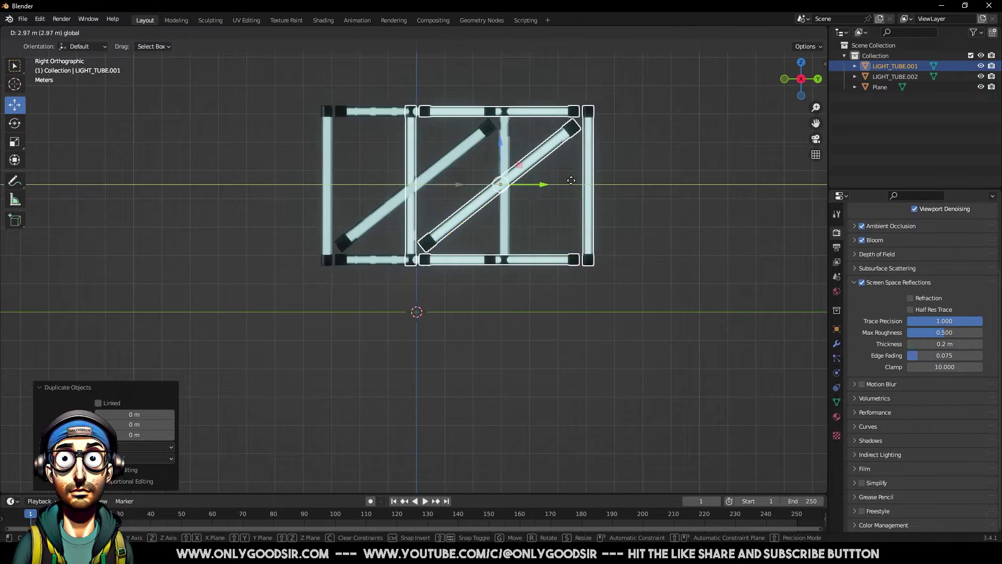
pyautogui.click(662, 196)
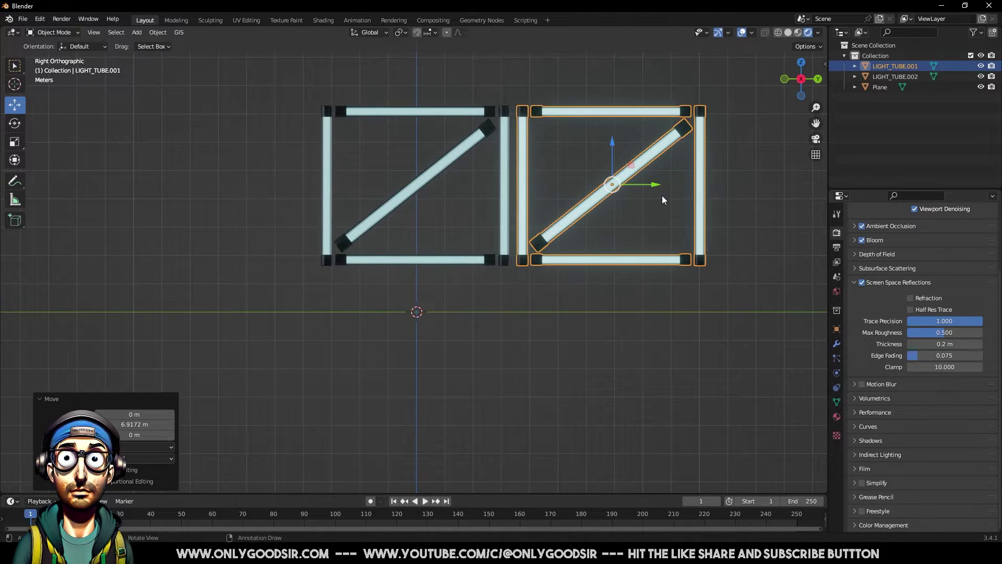
pyautogui.press('g')
pyautogui.press('y')
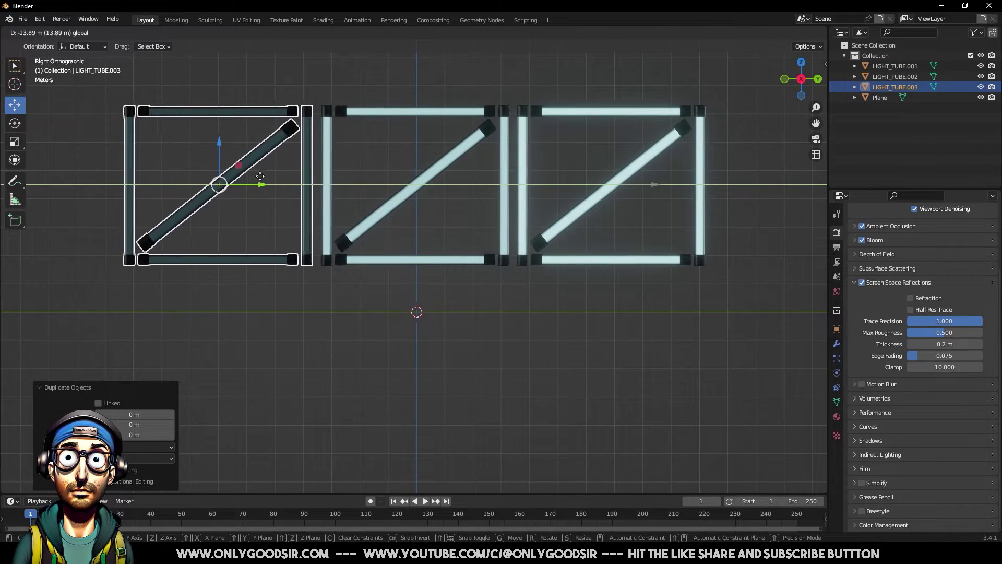
pyautogui.click(261, 180)
# Look down at the three frames from slightly above and box-select all of them.
pyautogui.click(438, 188)
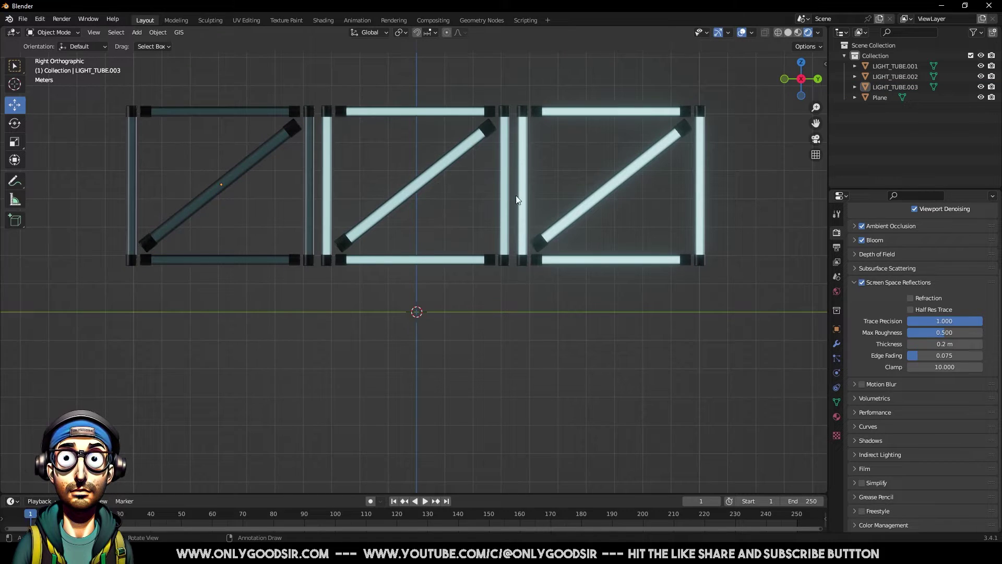
pyautogui.scroll(-2, 521, 239)
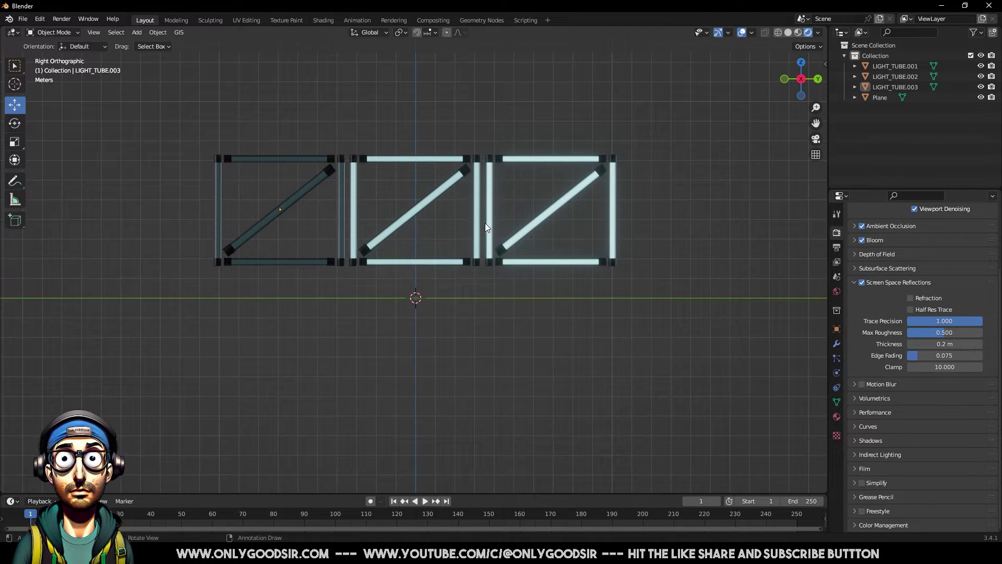
pyautogui.moveTo(484, 224); pyautogui.dragTo(481, 228, button='middle')
pyautogui.moveTo(265, 140); pyautogui.dragTo(588, 233)
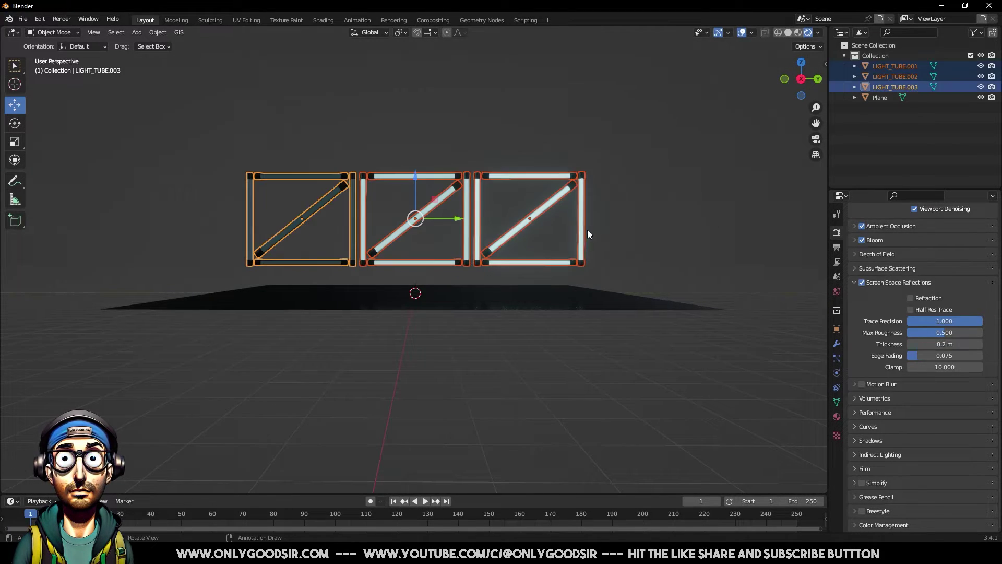
# Duplicate the three frames and raise the copies into a second row above.
pyautogui.hotkey('shift', 'd')
pyautogui.rightClick(573, 229)
pyautogui.moveTo(415, 183); pyautogui.dragTo(426, 85)
pyautogui.click(427, 88)
# Duplicate the raised row and lift it into a third top row, completing the 3x3 grid.
pyautogui.hotkey('shift', 'd')
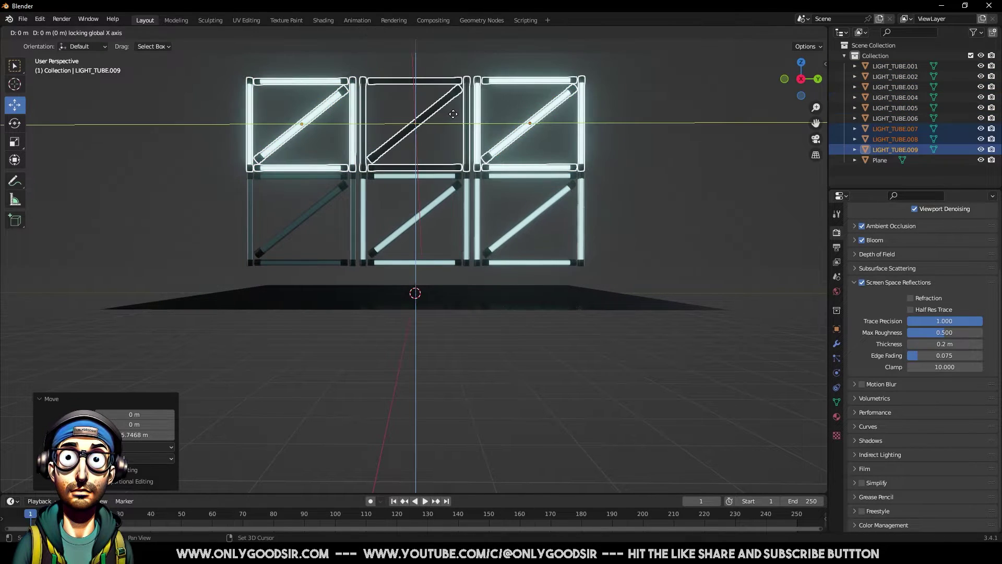
pyautogui.hotkey('shift', 'x')
pyautogui.press('Escape')
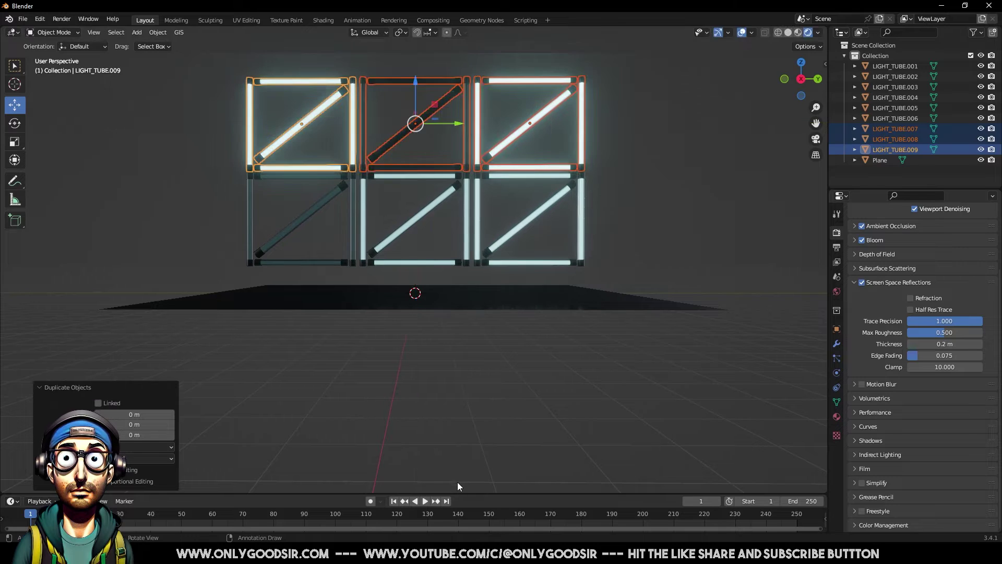
pyautogui.keyDown('shift'); pyautogui.moveTo(522, 218); pyautogui.dragTo(458, 158, button='middle'); pyautogui.keyUp('shift')
pyautogui.moveTo(437, 197); pyautogui.dragTo(452, 94)
pyautogui.click(659, 220)
pyautogui.moveTo(508, 320); pyautogui.dragTo(500, 335, button='middle')
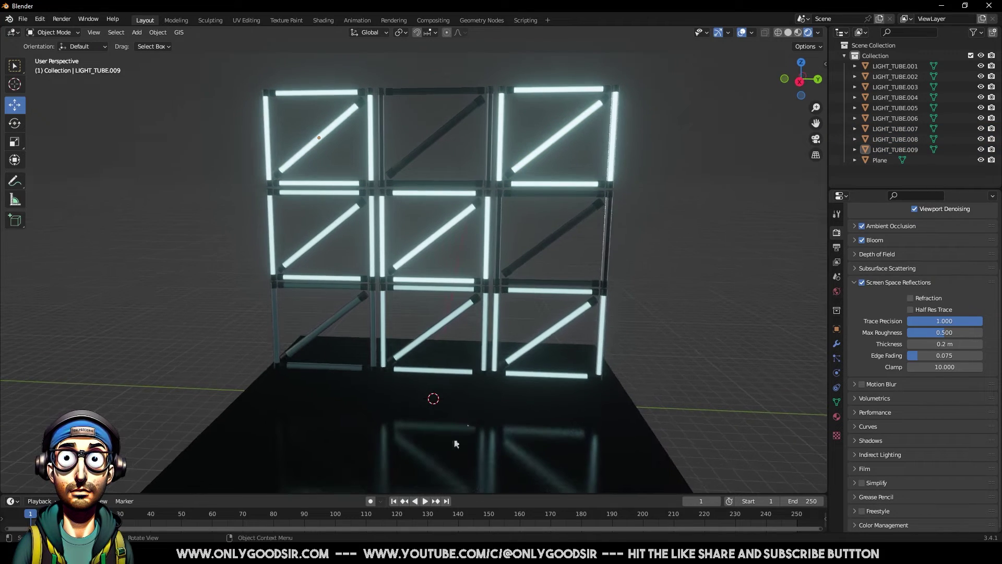
# Scale the floor Plane up by about 3.76, zoom out, and enter Edit Mode on it.
pyautogui.click(456, 444)
pyautogui.press('s')
pyautogui.click(688, 294)
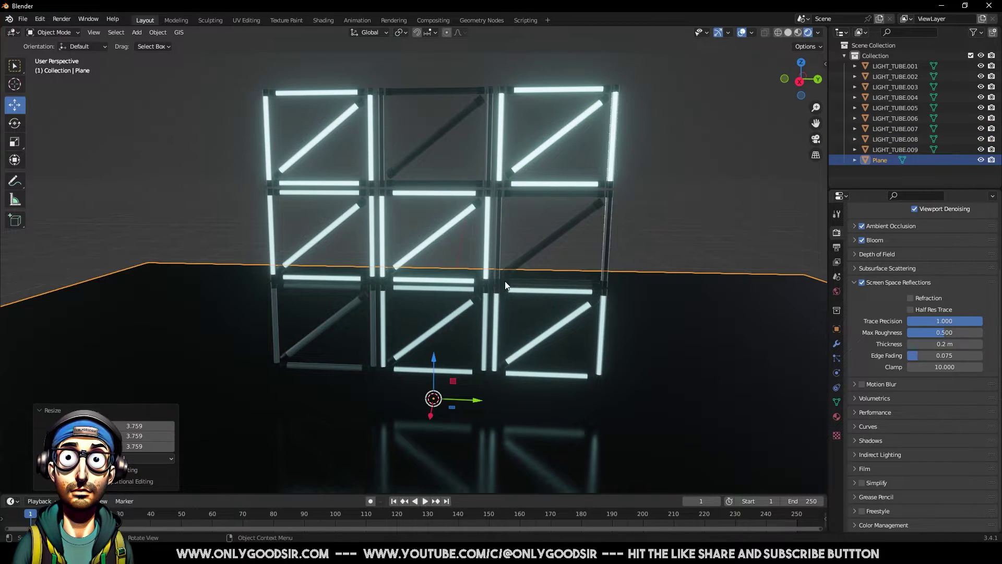
pyautogui.moveTo(506, 285); pyautogui.dragTo(452, 381, button='middle')
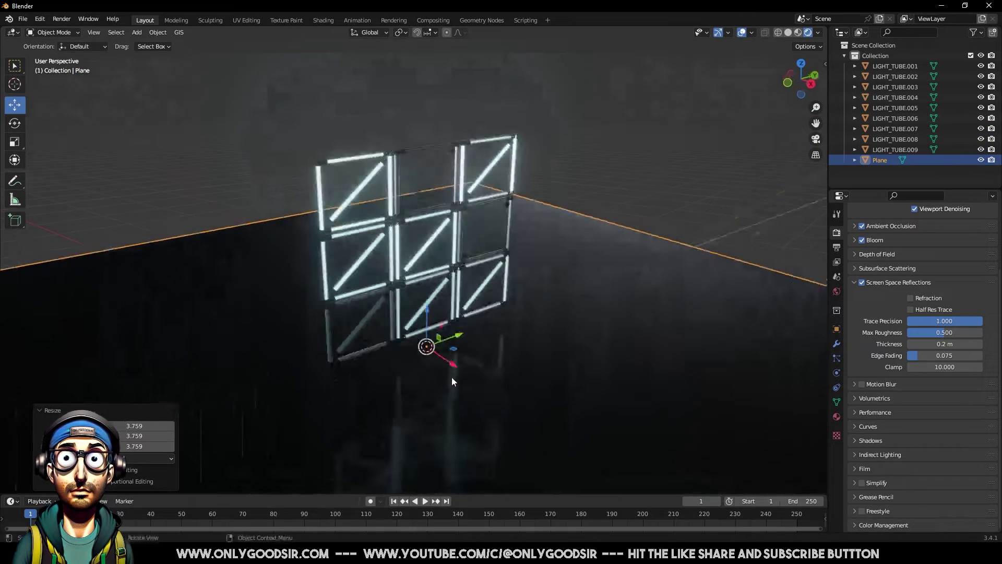
pyautogui.scroll(-5, 452, 378)
pyautogui.press('Tab')
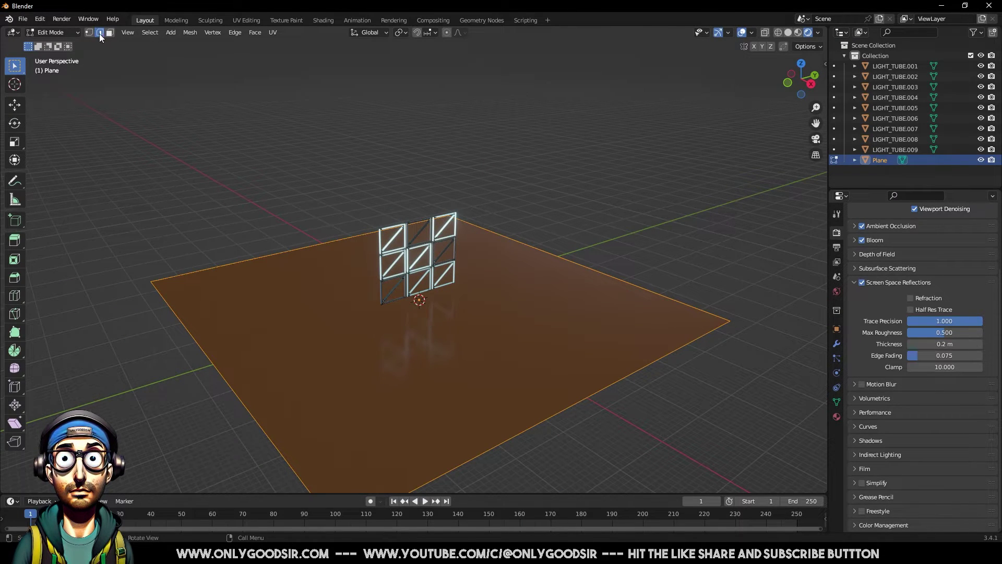
# Extrude the floor's back edge upward into a tall backdrop wall.
pyautogui.click(272, 255)
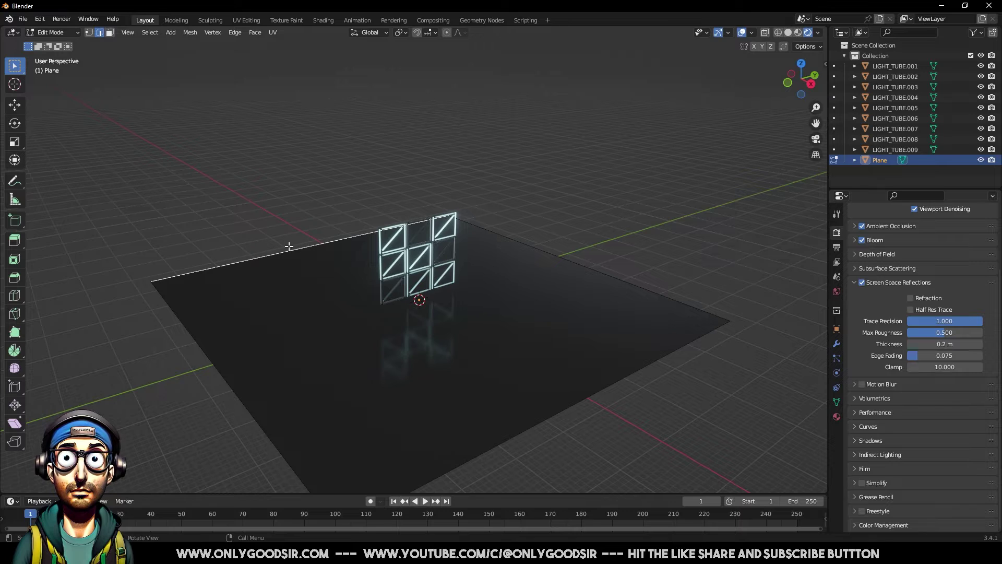
pyautogui.click(15, 106)
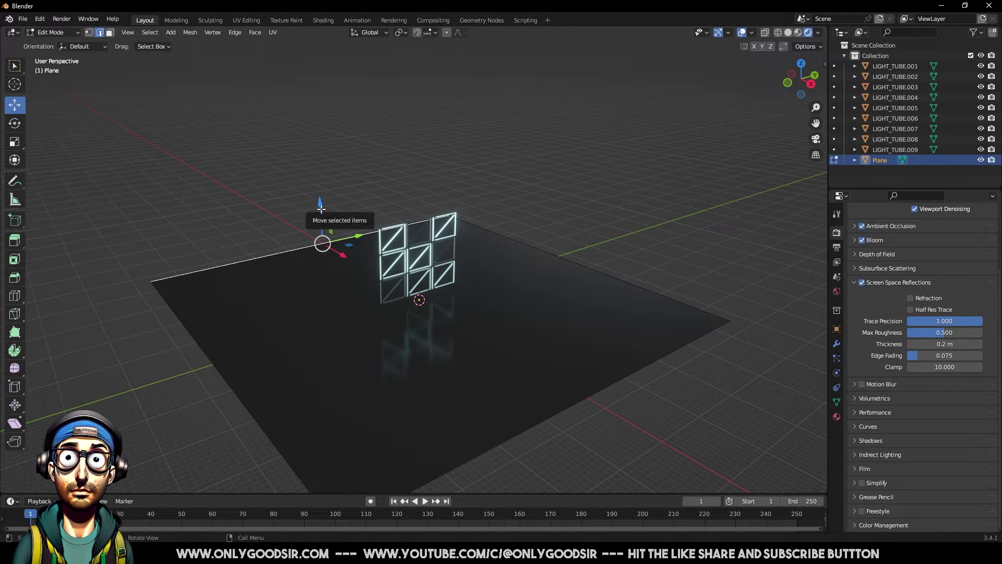
pyautogui.press('e')
pyautogui.click(294, 416)
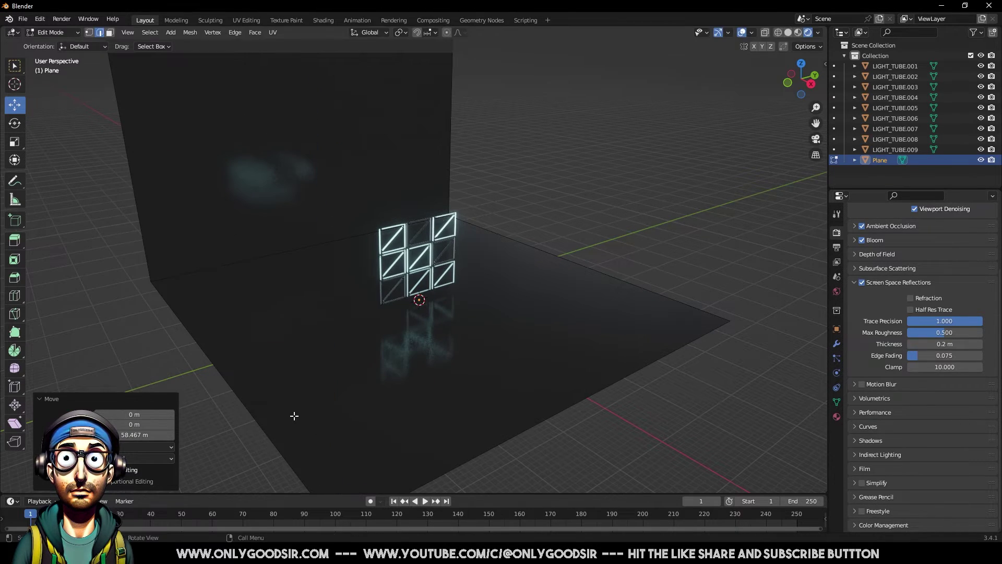
# Bevel the floor-wall corner edge with 4 segments and return to Object Mode.
pyautogui.click(277, 254)
pyautogui.rightClick(277, 254)
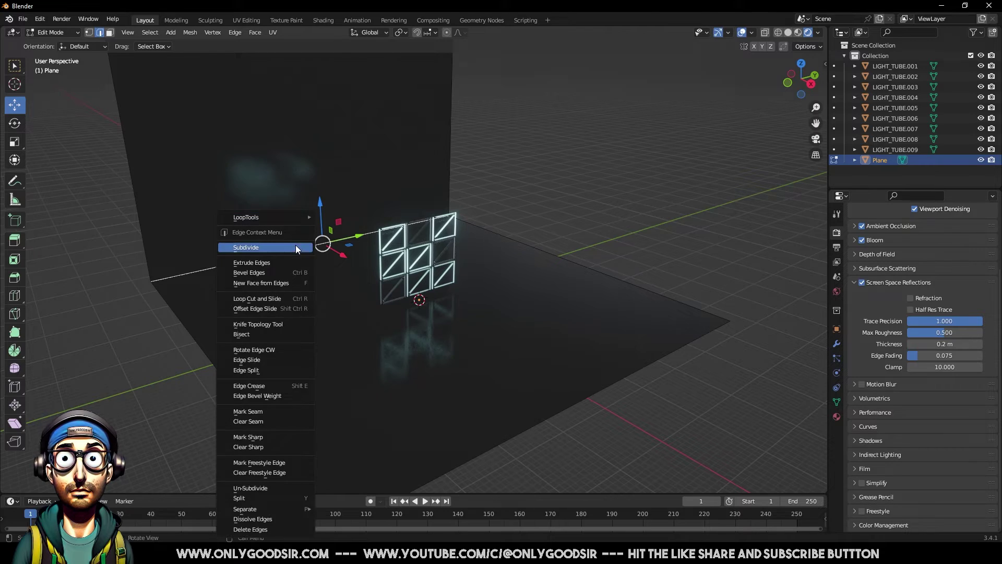
pyautogui.click(275, 273)
pyautogui.scroll(3, 397, 287)
pyautogui.click(399, 287)
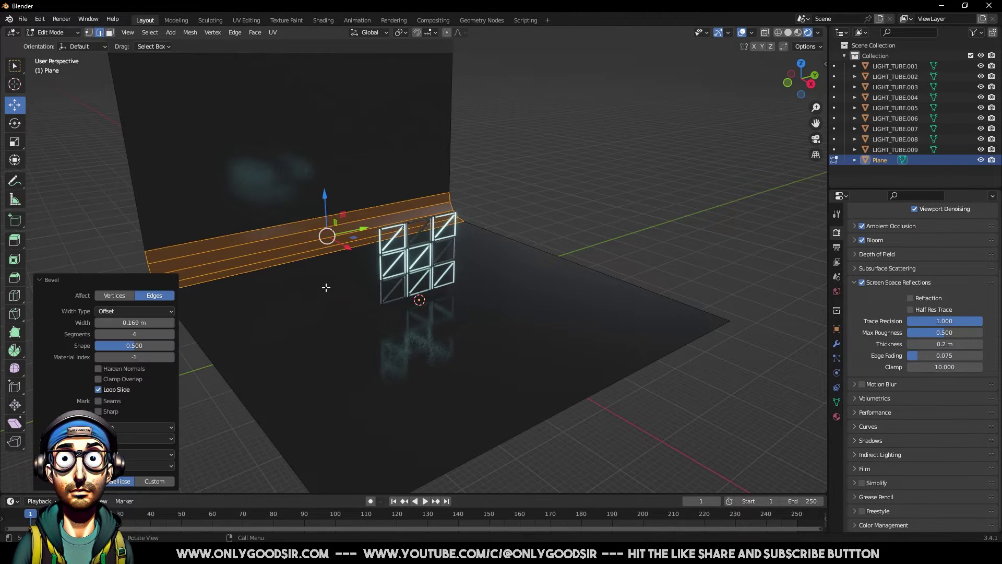
pyautogui.press('Tab')
pyautogui.rightClick(225, 264)
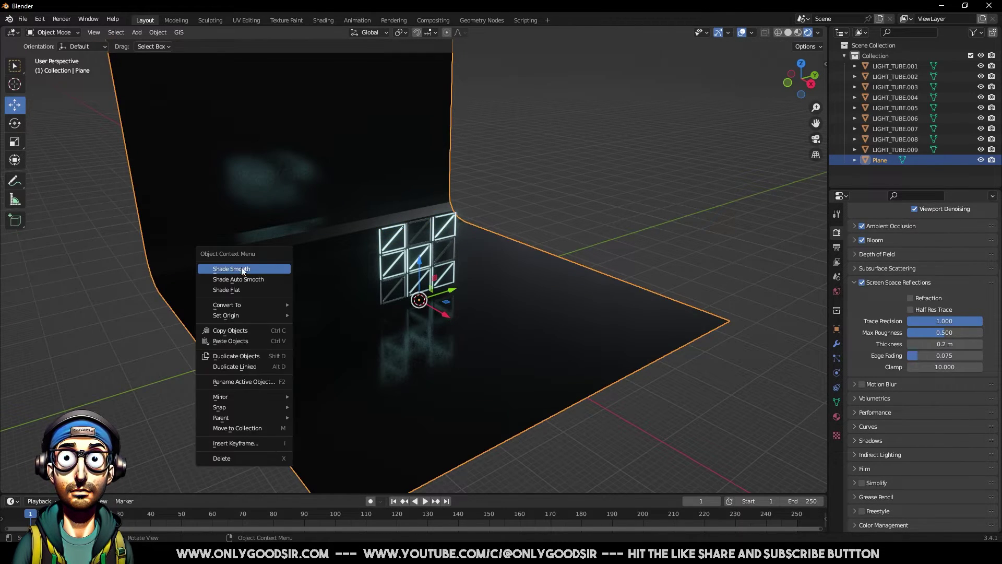
# Shade the backdrop smooth, then deselect it and zoom in close on the tube grid.
pyautogui.click(225, 266)
pyautogui.click(543, 215)
pyautogui.moveTo(543, 215); pyautogui.dragTo(402, 327, button='middle')
pyautogui.scroll(3, 477, 362)
pyautogui.scroll(6, 481, 371)
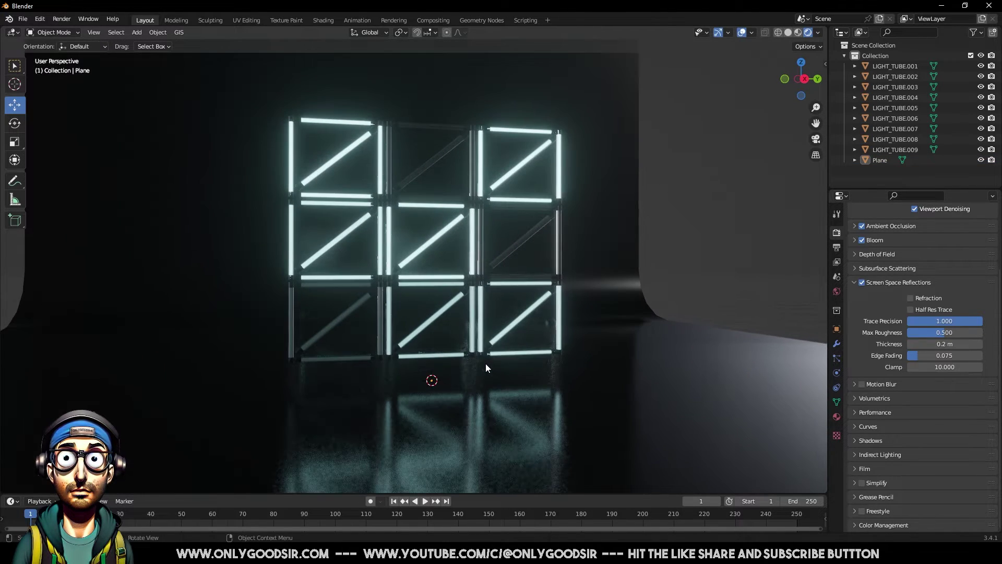
pyautogui.moveTo(469, 322); pyautogui.dragTo(468, 326, button='middle')
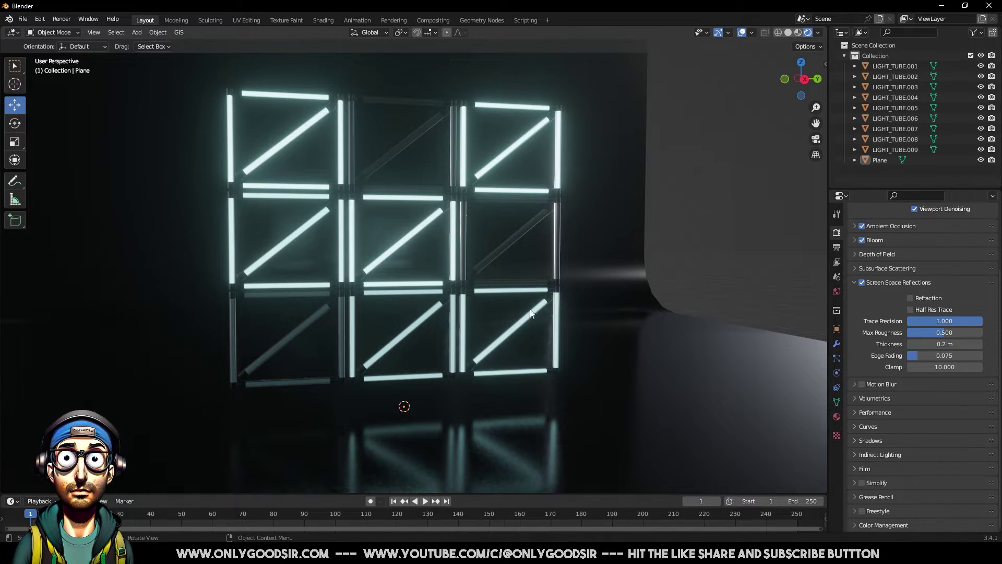
# On the top-right tube frame's material, set Noise Texture W to 0 and keyframe it.
pyautogui.click(498, 165)
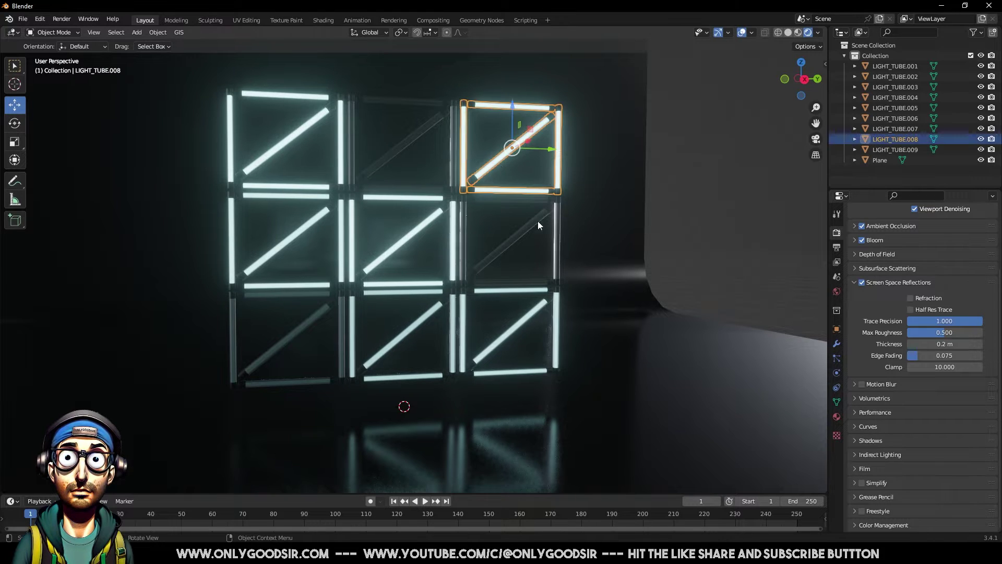
pyautogui.click(836, 416)
pyautogui.scroll(-5, 877, 441)
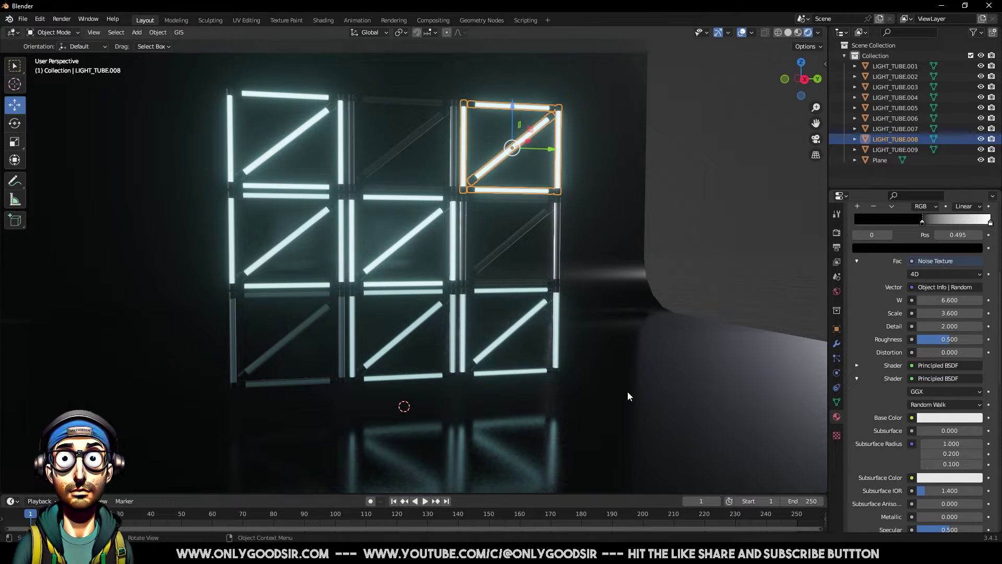
pyautogui.click(951, 300)
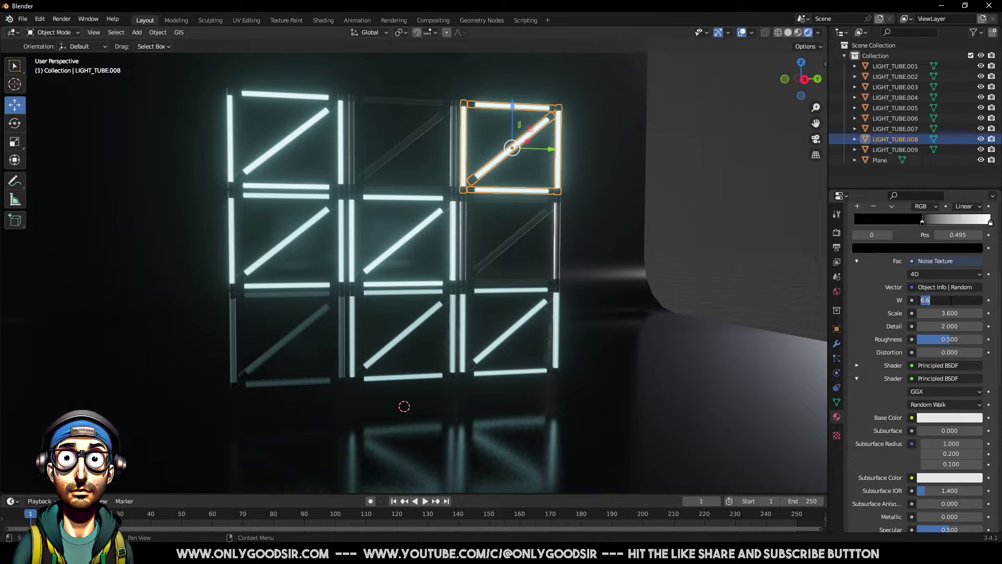
pyautogui.write('0')
pyautogui.press('Return')
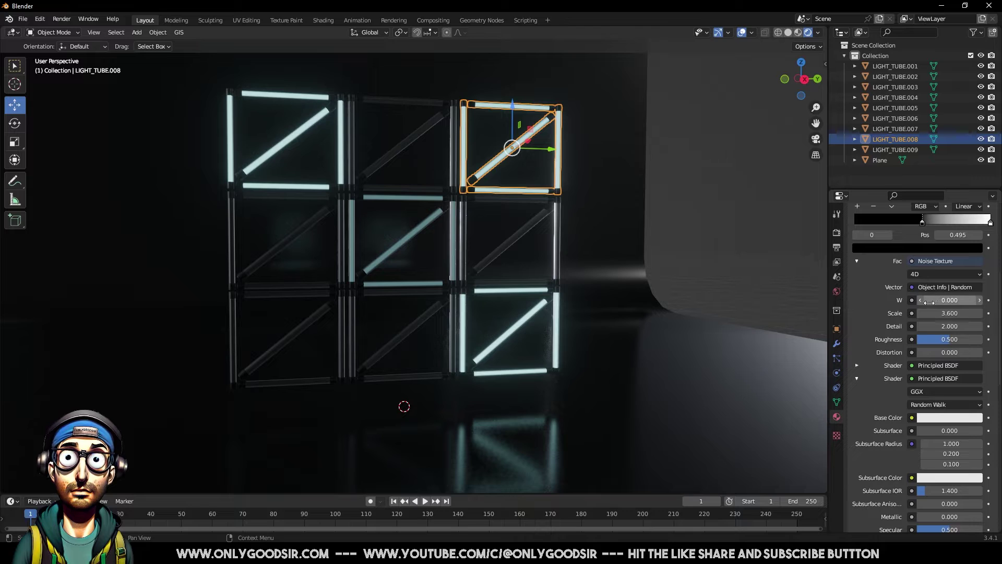
pyautogui.click(988, 300)
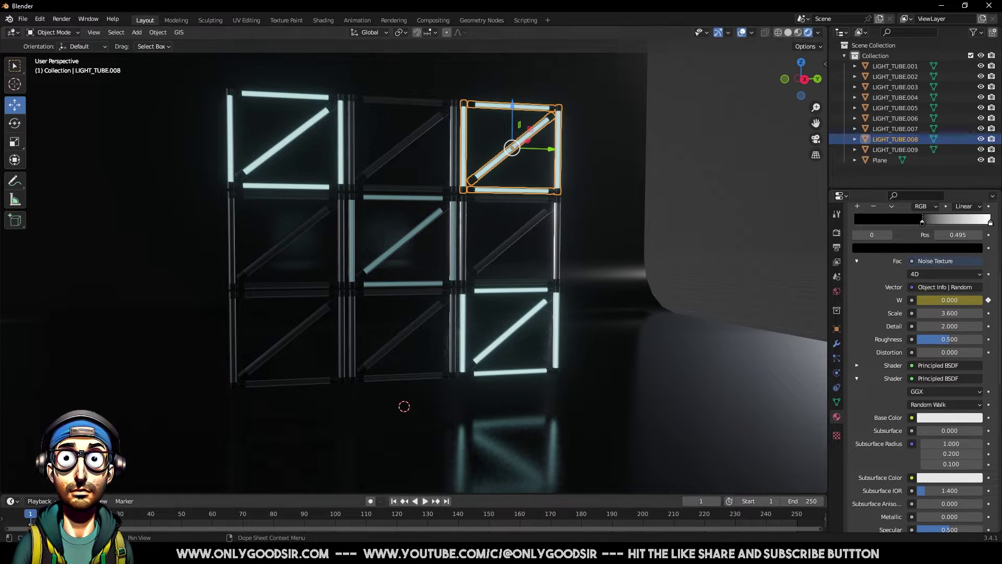
# Move to frame 250 and raise the Noise Texture W to 5.000.
pyautogui.press('space')
pyautogui.moveTo(73, 513); pyautogui.dragTo(798, 504)
pyautogui.moveTo(955, 301); pyautogui.dragTo(987, 300)
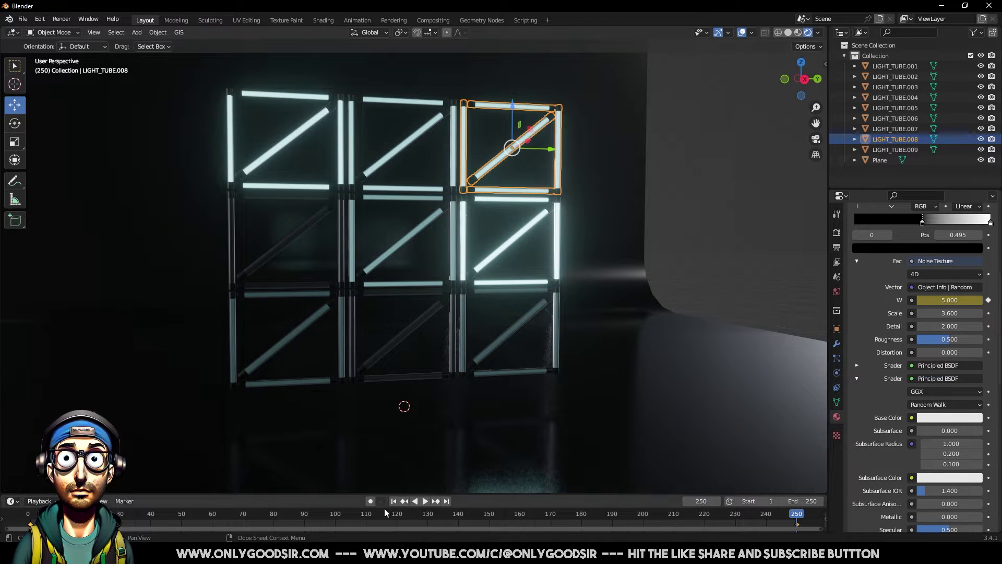
# Play the flicker animation while trying Noise Texture Scale values, settling on 2.700.
pyautogui.click(424, 502)
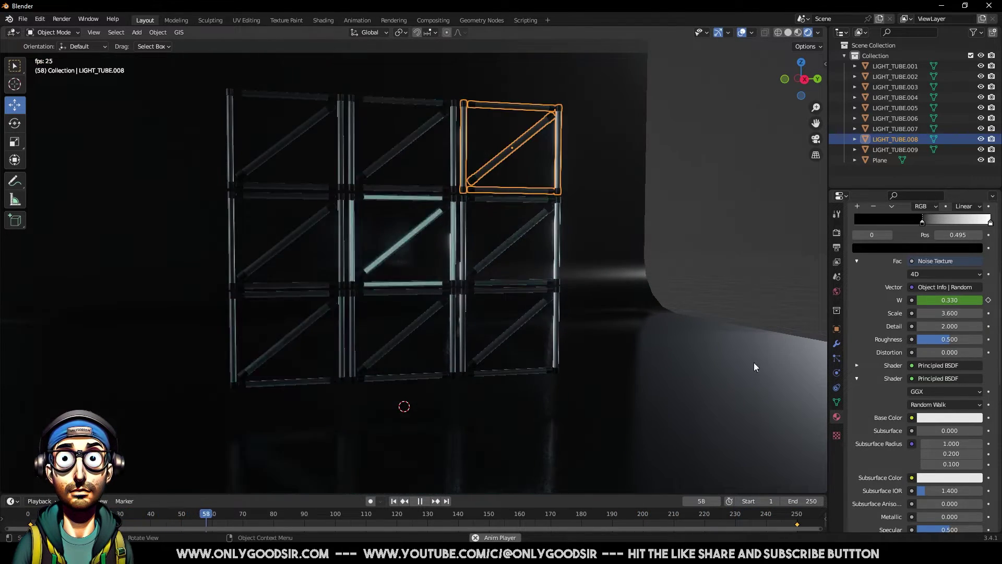
pyautogui.moveTo(947, 314); pyautogui.dragTo(925, 313)
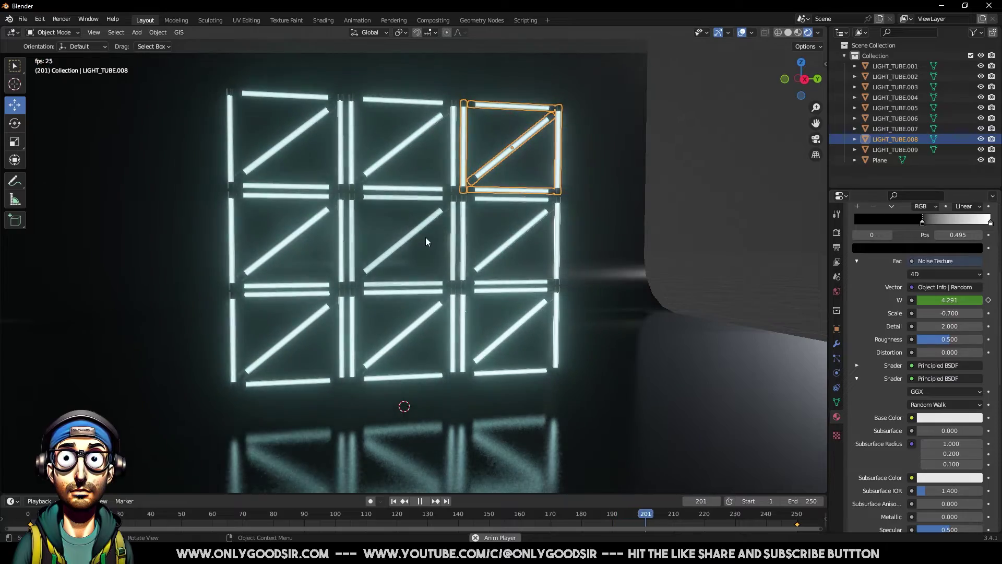
pyautogui.moveTo(950, 316); pyautogui.dragTo(998, 315)
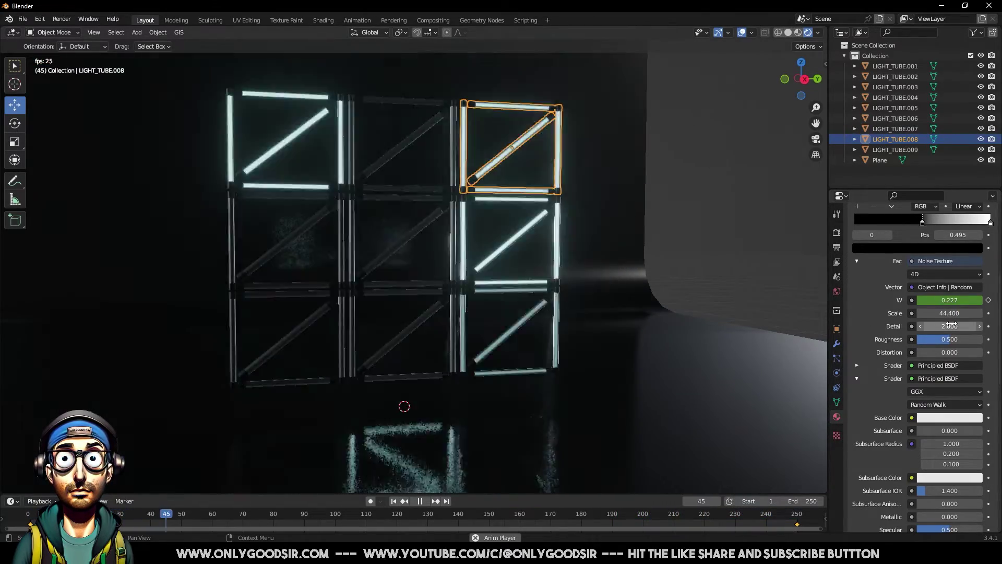
pyautogui.moveTo(952, 314)
pyautogui.mouseDown()
pyautogui.moveTo(927, 313)
pyautogui.moveTo(960, 311)
pyautogui.mouseUp()
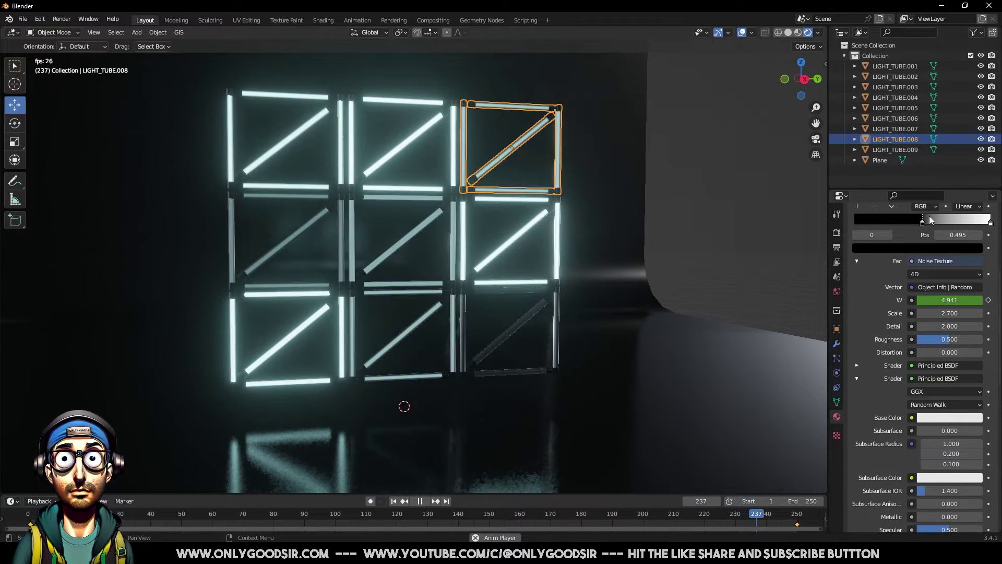
pyautogui.scroll(2, 916, 269)
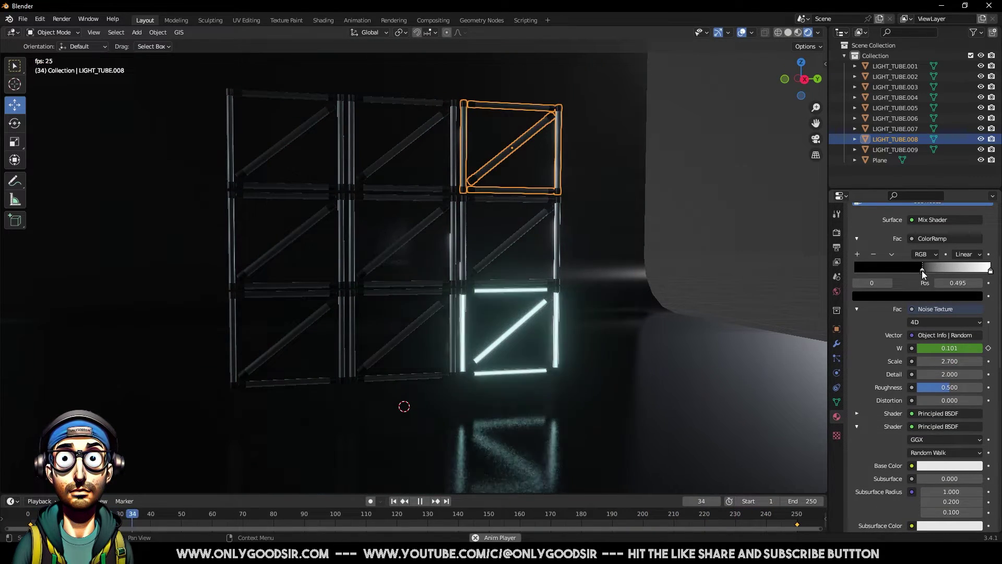
# Try the ColorRamp's dark stop further left and right during playback, leaving it at 0.484.
pyautogui.moveTo(922, 270); pyautogui.dragTo(881, 271)
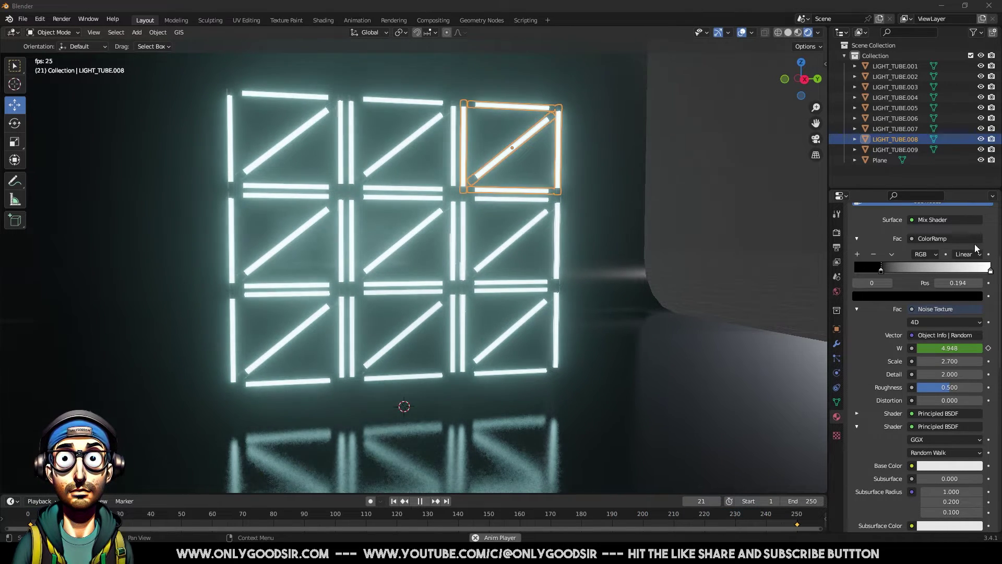
pyautogui.moveTo(881, 270); pyautogui.dragTo(932, 270)
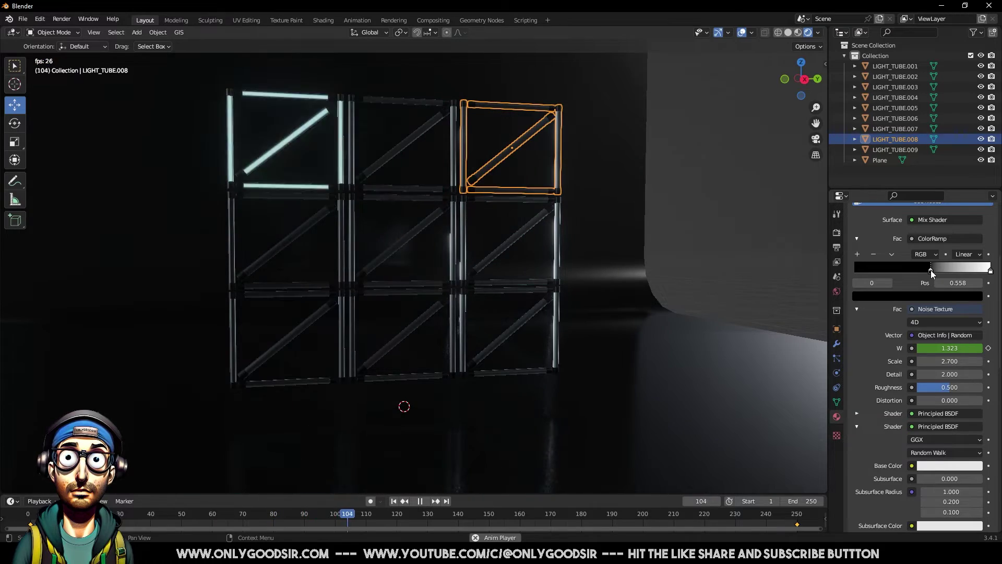
pyautogui.moveTo(933, 271); pyautogui.dragTo(921, 270)
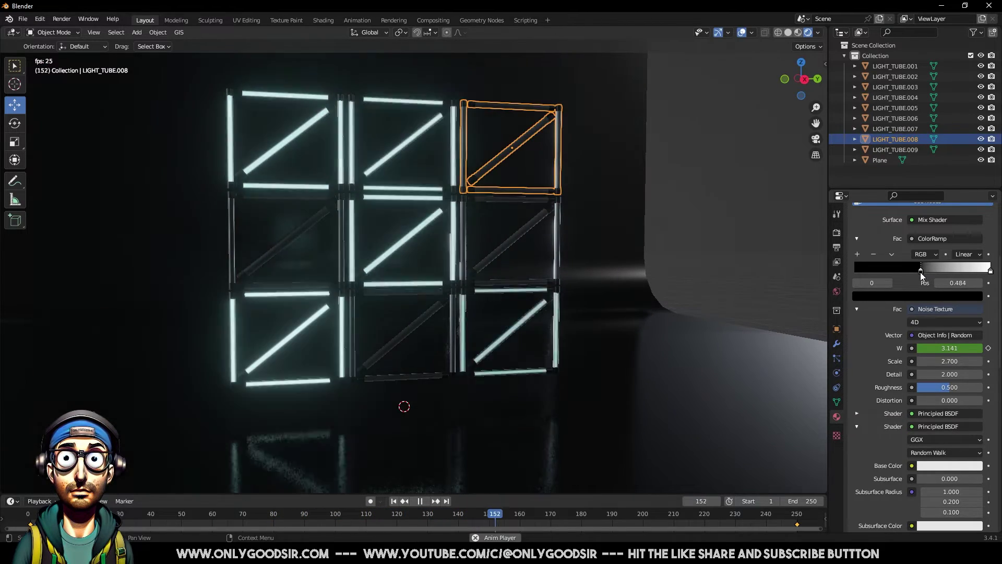
pyautogui.click(475, 277)
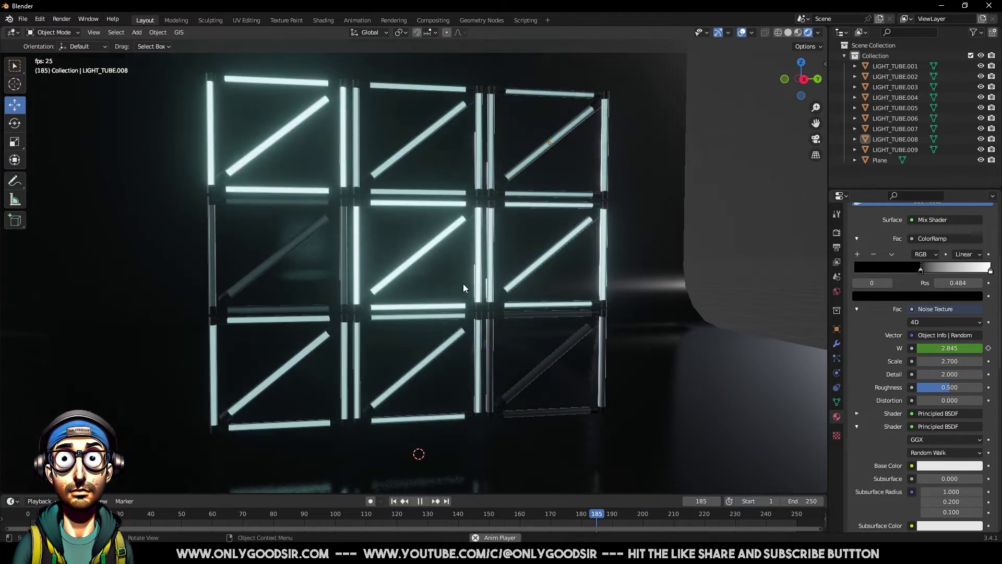
pyautogui.click(441, 192)
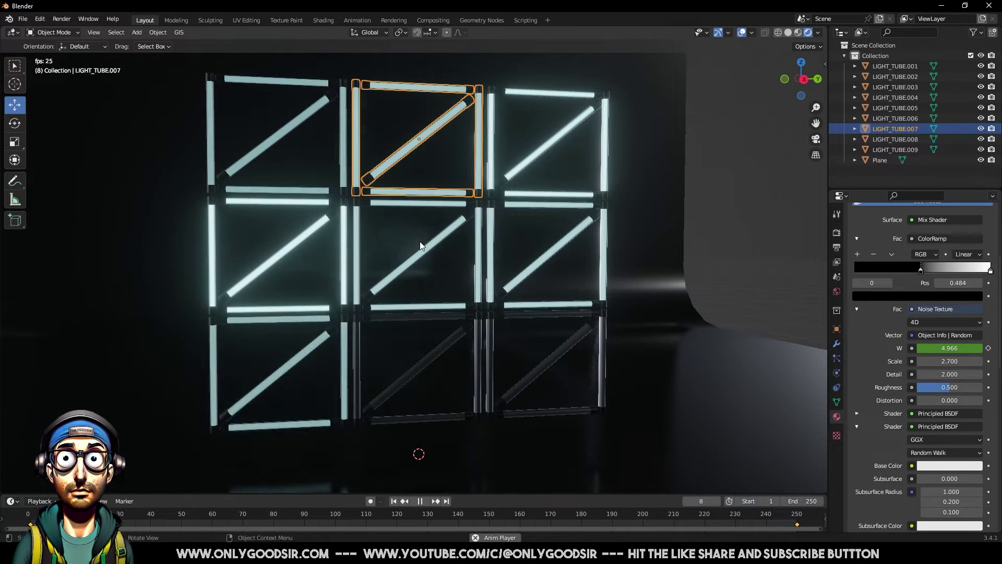
pyautogui.moveTo(420, 246); pyautogui.dragTo(424, 256)
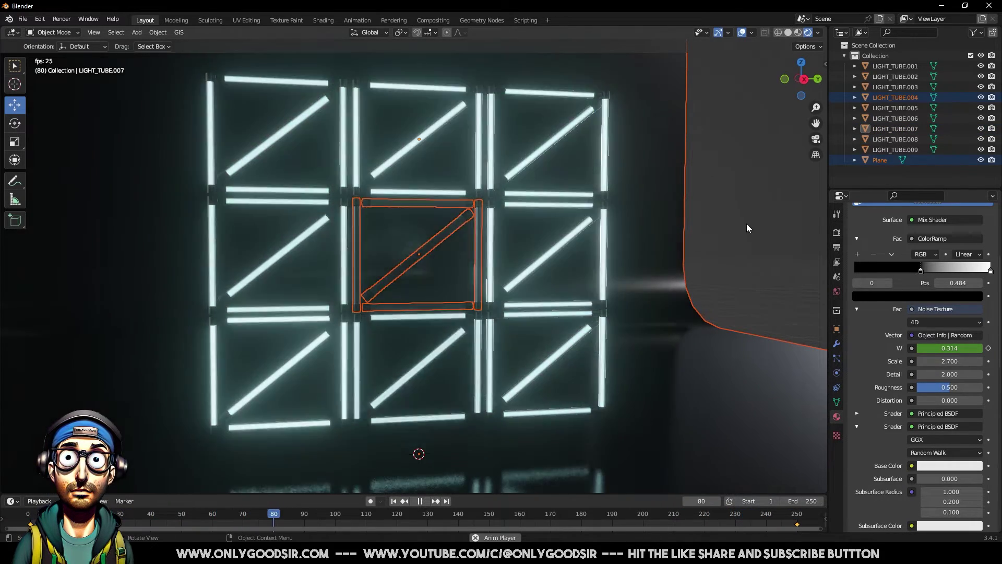
pyautogui.click(747, 224)
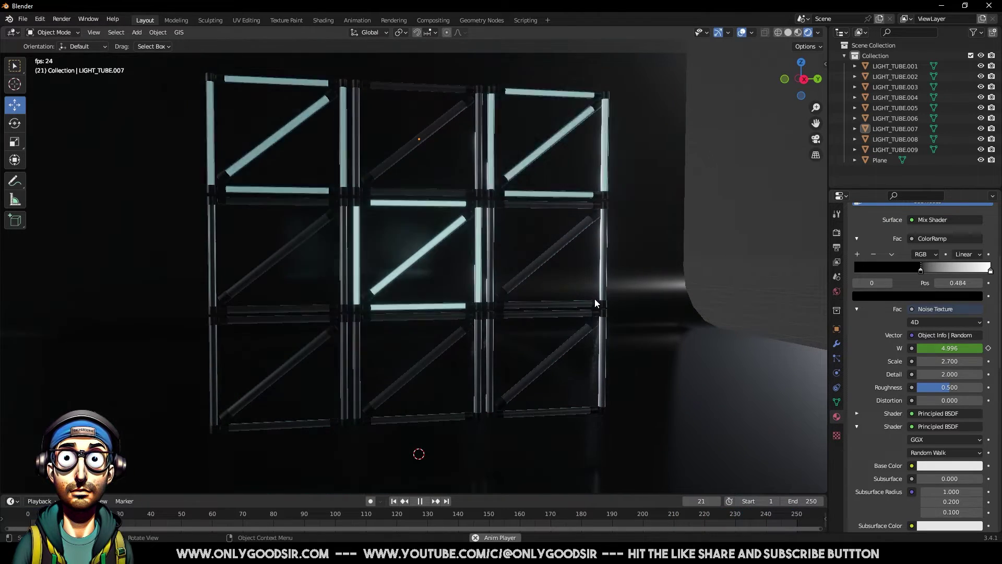
pyautogui.click(603, 287)
pyautogui.click(715, 237)
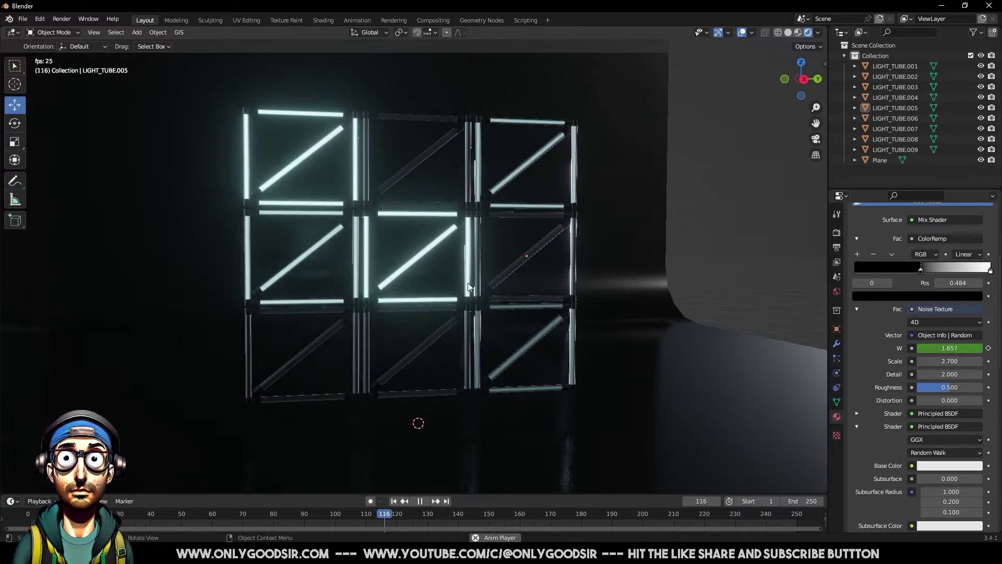
# Select the right-middle tube frame, LIGHT_TUBE.005.
pyautogui.scroll(-12, 903, 443)
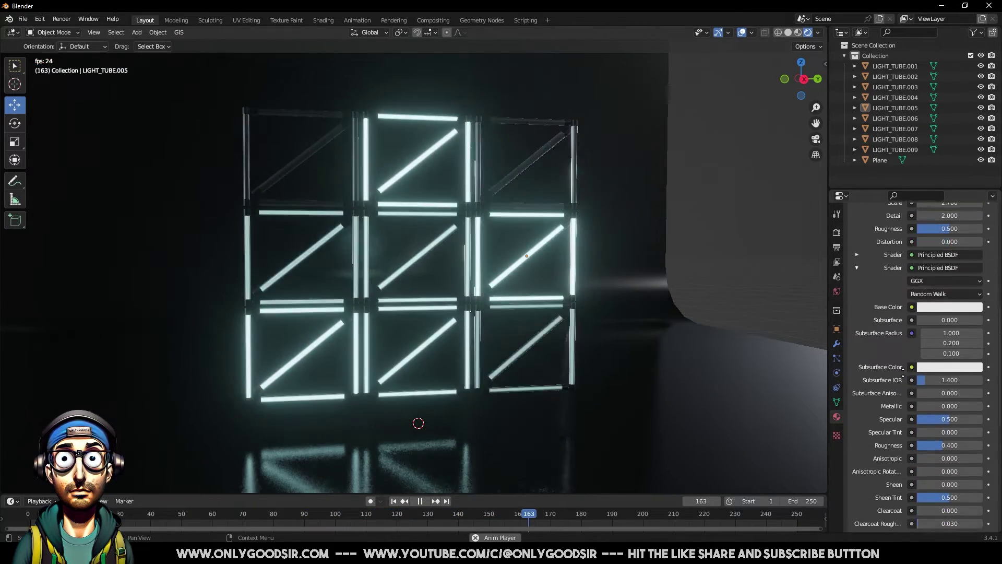
pyautogui.scroll(-6, 914, 328)
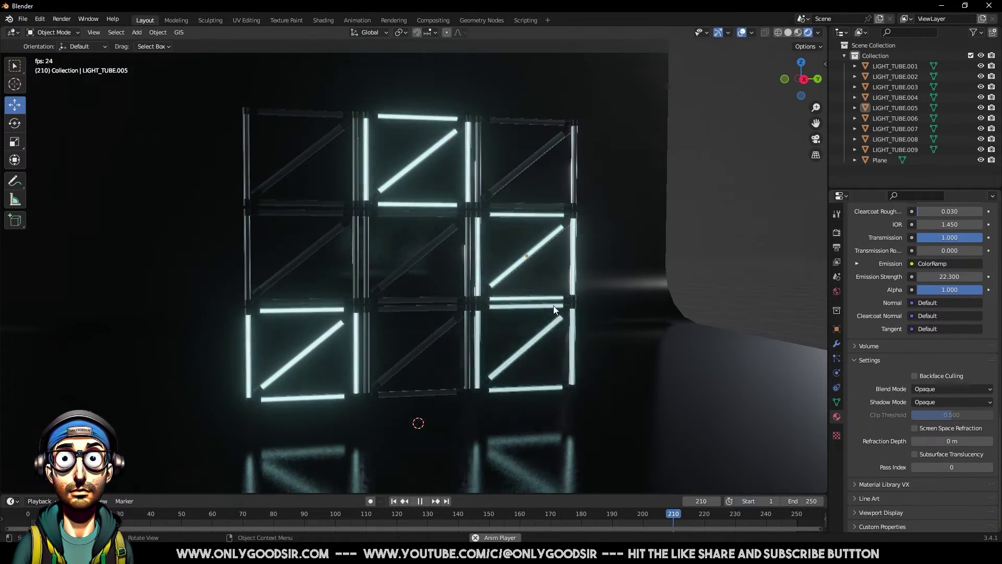
pyautogui.click(571, 277)
pyautogui.scroll(12, 919, 336)
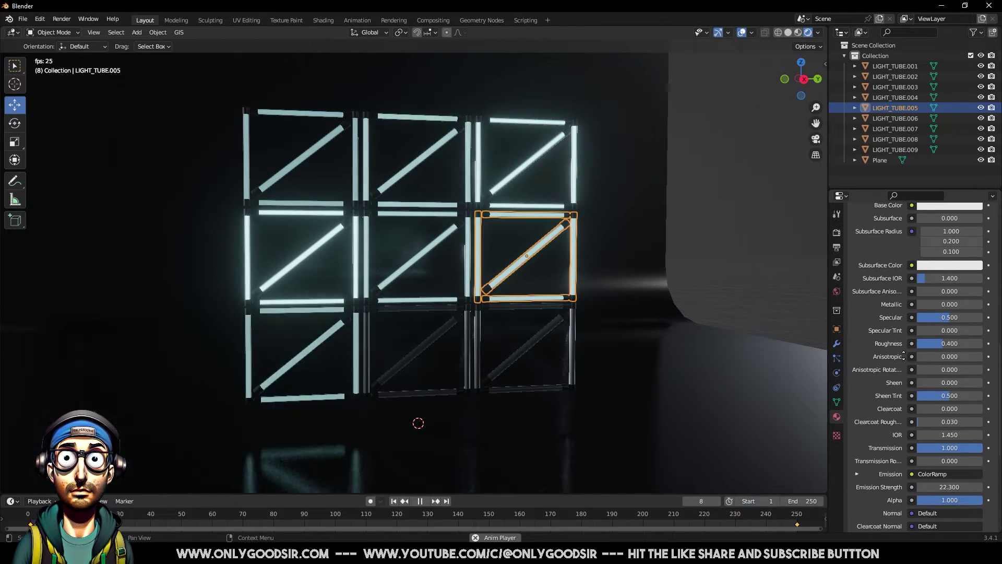
pyautogui.scroll(3, 892, 368)
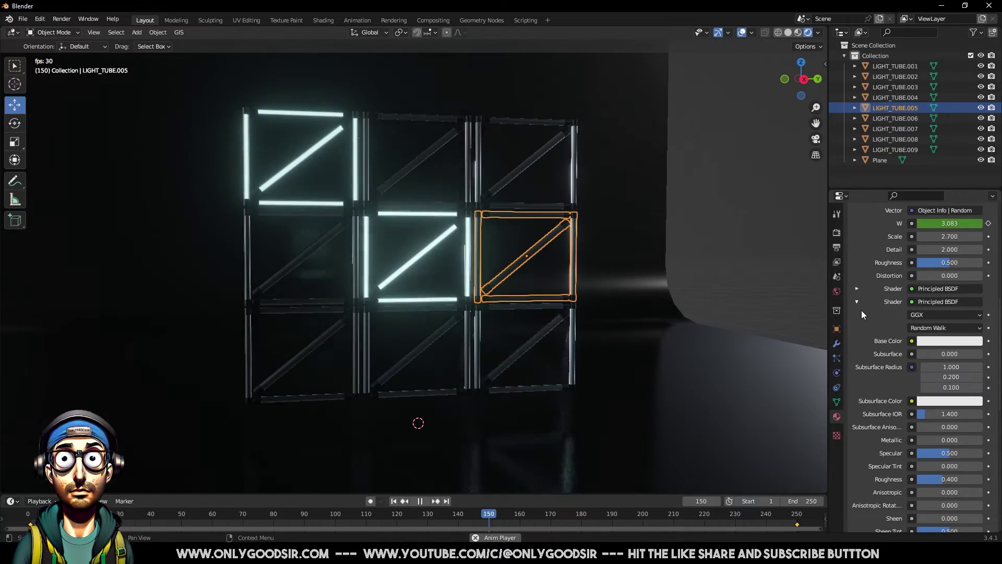
# Expand the Shader input and Emission socket to reveal the emission ColorRamp.
pyautogui.click(857, 288)
pyautogui.scroll(-10, 900, 293)
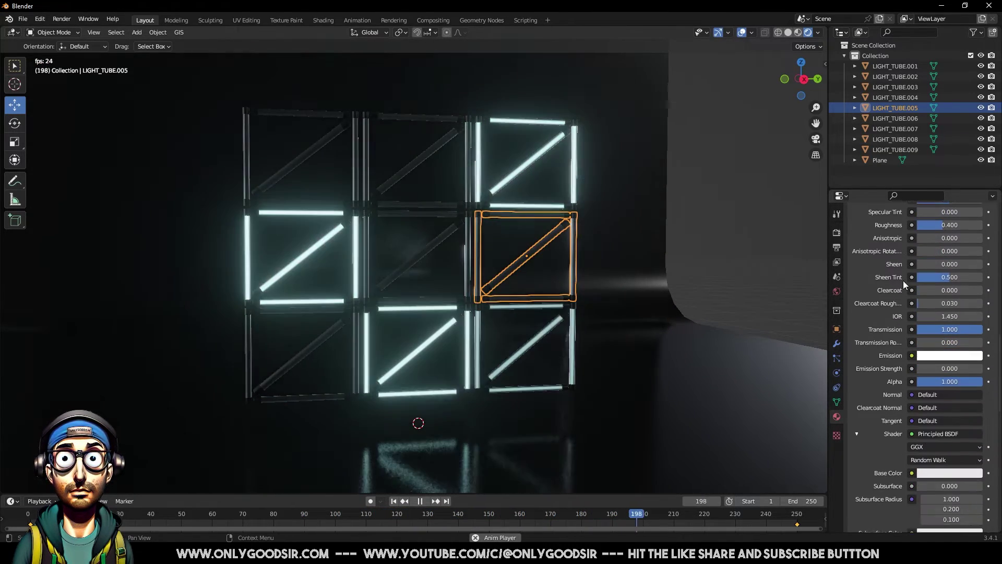
pyautogui.scroll(-15, 892, 324)
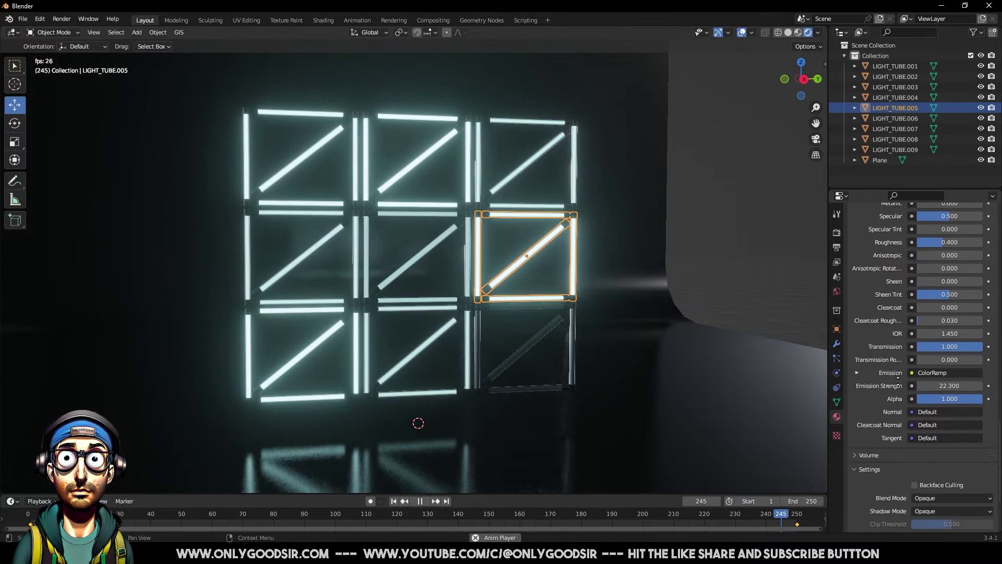
pyautogui.scroll(8, 878, 313)
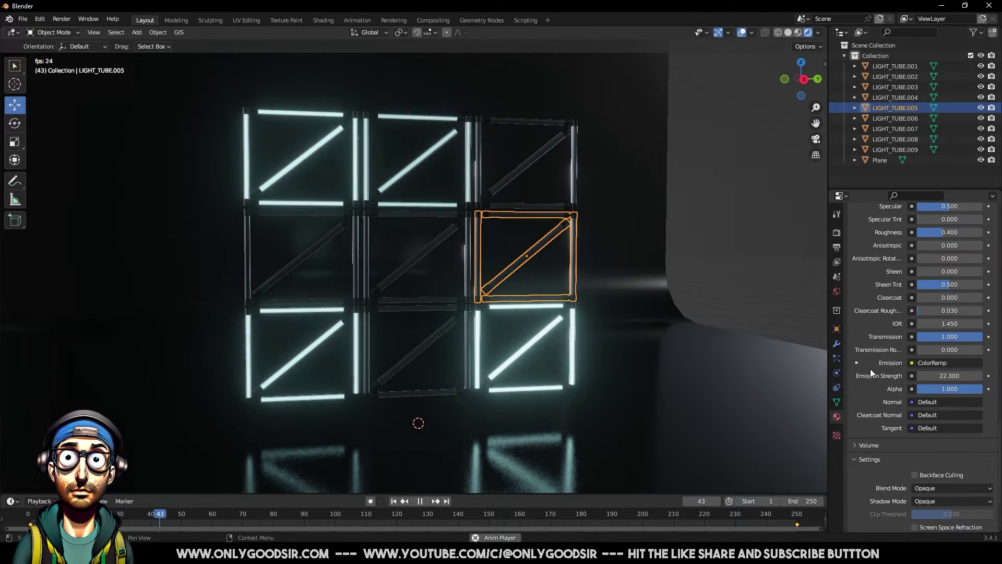
pyautogui.scroll(4, 861, 443)
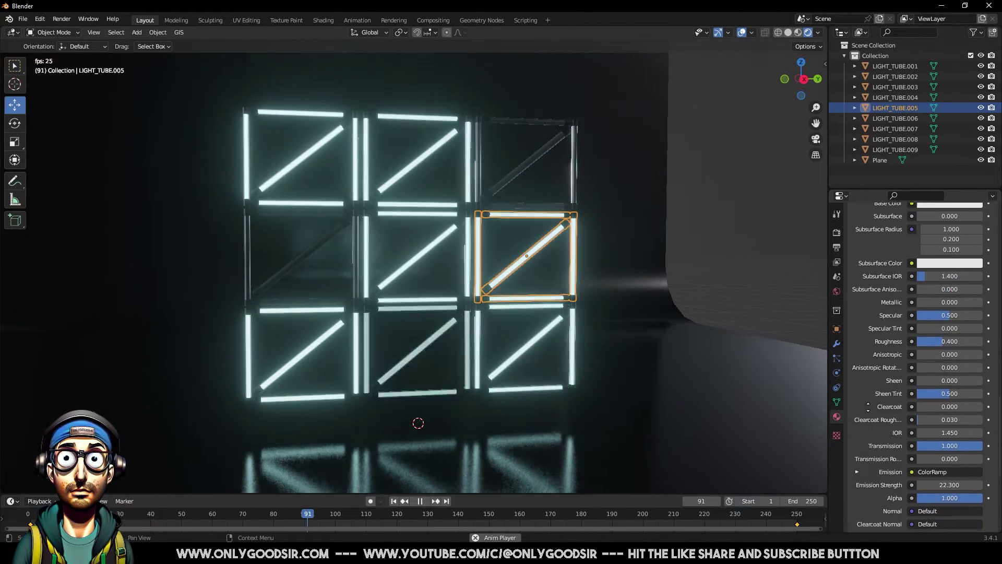
pyautogui.click(857, 483)
pyautogui.scroll(-5, 919, 402)
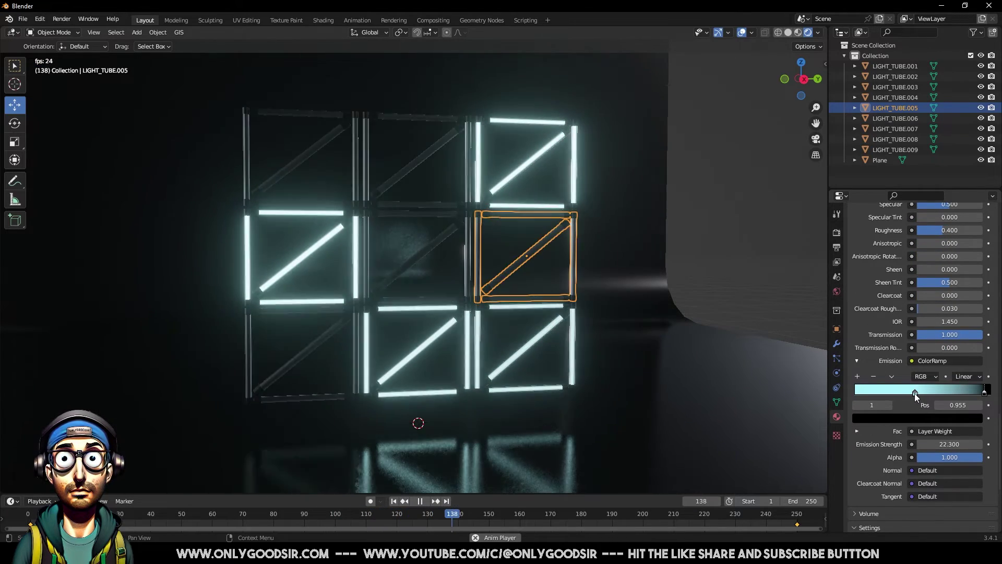
# Change the ramp's bright stop colour from cyan to purple and orbit to a front view.
pyautogui.click(917, 418)
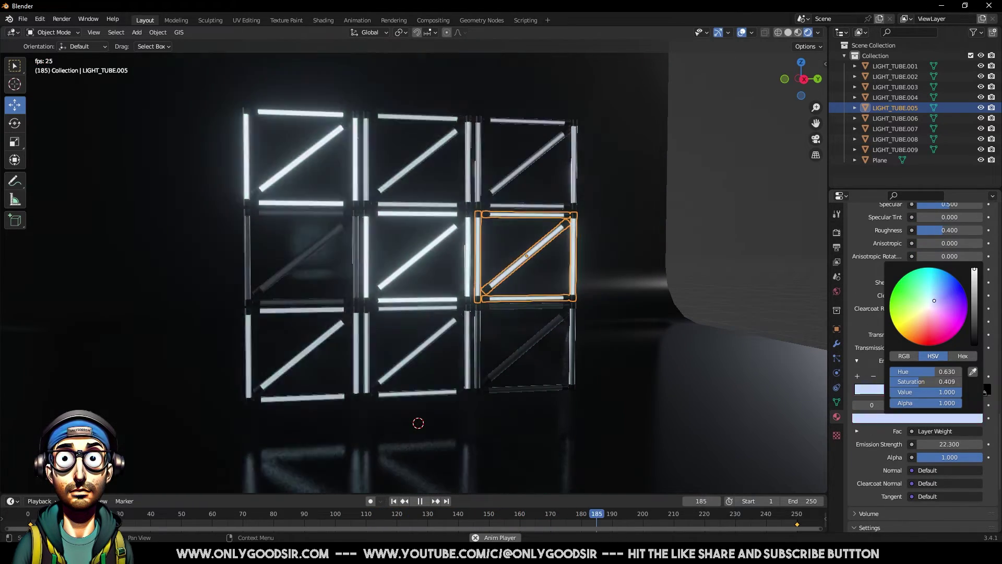
pyautogui.moveTo(933, 303); pyautogui.dragTo(958, 313)
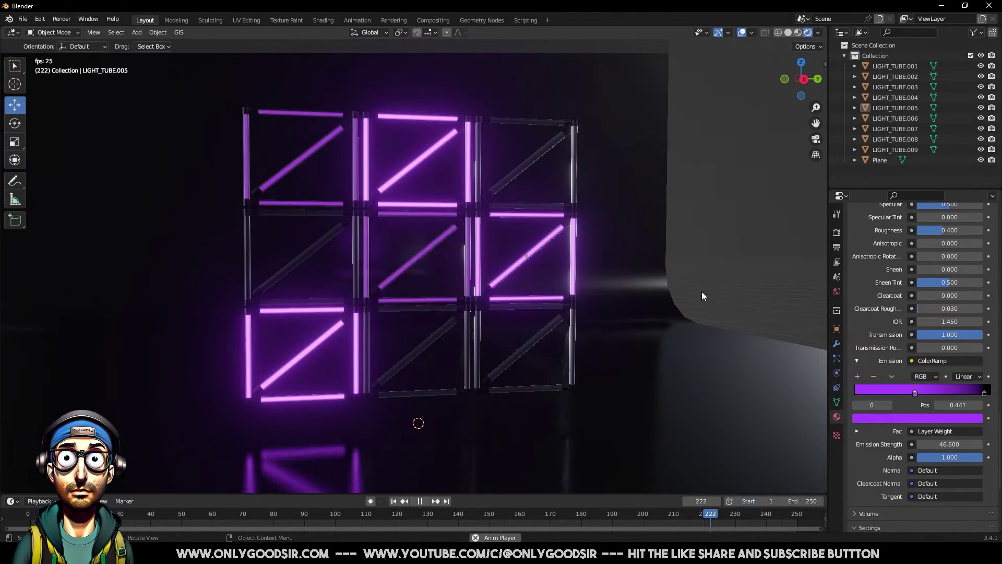
pyautogui.moveTo(701, 291); pyautogui.dragTo(643, 369, button='middle')
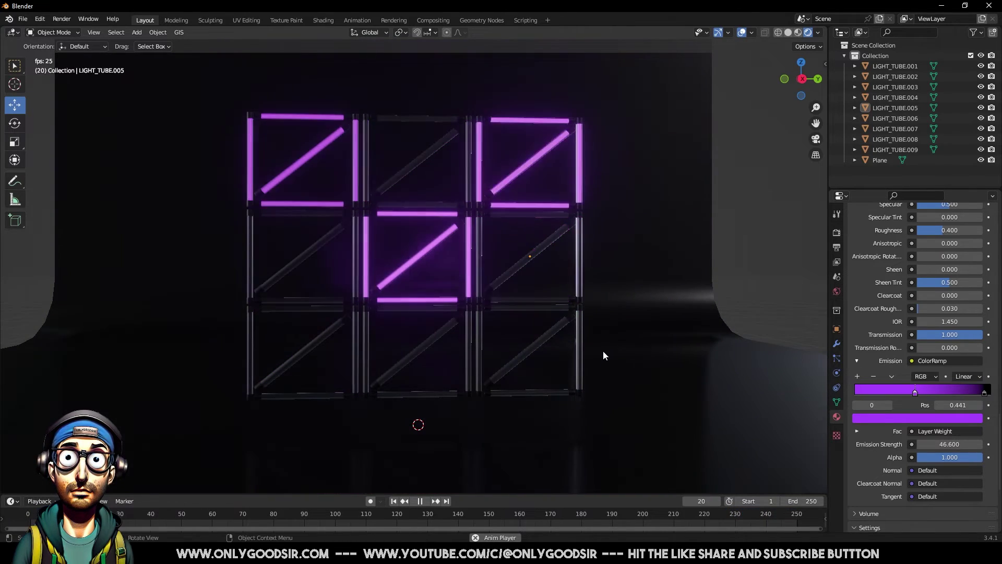
pyautogui.moveTo(628, 334); pyautogui.dragTo(628, 349, button='middle')
pyautogui.click(653, 387)
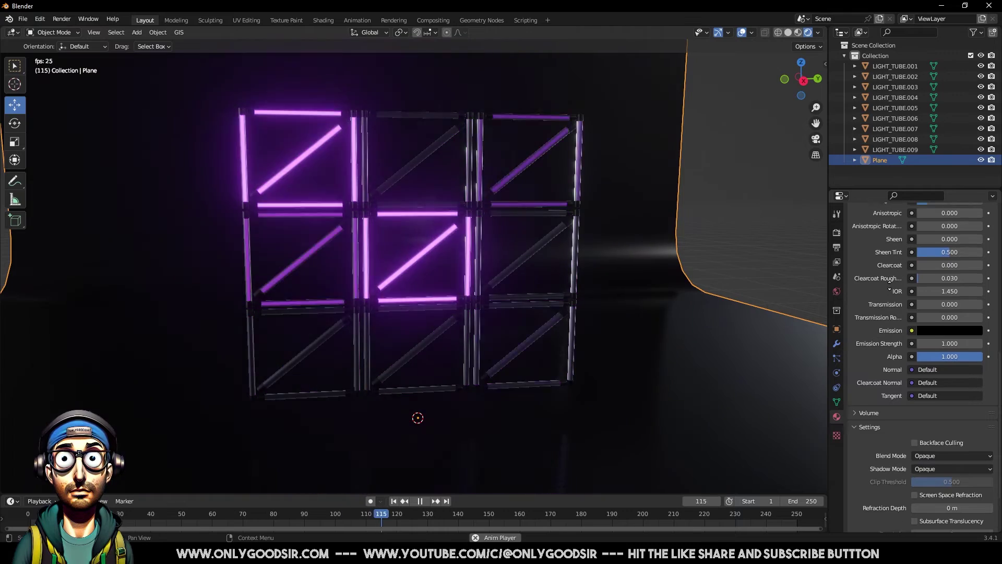
# Plug a Noise Texture into the FLOOR material's Roughness input.
pyautogui.scroll(3, 891, 271)
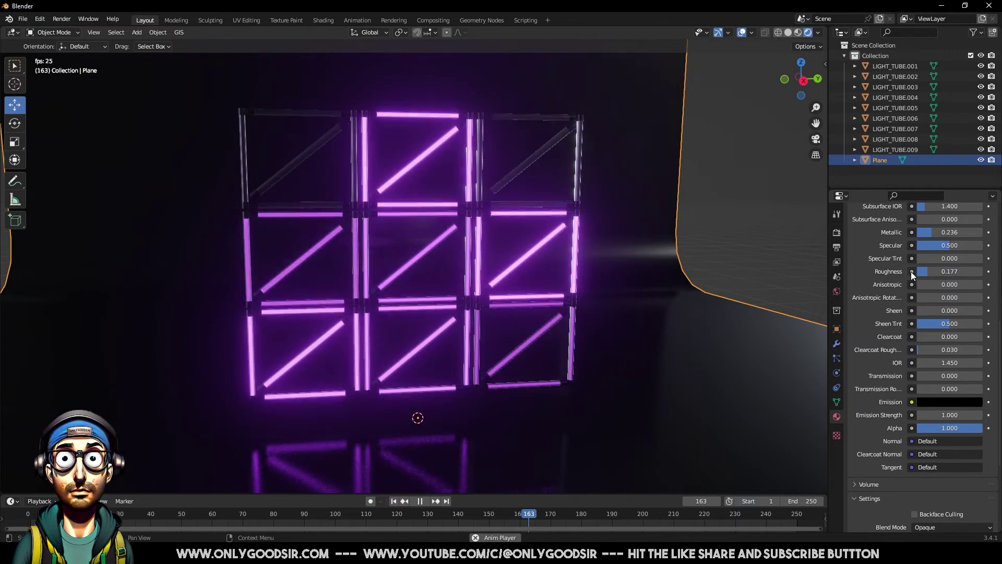
pyautogui.click(912, 272)
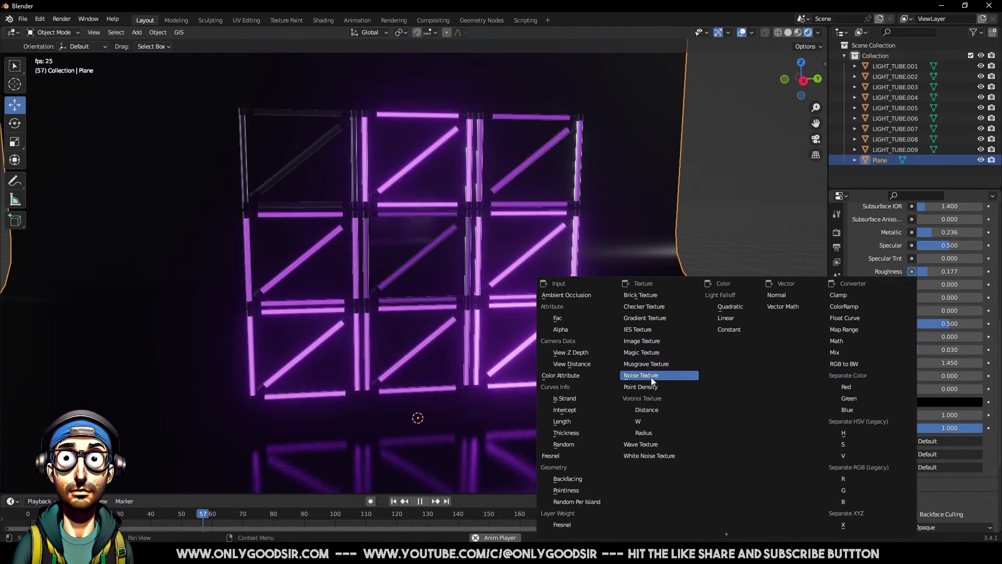
pyautogui.click(650, 376)
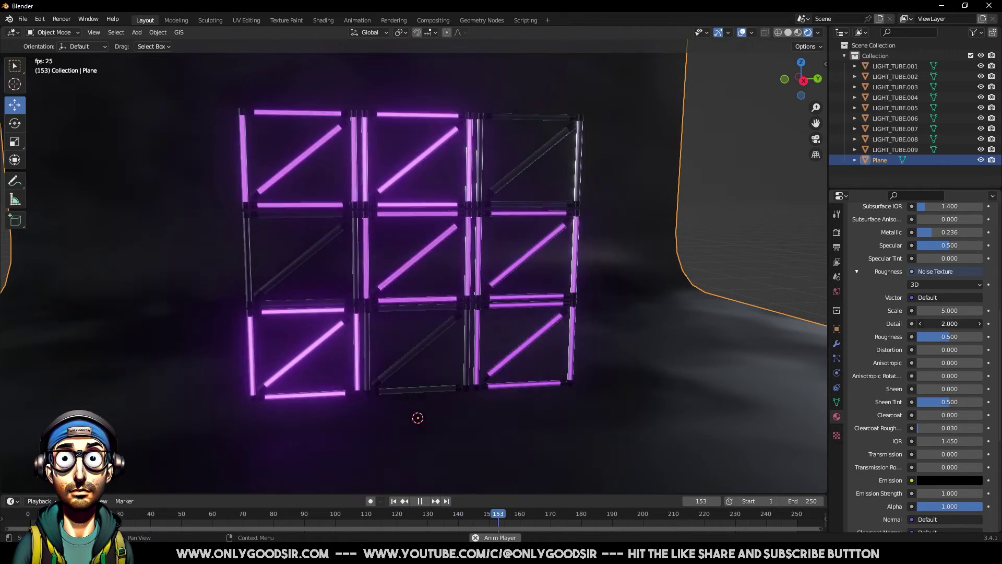
# Tune the roughness noise to Scale 4.100 and Detail 0, then deselect the floor.
pyautogui.moveTo(949, 324)
pyautogui.mouseDown()
pyautogui.moveTo(939, 324)
pyautogui.moveTo(973, 324)
pyautogui.moveTo(956, 312)
pyautogui.moveTo(976, 312)
pyautogui.moveTo(923, 342)
pyautogui.moveTo(962, 337)
pyautogui.mouseUp()
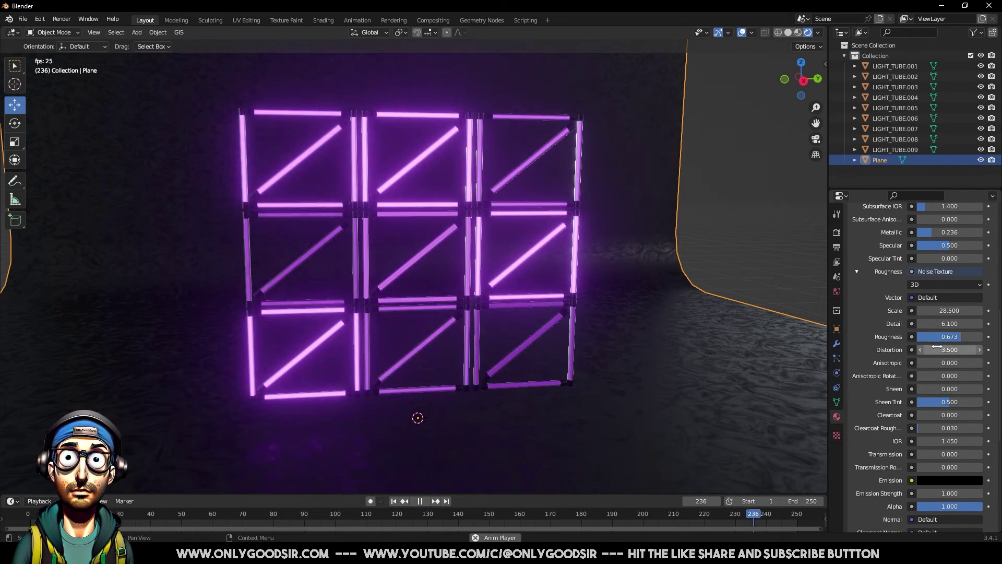
pyautogui.moveTo(945, 311); pyautogui.dragTo(917, 337)
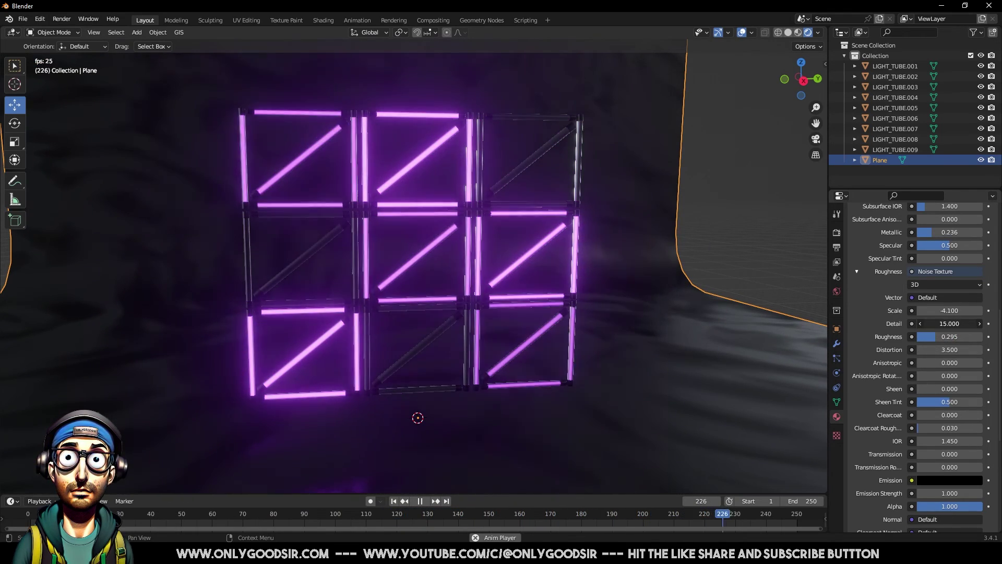
pyautogui.moveTo(950, 323); pyautogui.dragTo(919, 323)
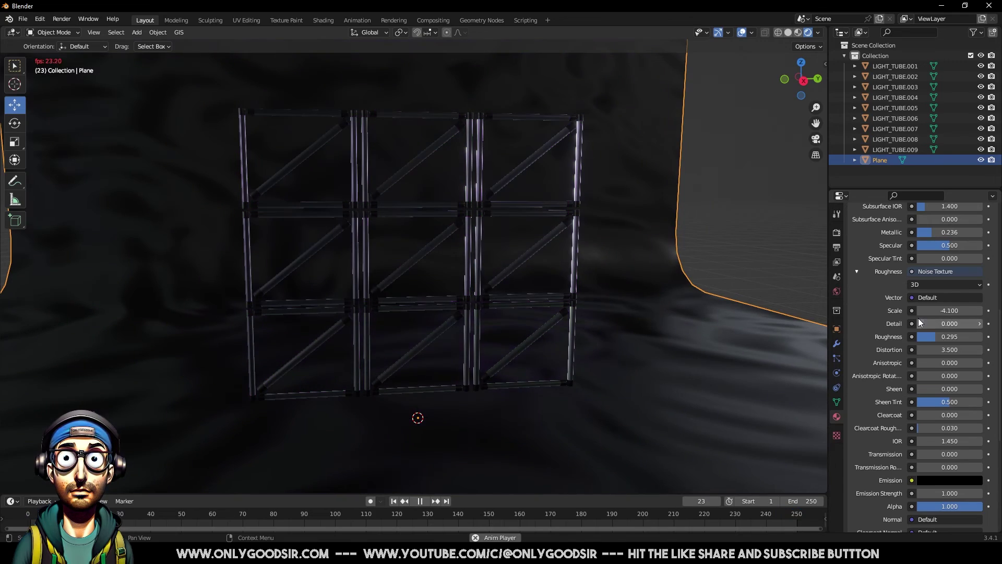
pyautogui.scroll(1, 918, 319)
pyautogui.click(740, 259)
pyautogui.moveTo(608, 302); pyautogui.dragTo(575, 284, button='middle')
pyautogui.scroll(1, 576, 292)
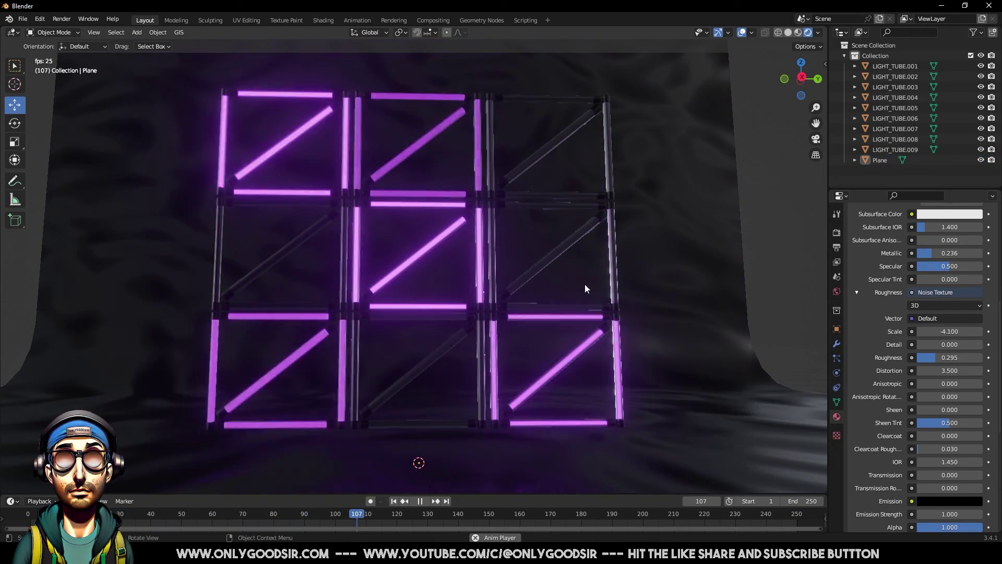
# Try several HDRI preview environments in Viewport Shading and keep the dark one.
pyautogui.click(817, 33)
pyautogui.click(747, 158)
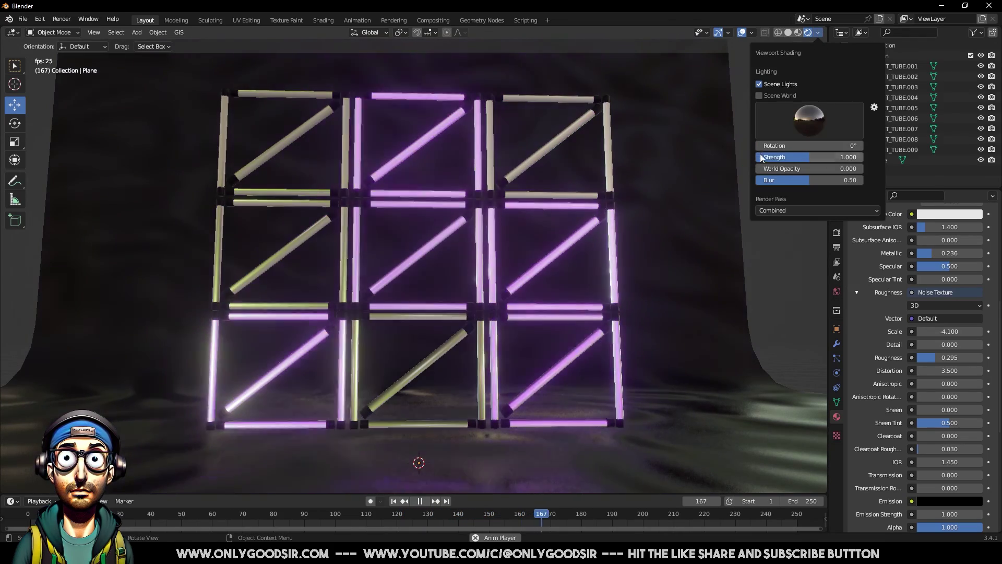
pyautogui.click(800, 125)
pyautogui.click(721, 158)
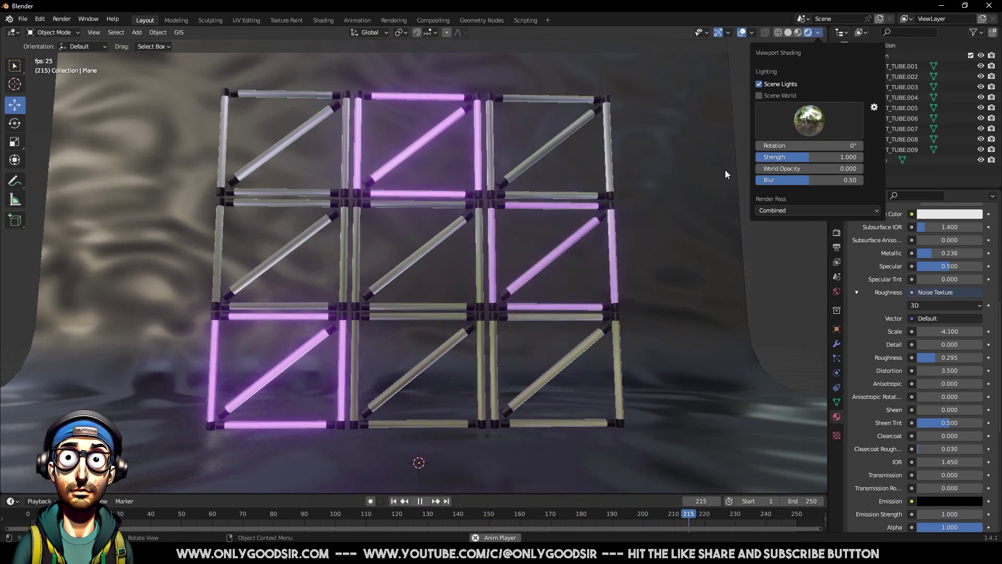
pyautogui.click(818, 32)
pyautogui.click(812, 117)
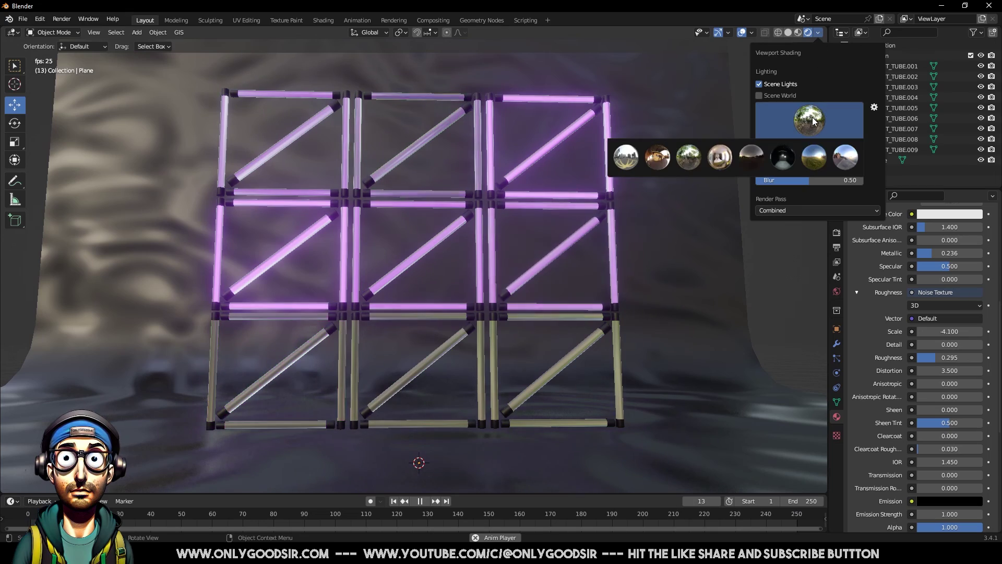
pyautogui.click(783, 159)
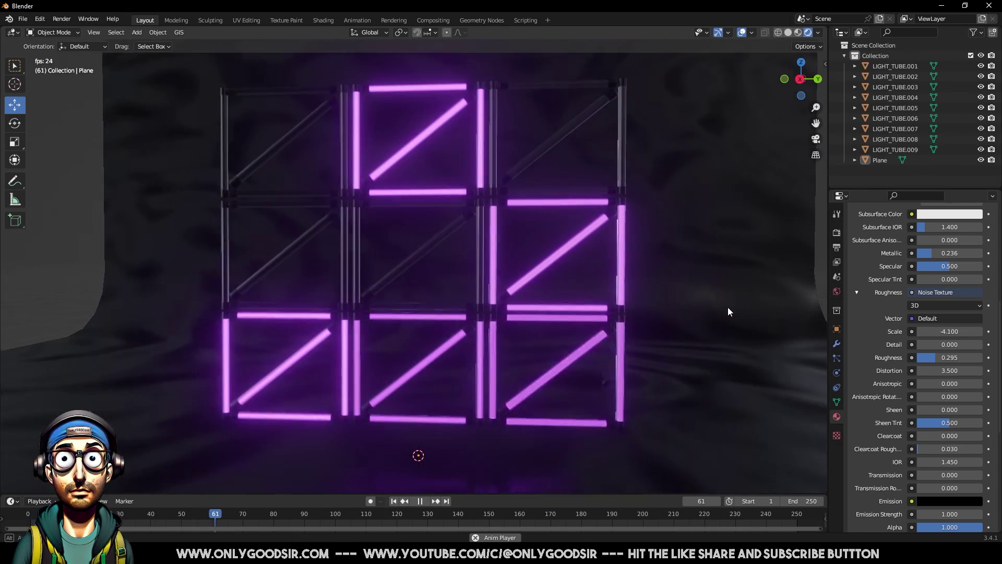